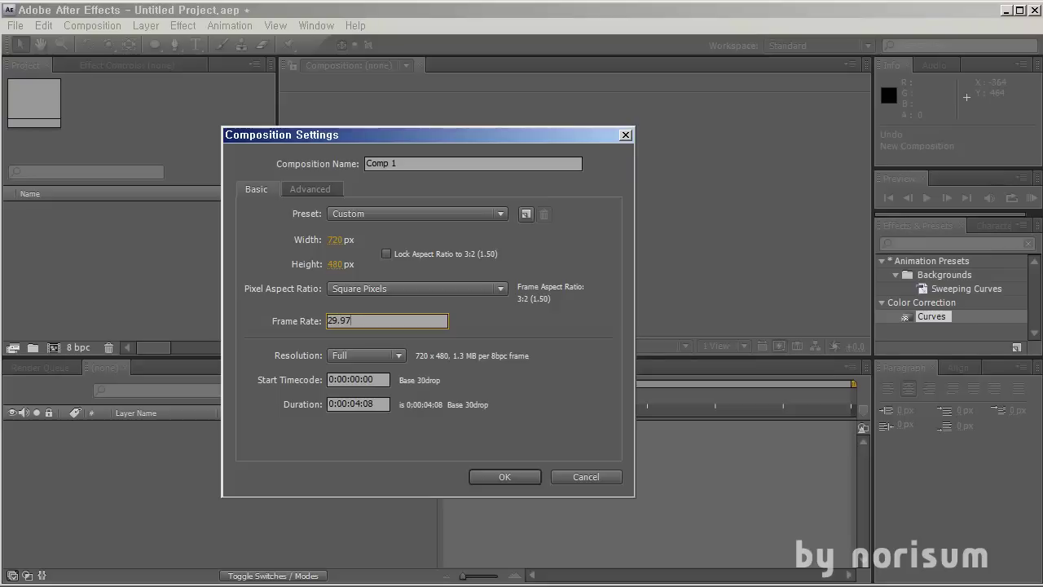
- Create the 720 x 480 composition at 29.97 fps and add a full-frame black solid layer to it
key("Return")
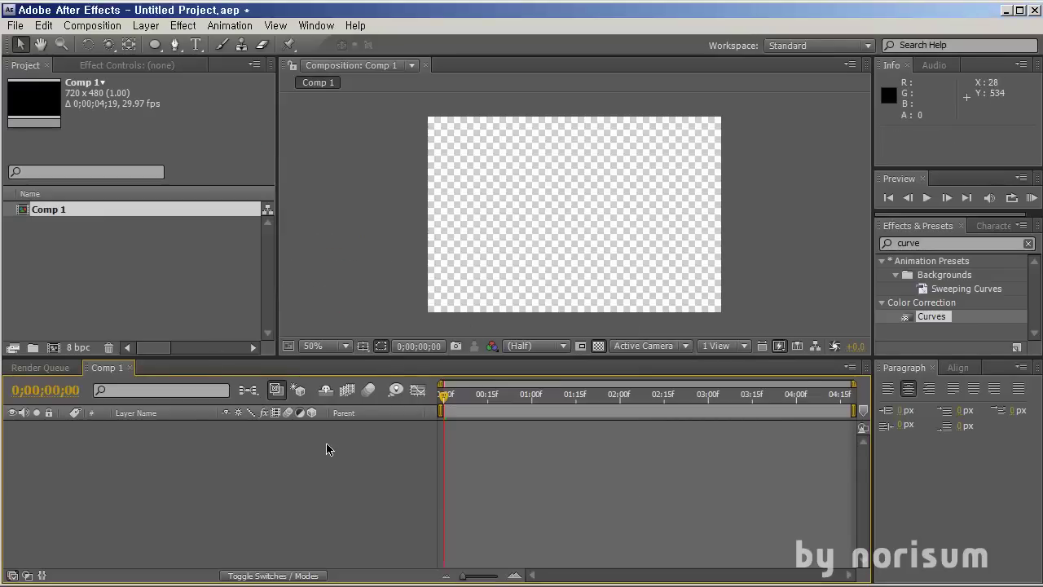
key("ctrl+y")
key("Return")
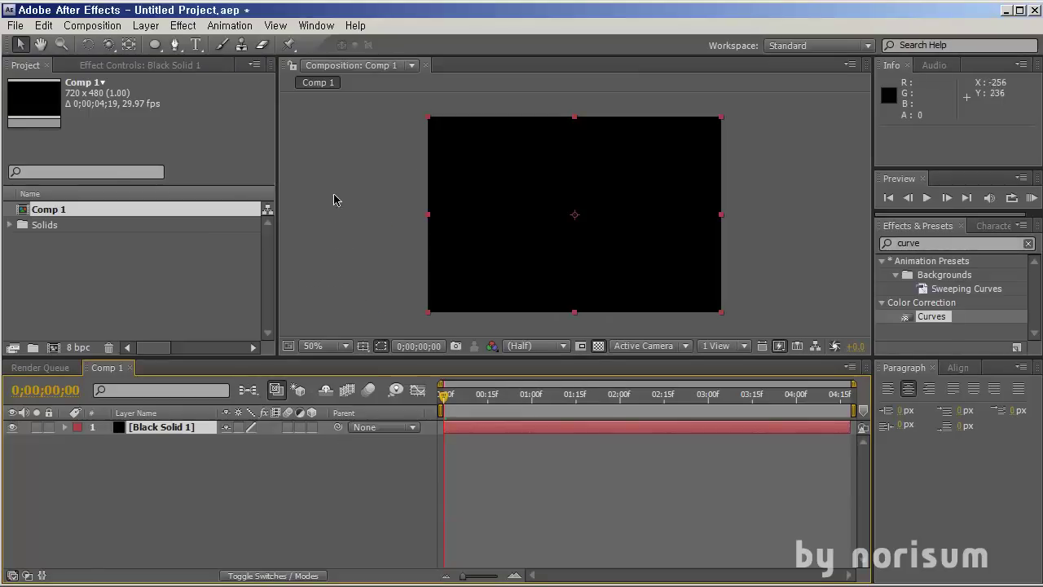
- Duplicate the black solid layer
left_click_drag(643, 252, 578, 244)
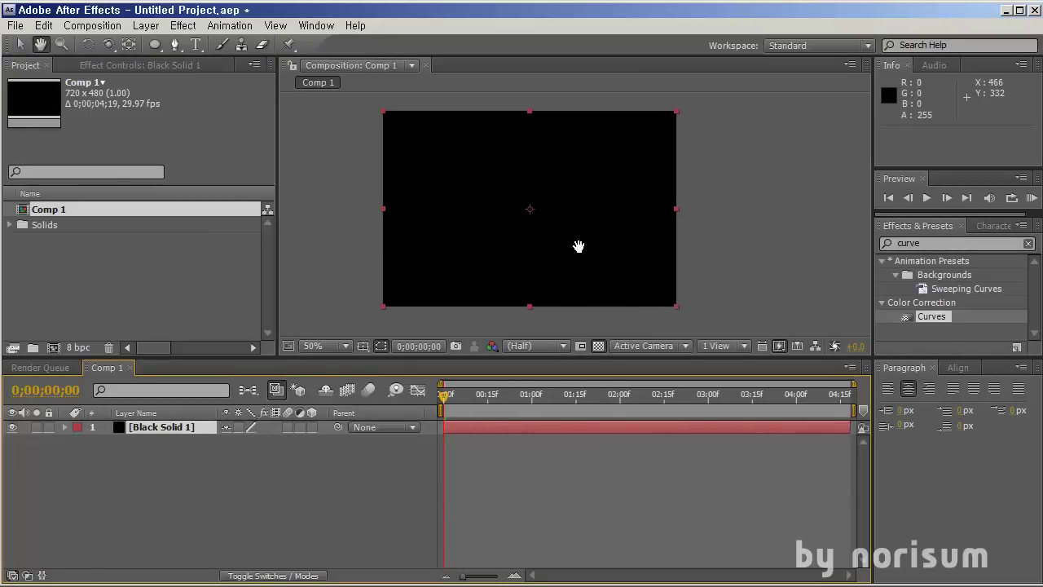
left_click(231, 486)
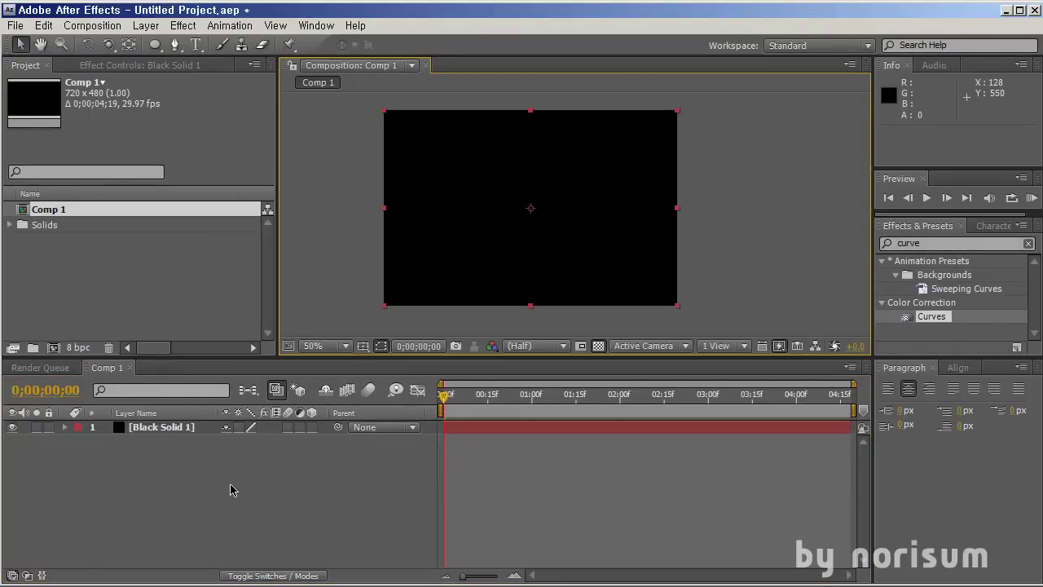
left_click(183, 432)
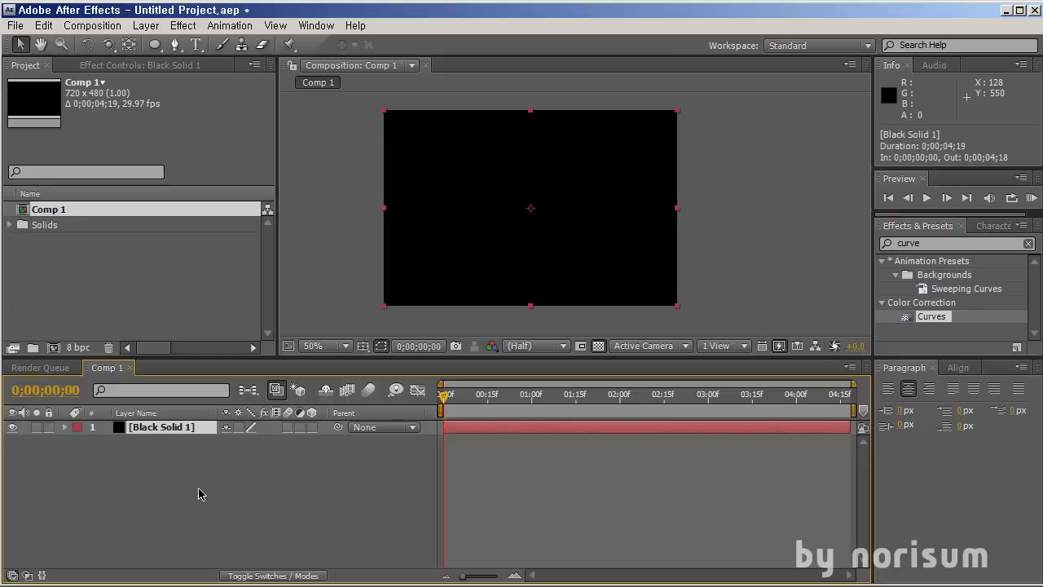
key("ctrl+d")
- Find the Lens Flare effect by searching "lens", apply it to the upper black solid, and move its flare center to about 164, 122
left_click(957, 242)
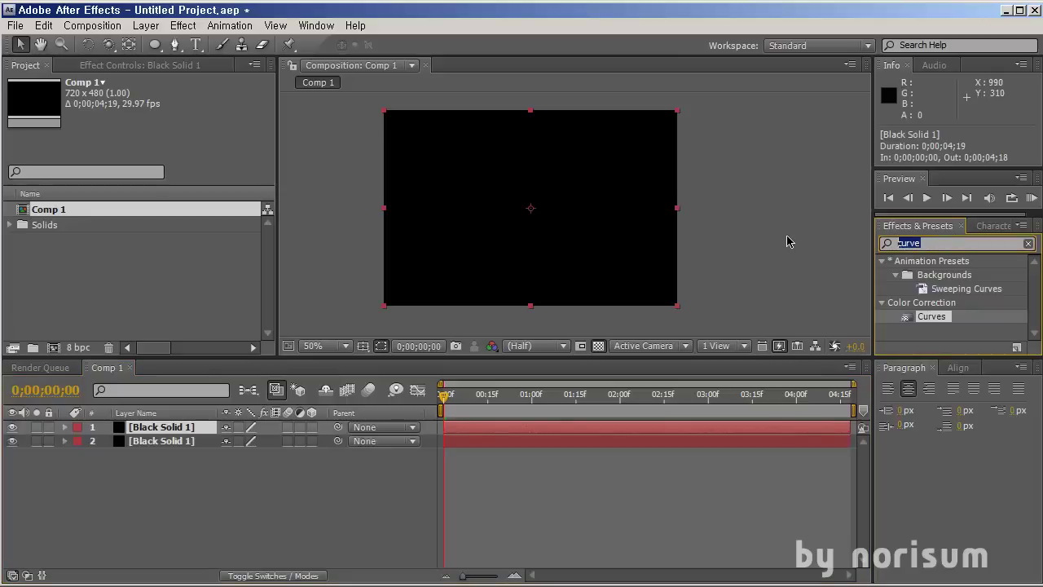
key("BackSpace")
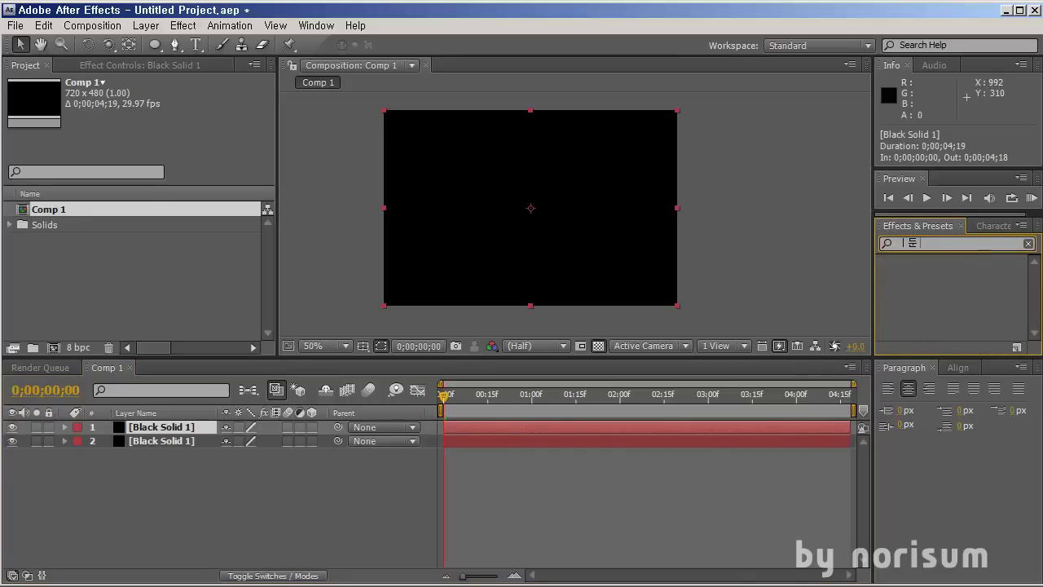
type("lens")
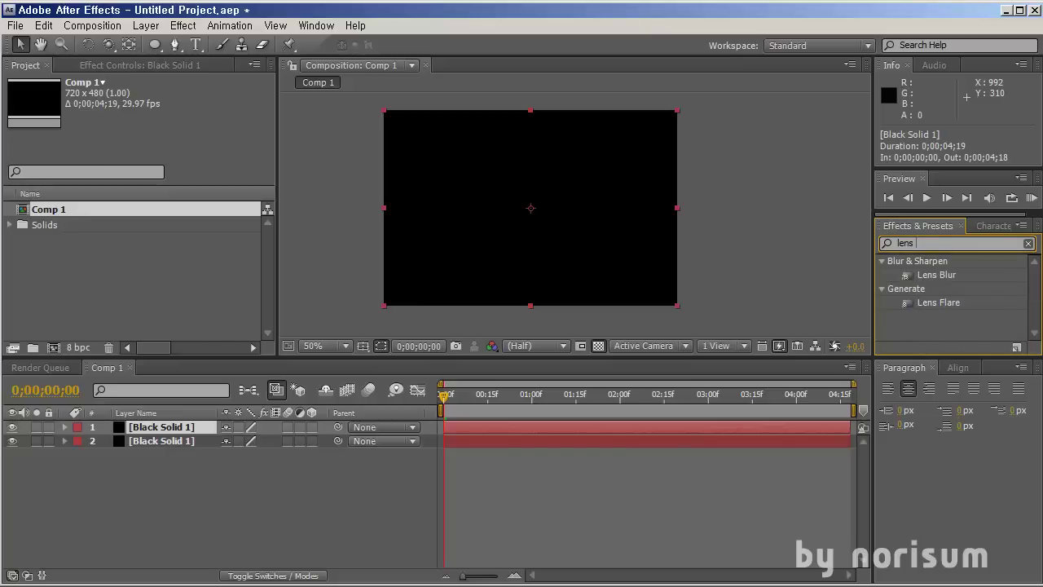
left_click_drag(948, 309, 604, 241)
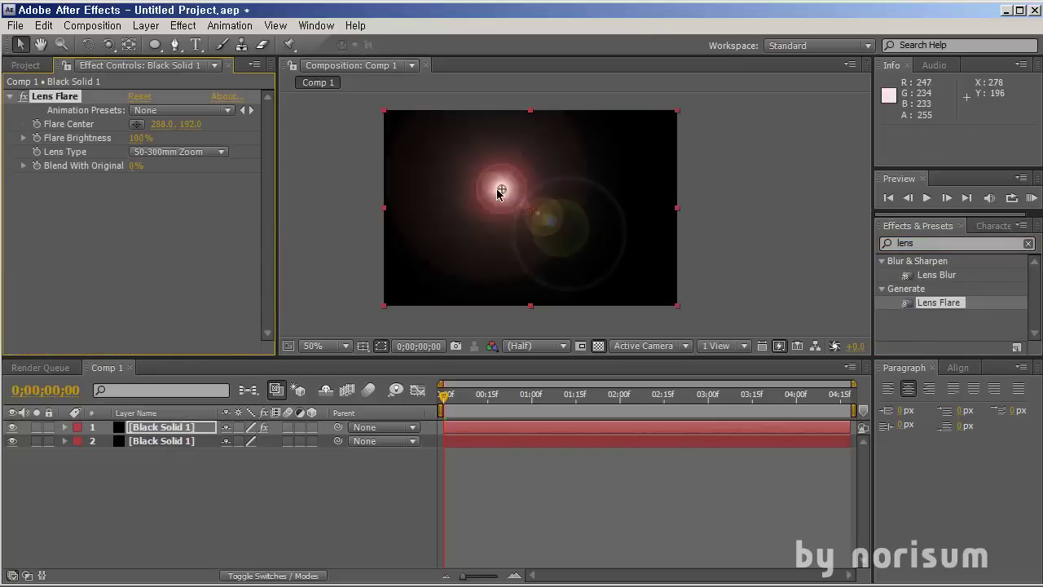
left_click_drag(503, 187, 450, 160)
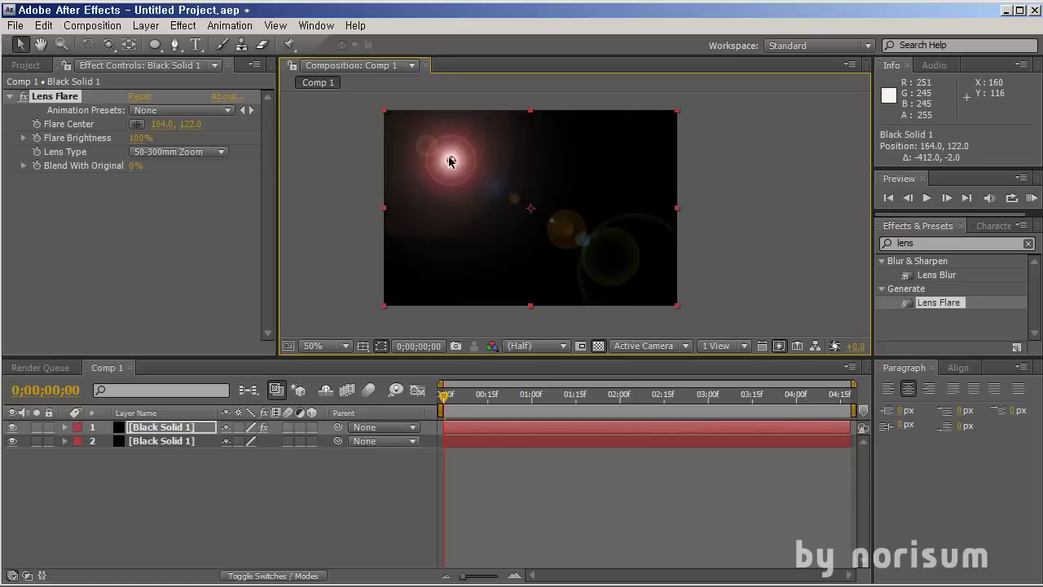
- Try the 35mm Prime lens type on the Lens Flare and return it to 50-300mm Zoom
left_click(214, 152)
left_click(211, 167)
left_click(211, 152)
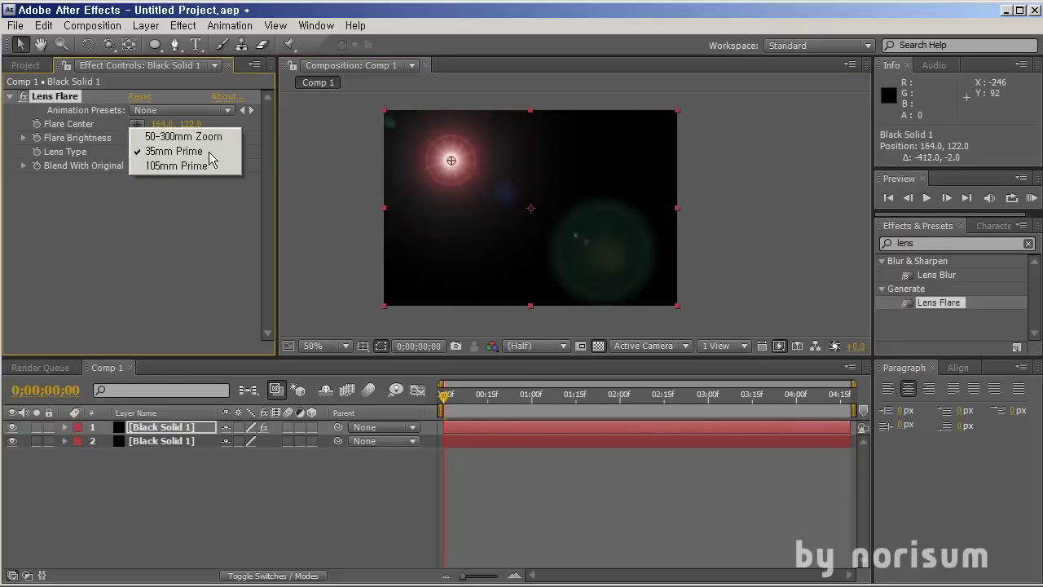
left_click(210, 167)
left_click(211, 152)
left_click(211, 136)
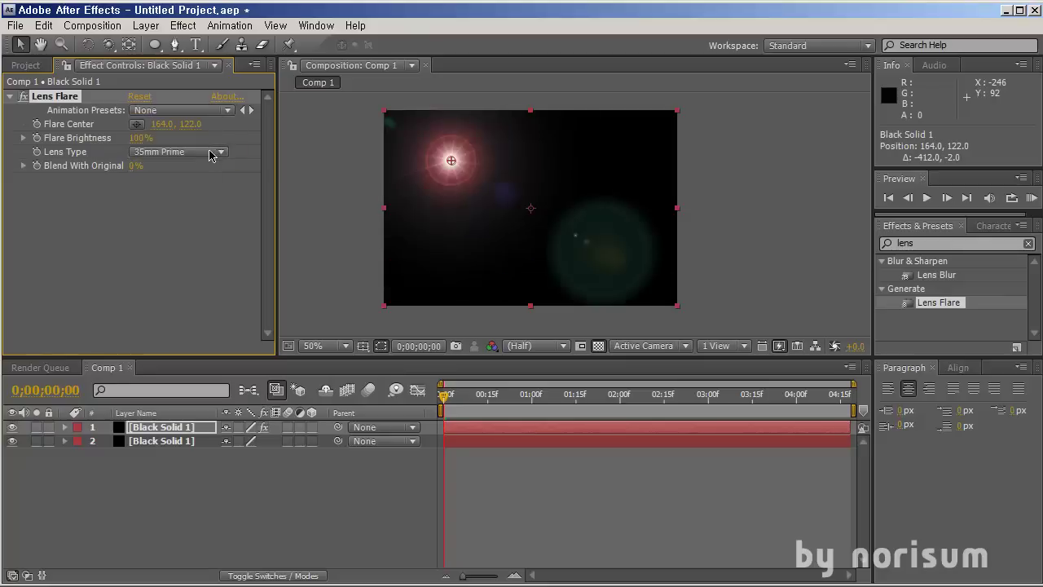
left_click(210, 151)
left_click(209, 138)
- Switch the Lens Flare to the 105mm Prime lens type and move its center to about 432, 202
left_click(214, 151)
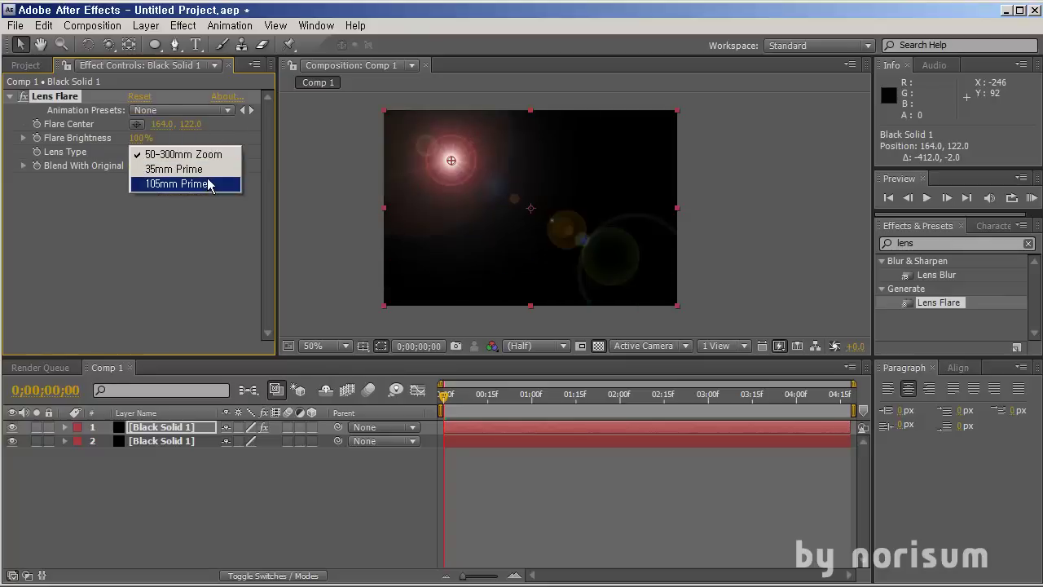
left_click(208, 183)
left_click_drag(451, 161, 561, 195)
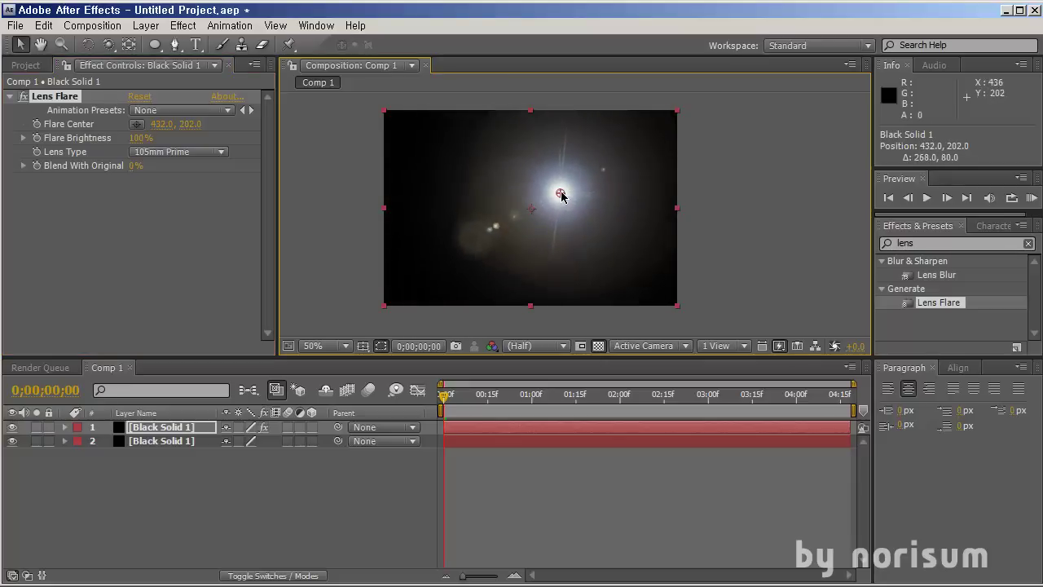
- Switch the Lens Flare to the 50-300mm Zoom lens type and move its center to about 524, 140
left_click(214, 151)
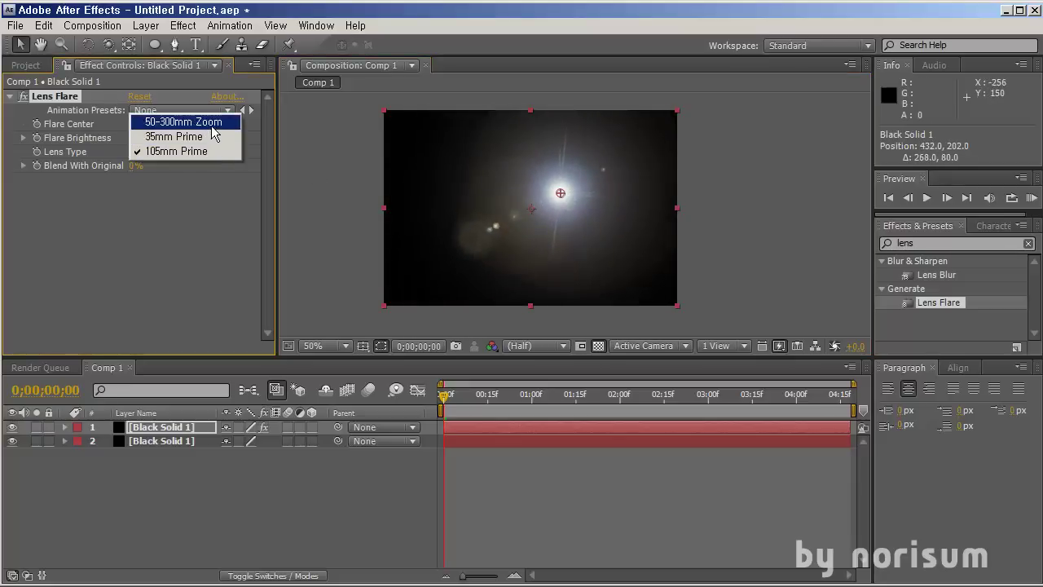
left_click(214, 124)
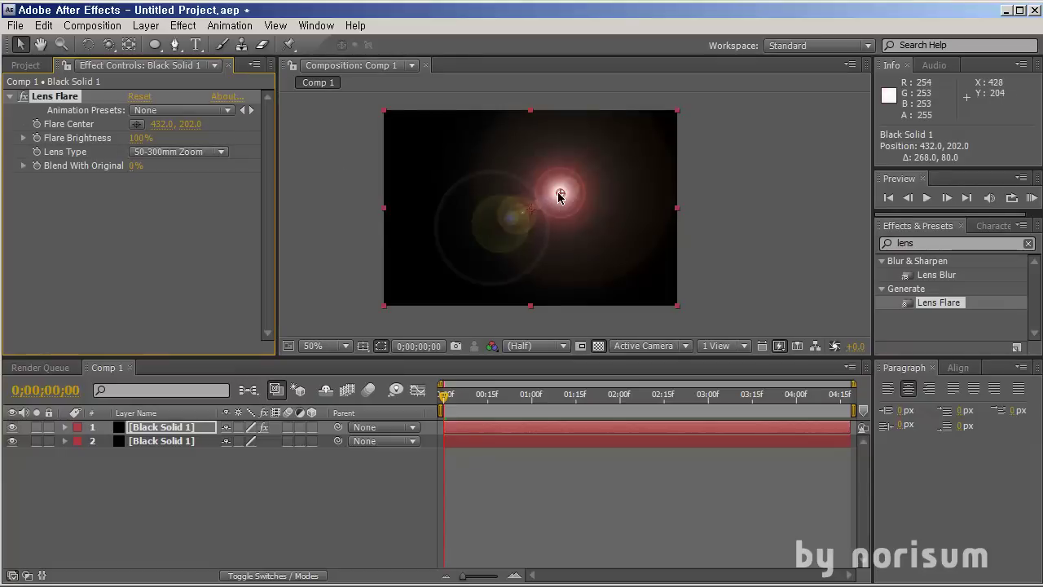
left_click_drag(561, 195, 574, 172)
- Set the Lens Flare's lens type to 105mm Prime and place the flare center at about 500, 204
left_click(187, 152)
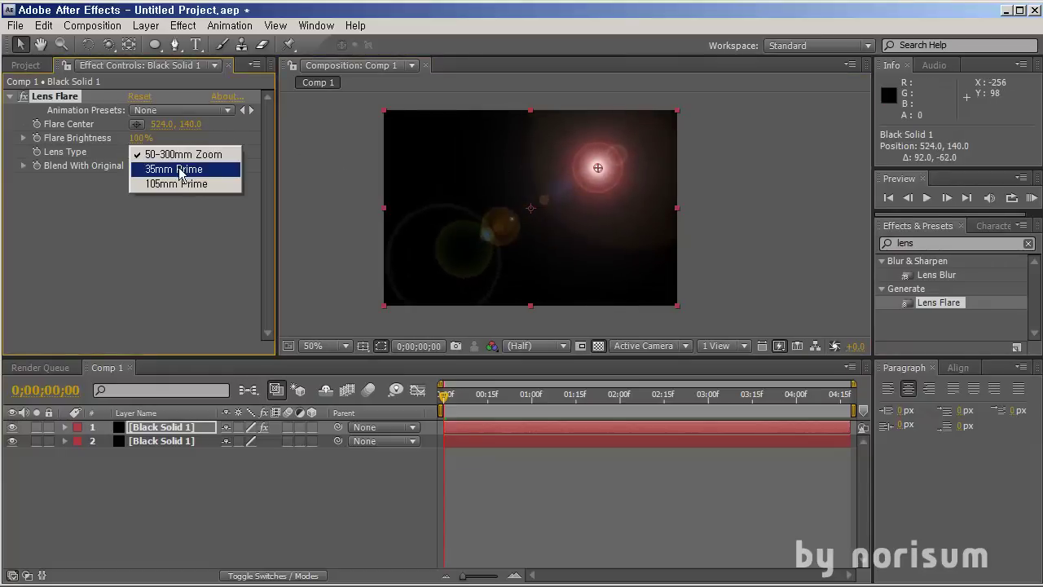
left_click(175, 184)
left_click_drag(599, 168, 590, 196)
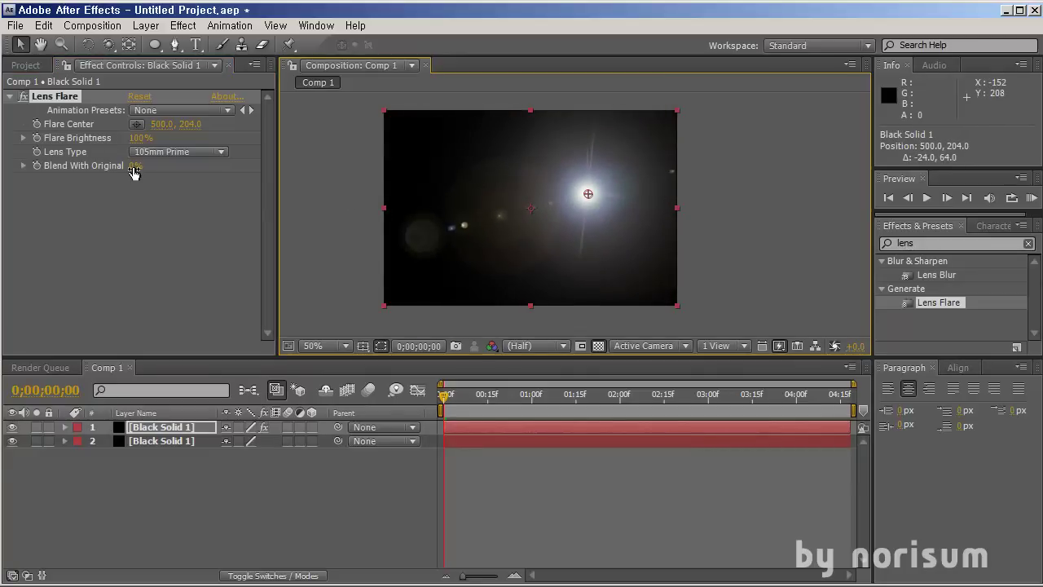
- Set the Lens Flare's Blend With Original to 100% and turn the effect off on the upper solid
left_click_drag(183, 167, 352, 191)
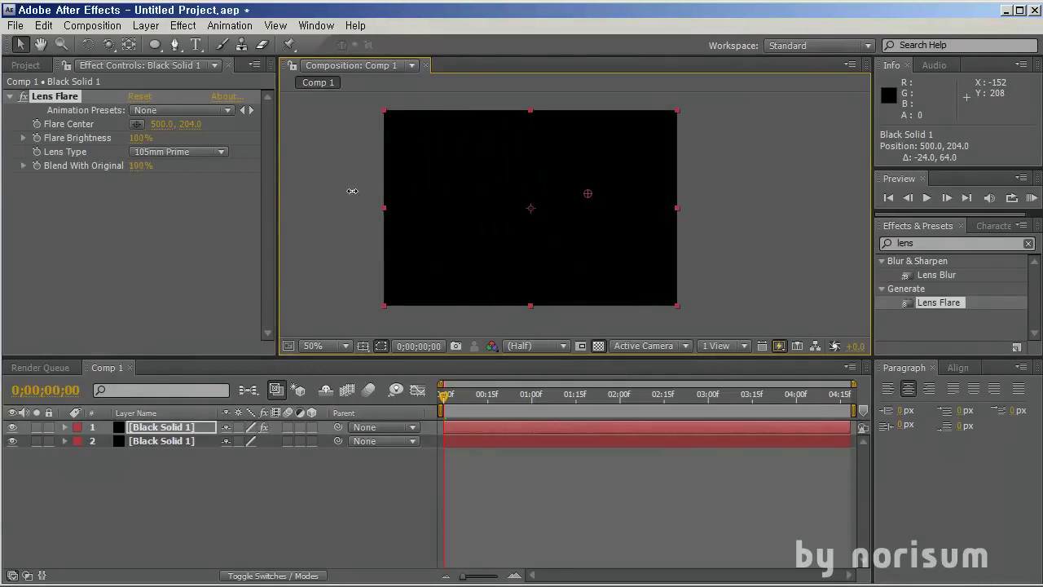
left_click(150, 234)
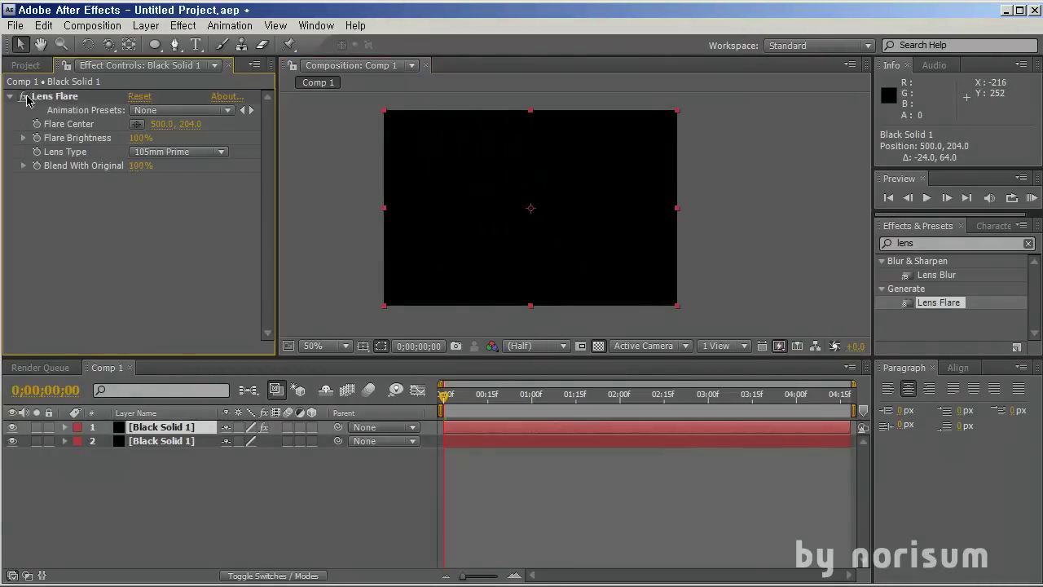
left_click(273, 471)
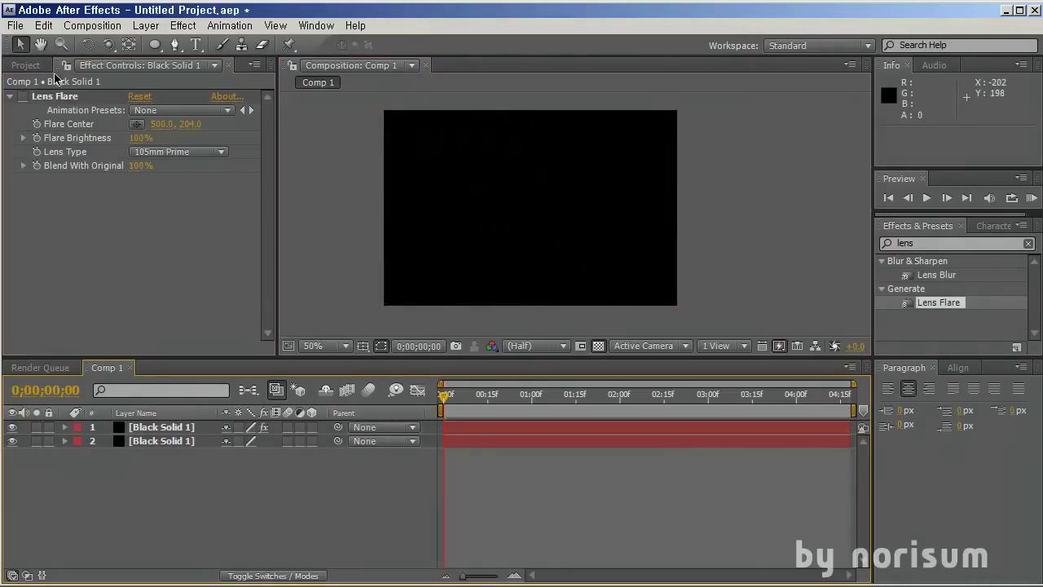
- Show the title/action safe guides and add a text layer reading "ww.nori-sum.tistory.com" near the middle of the composition
left_click(363, 349)
left_click(408, 362)
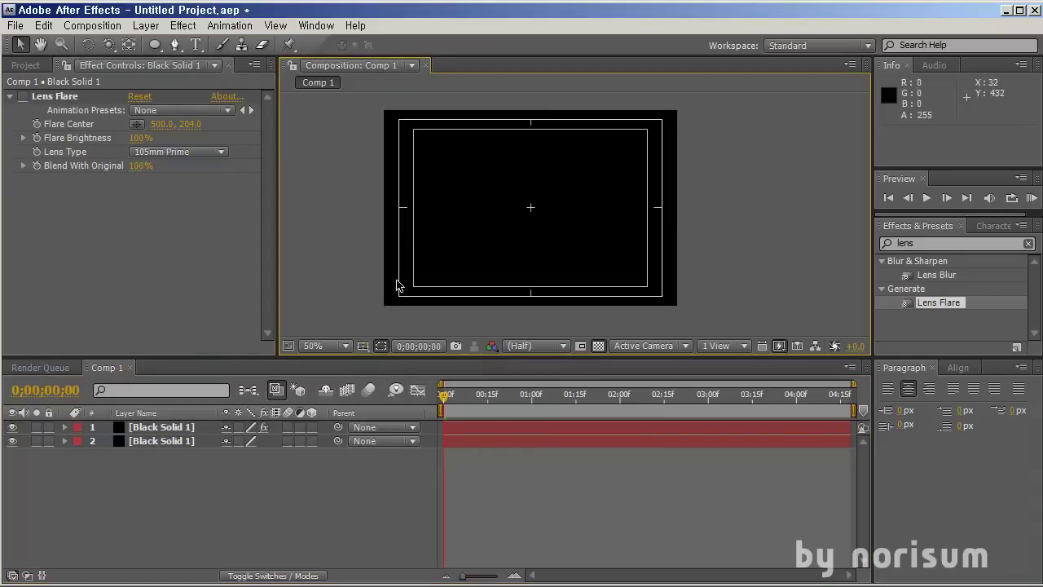
left_click(195, 49)
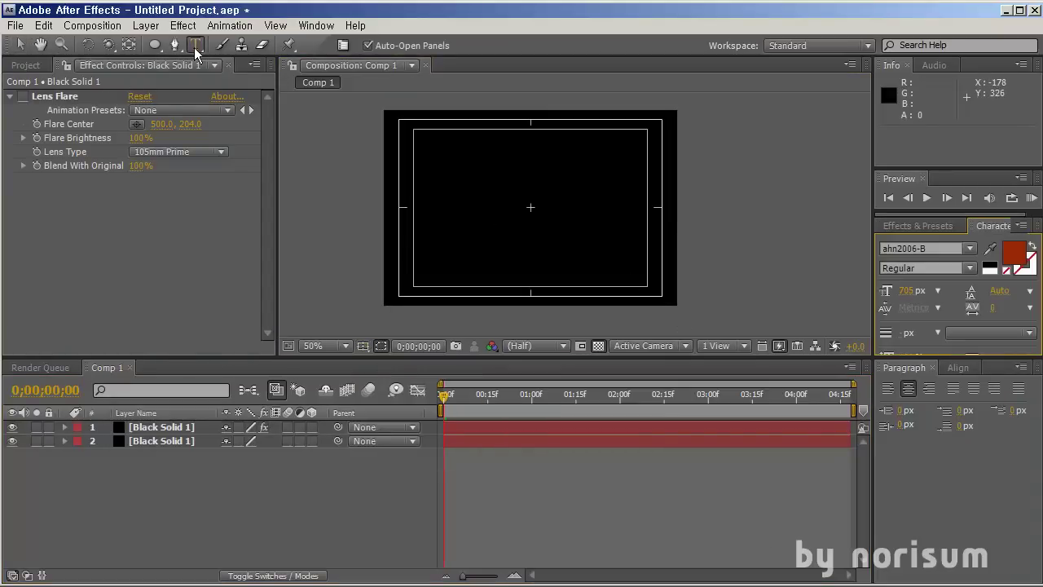
left_click(502, 213)
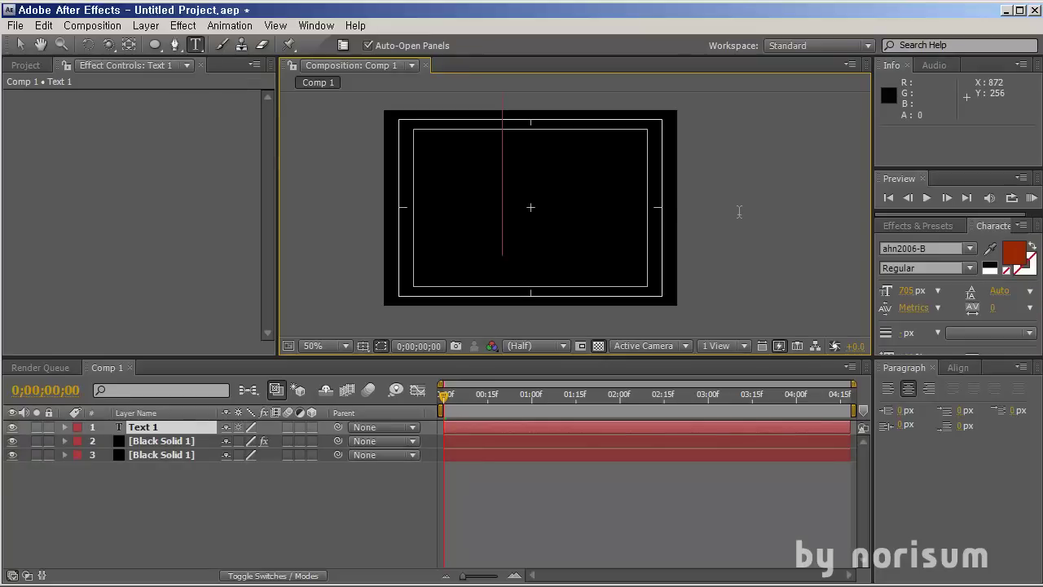
type("abc")
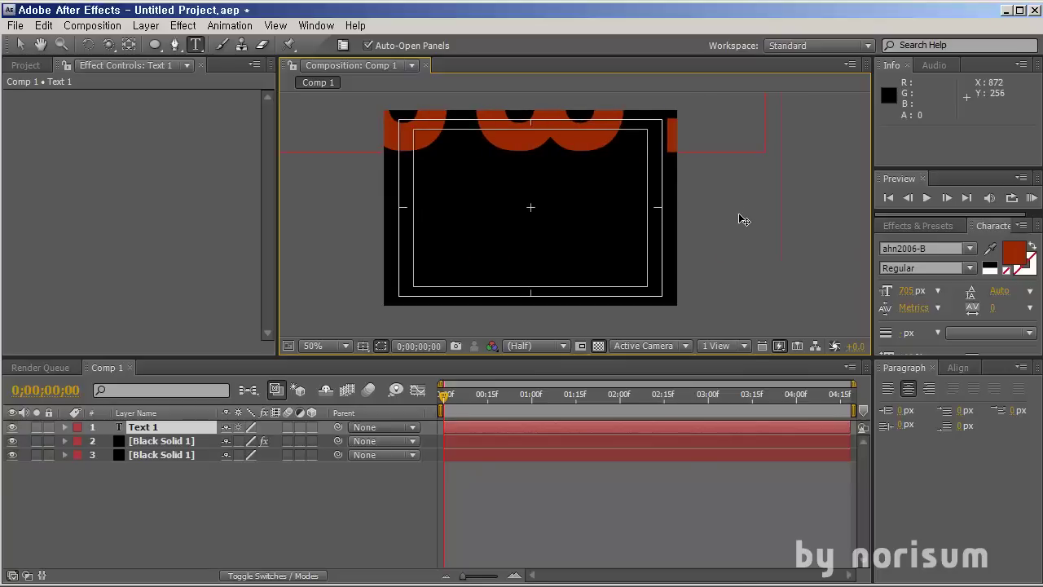
type("norisum.c")
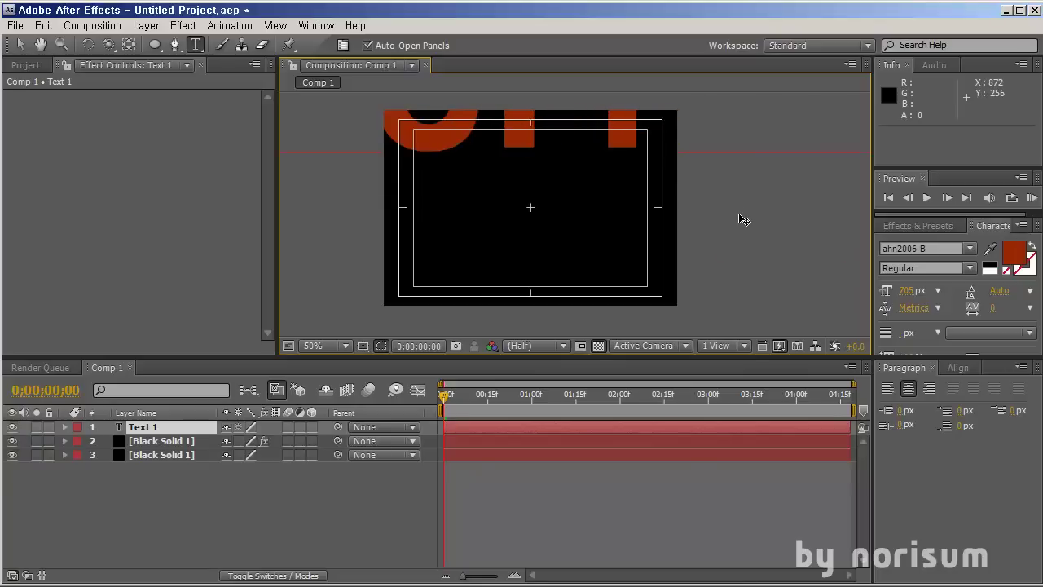
type("om")
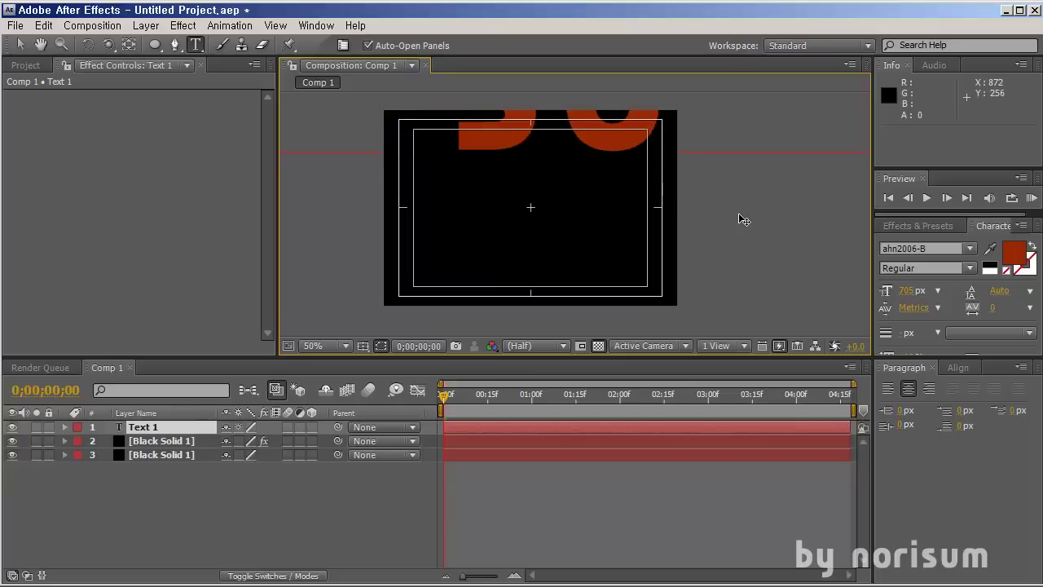
key("Return")
type("by")
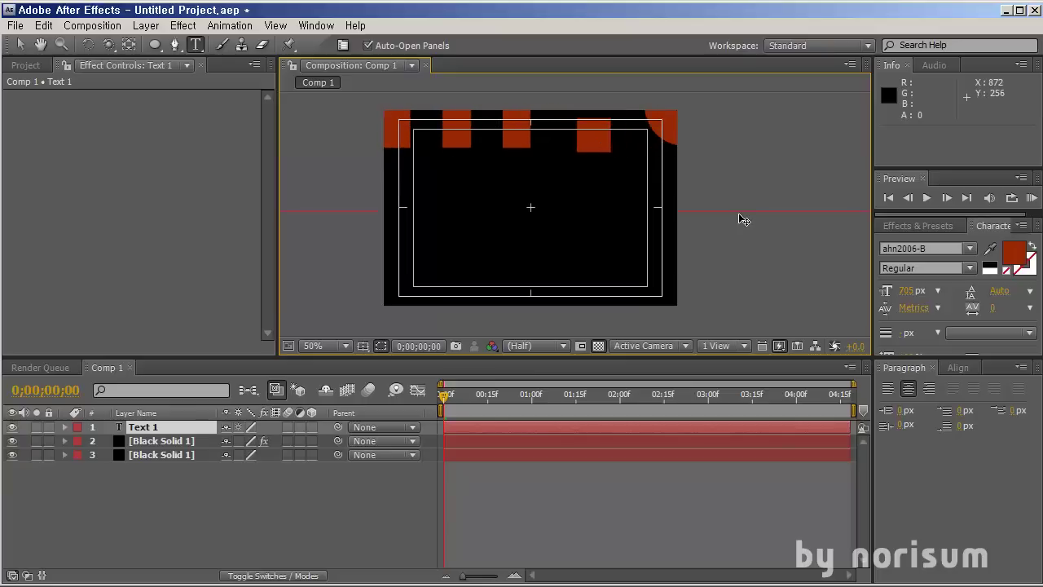
key("KP_Enter")
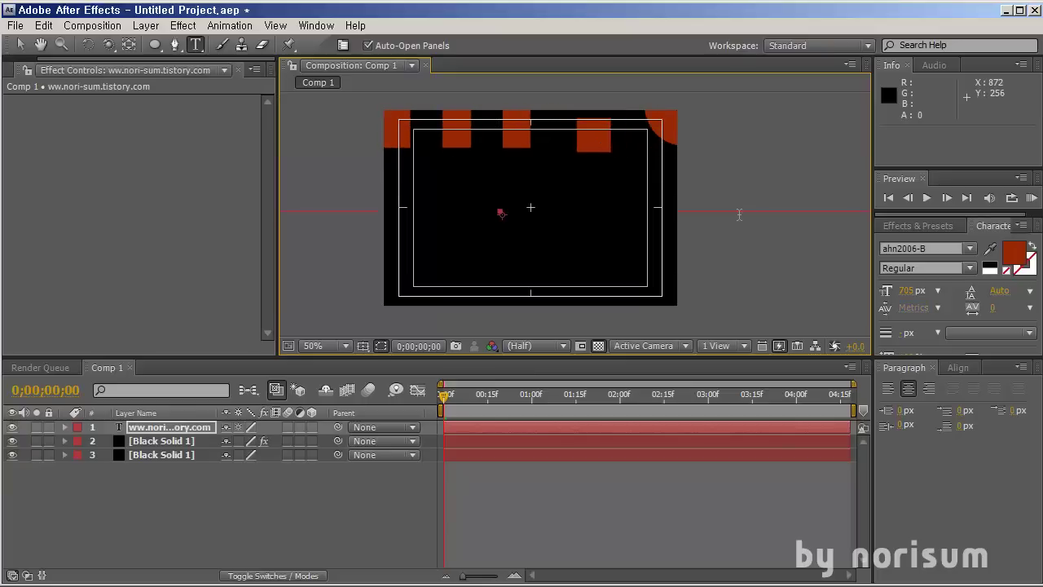
- Reduce the text layer's font size to 66 px
left_click(170, 431)
left_click_drag(900, 292, 398, 289)
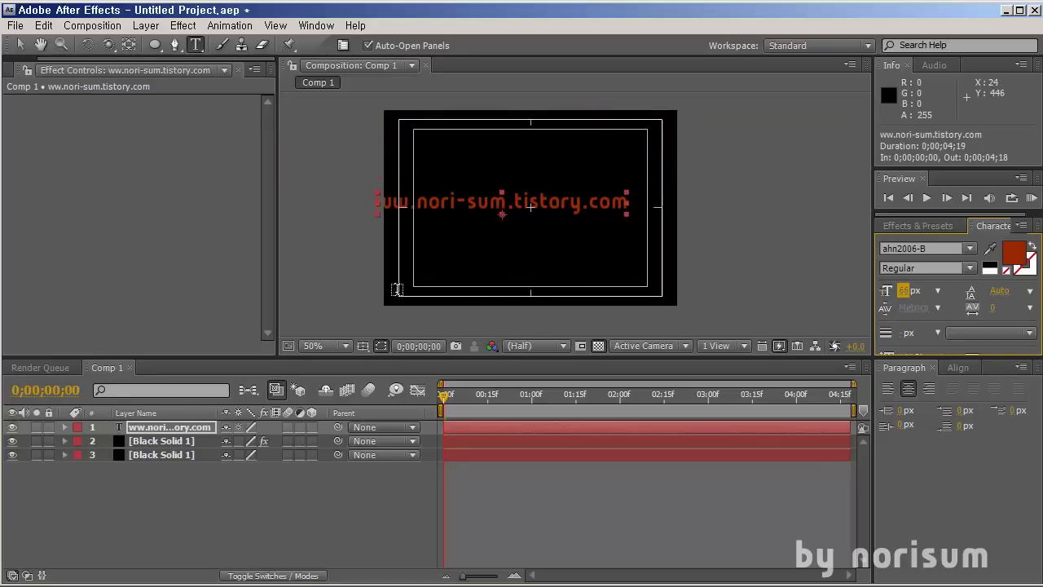
- Set the text layer's font to Algerian
left_click(969, 249)
scroll(944, 331, "down", 6)
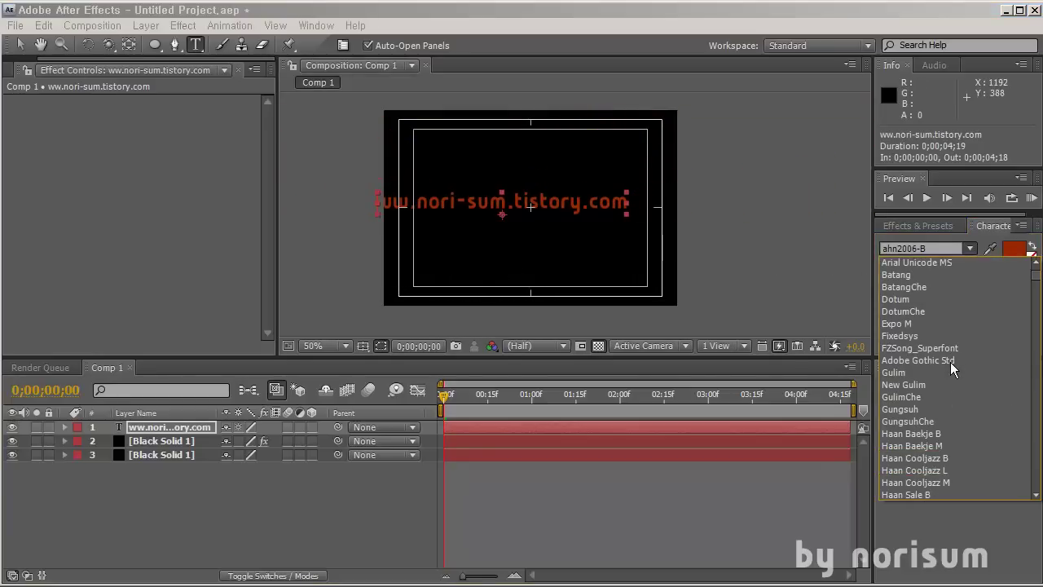
scroll(948, 367, "down", 10)
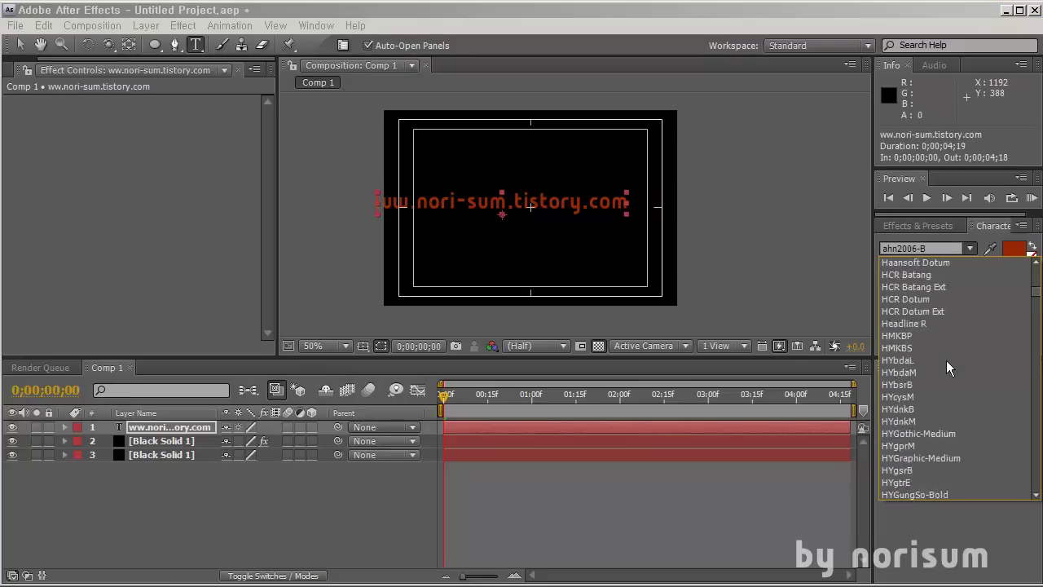
scroll(947, 363, "down", 15)
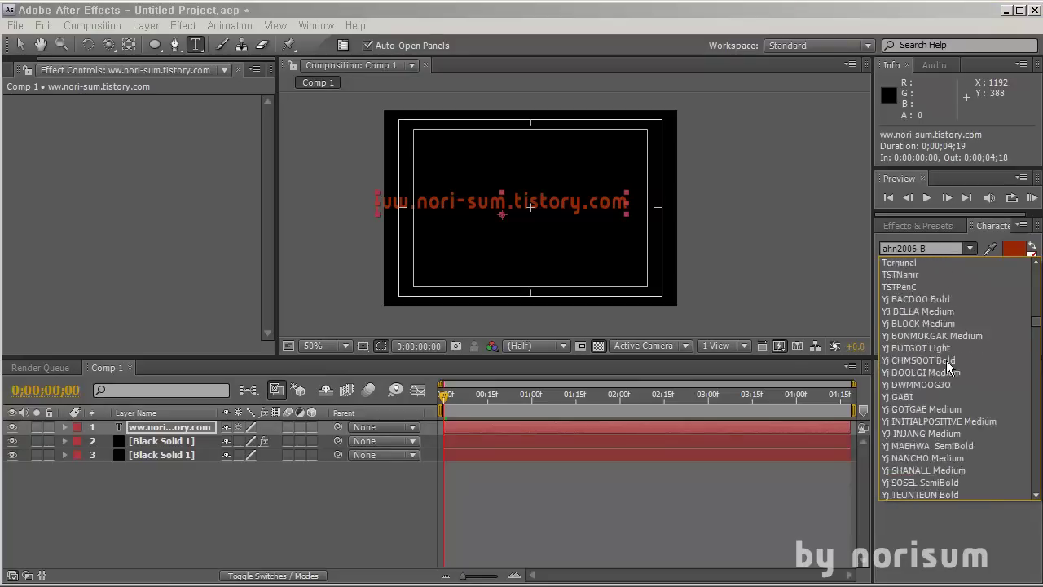
scroll(946, 360, "down", 4)
scroll(947, 360, "up", 7)
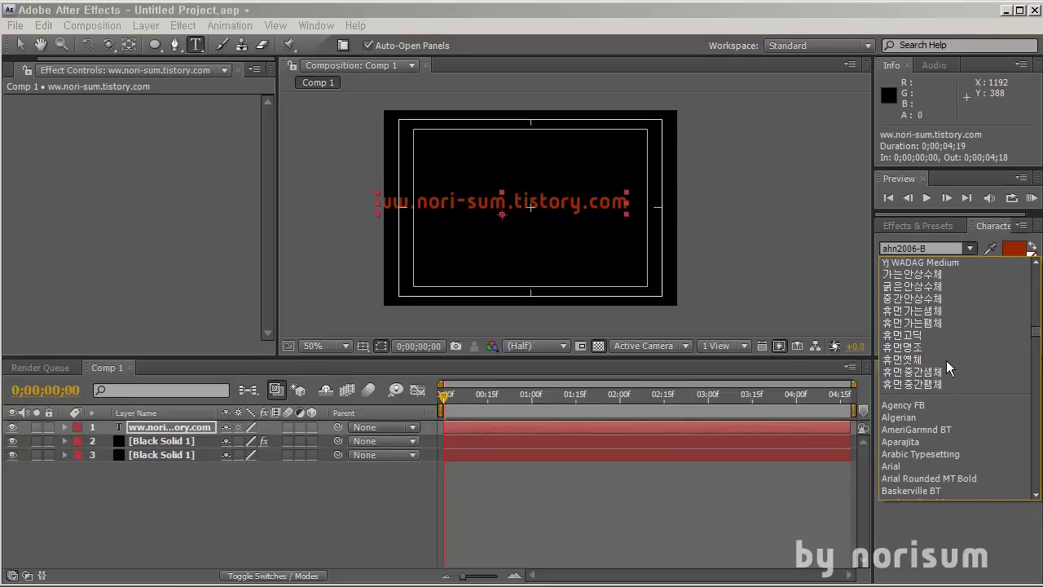
scroll(952, 361, "down", 4)
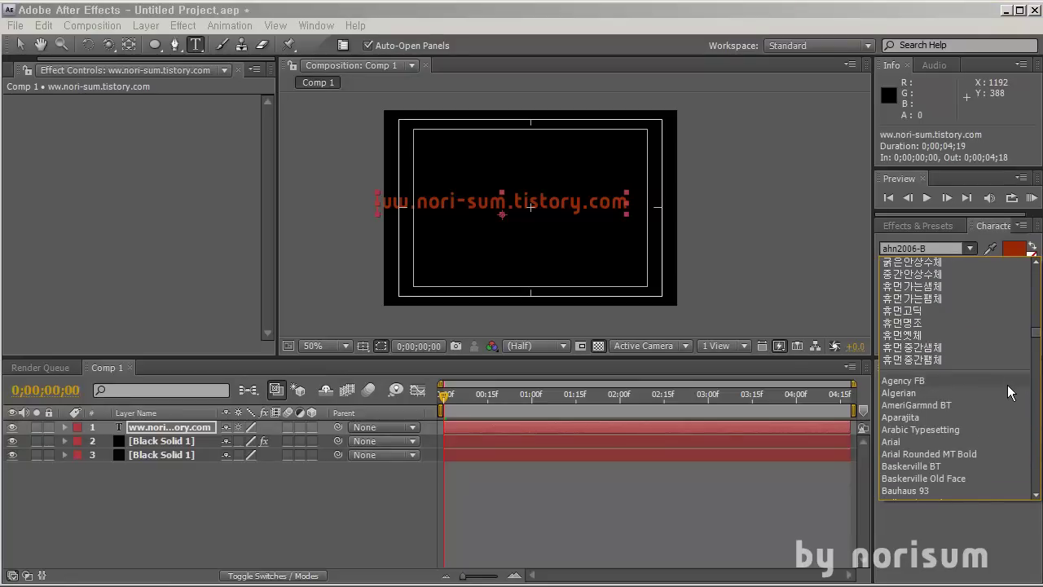
left_click(1009, 394)
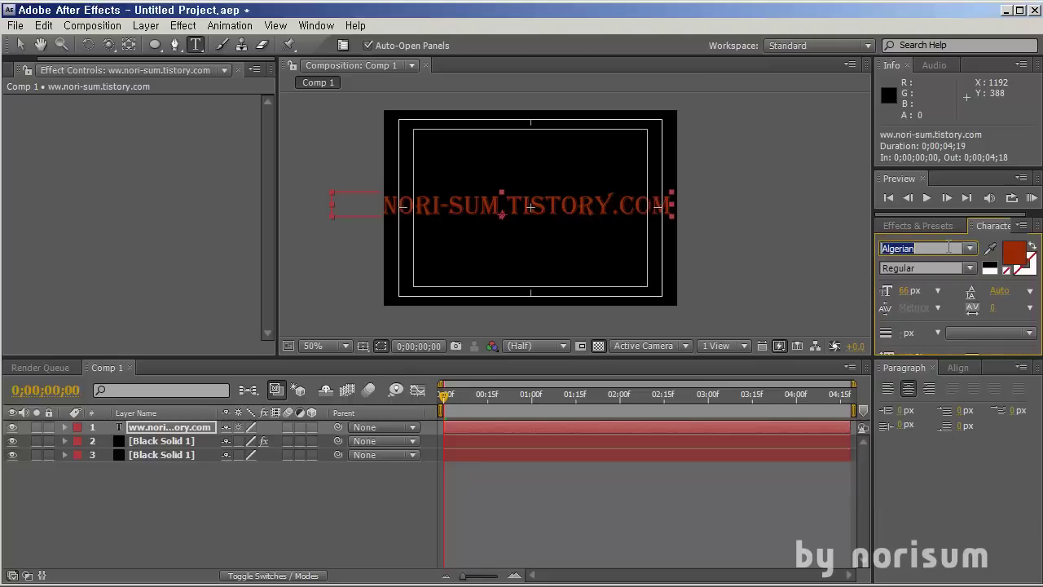
- Go through the fonts one by one and set the text layer's font to Copperplate Gothic
key("Up")
key("Down")
key("Down")
key("Down")
key("Down")
key("Down")
key("Down")
key("Down")
key("Down")
key("Down")
key("Down")
key("Down")
key("Down")
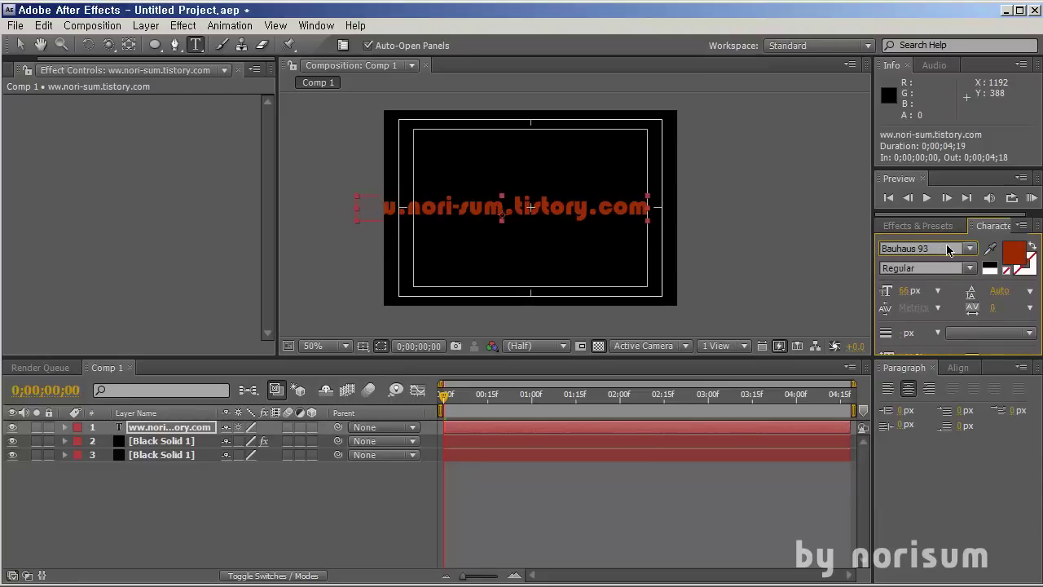
key("Down")
key("Down")
key("Down")
key("Down")
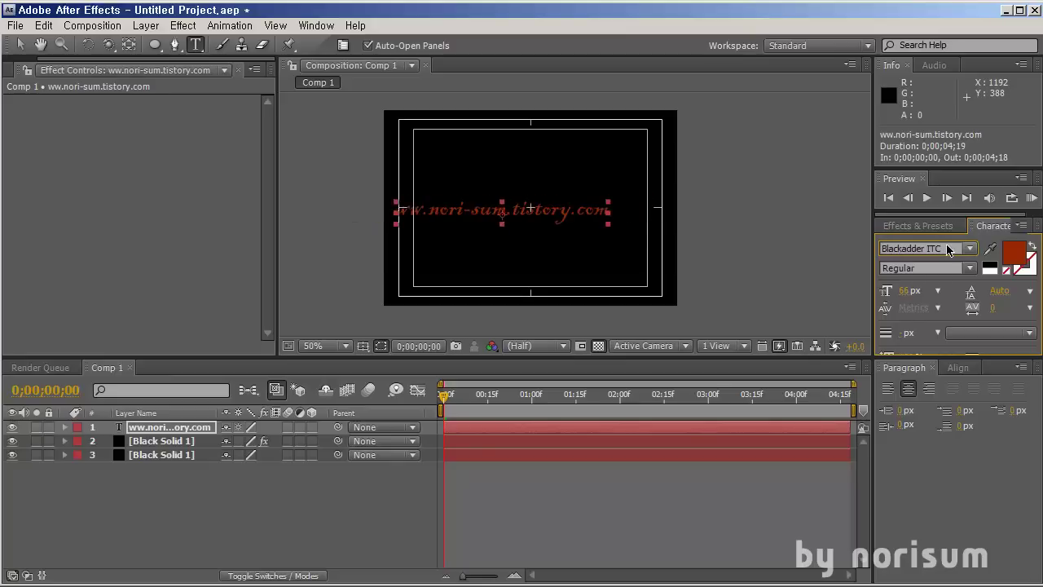
key("Down")
key("Down")
key("Down")
key("Down")
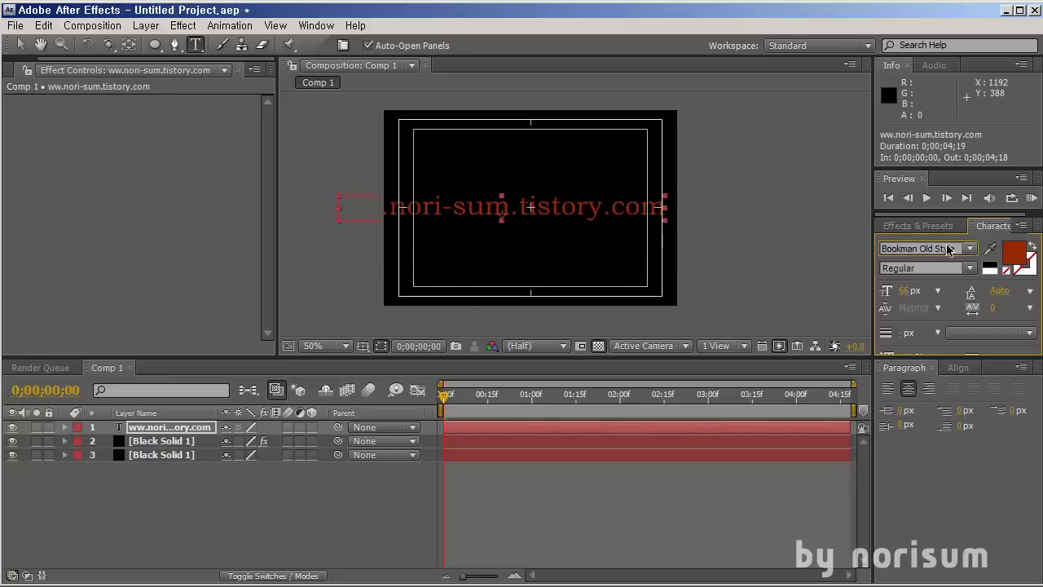
key("Down")
key("Down")
key("Down")
key("Down")
key("Down")
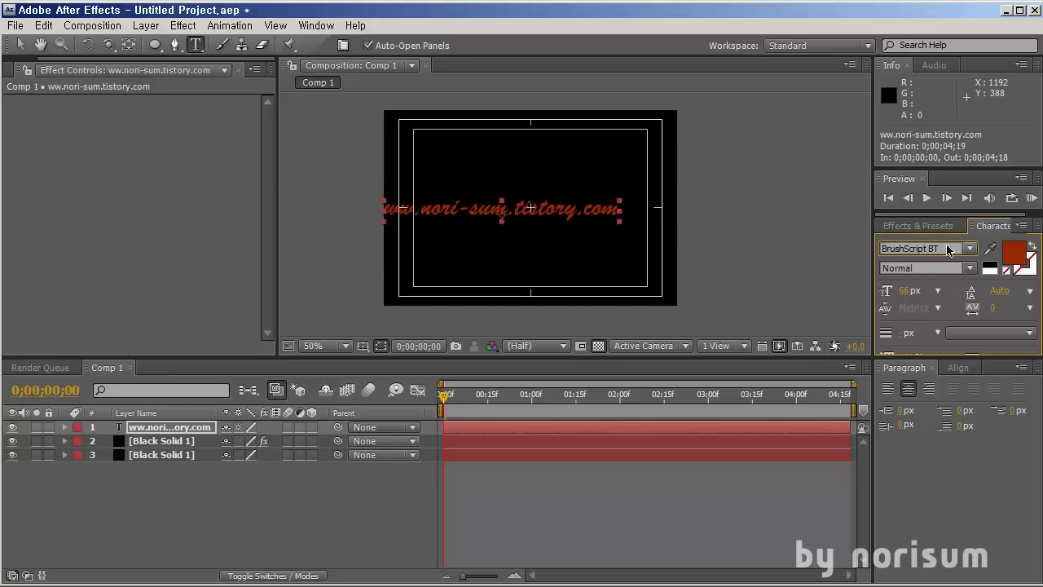
key("Down")
key("Down")
key("Down")
key("Down")
key("Down")
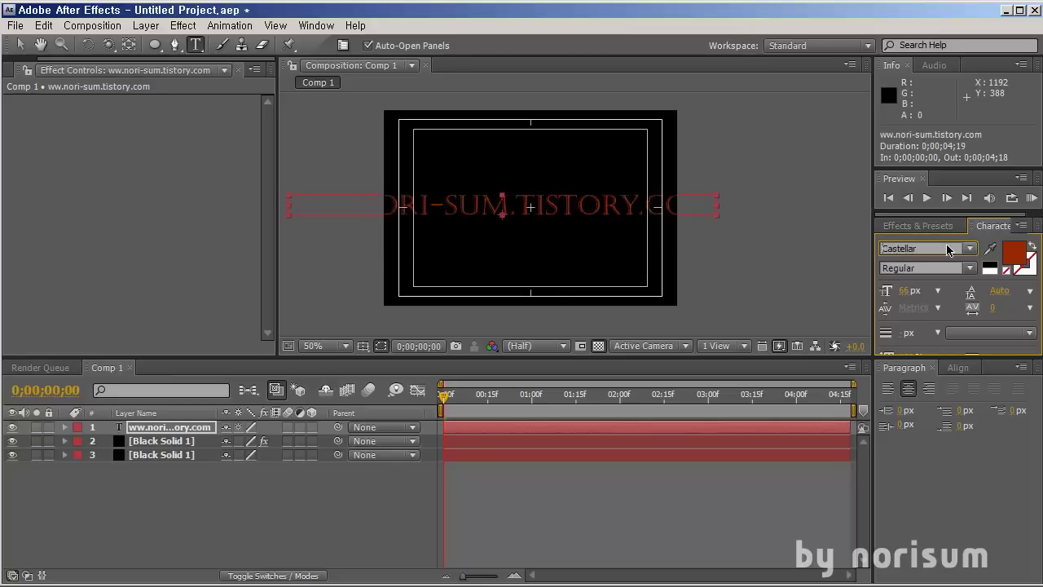
key("Down")
key("Down")
key("Down")
key("Down")
key("Down")
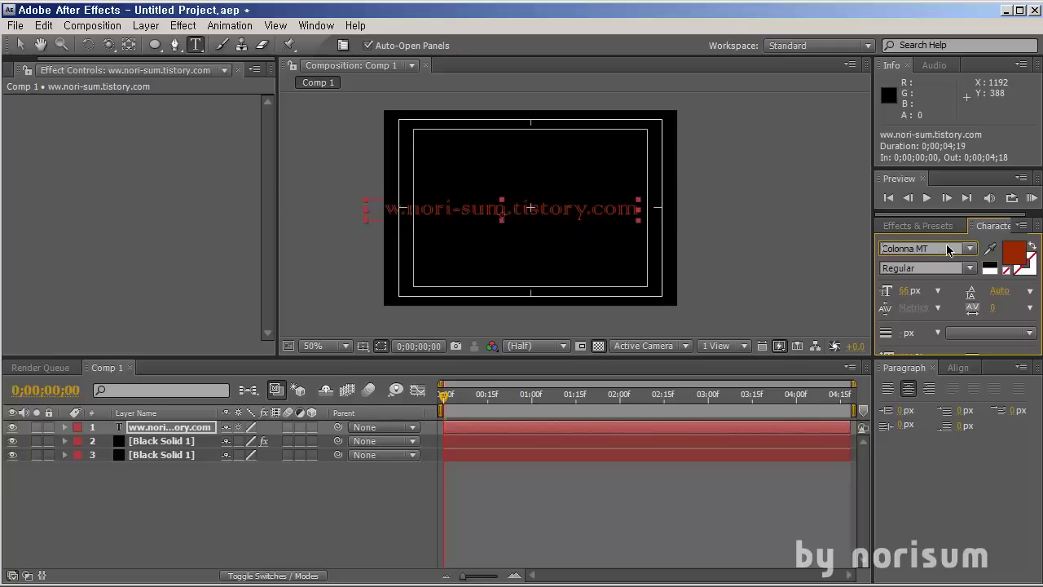
key("Down")
key("Down")
key("Down")
key("Down")
key("Down")
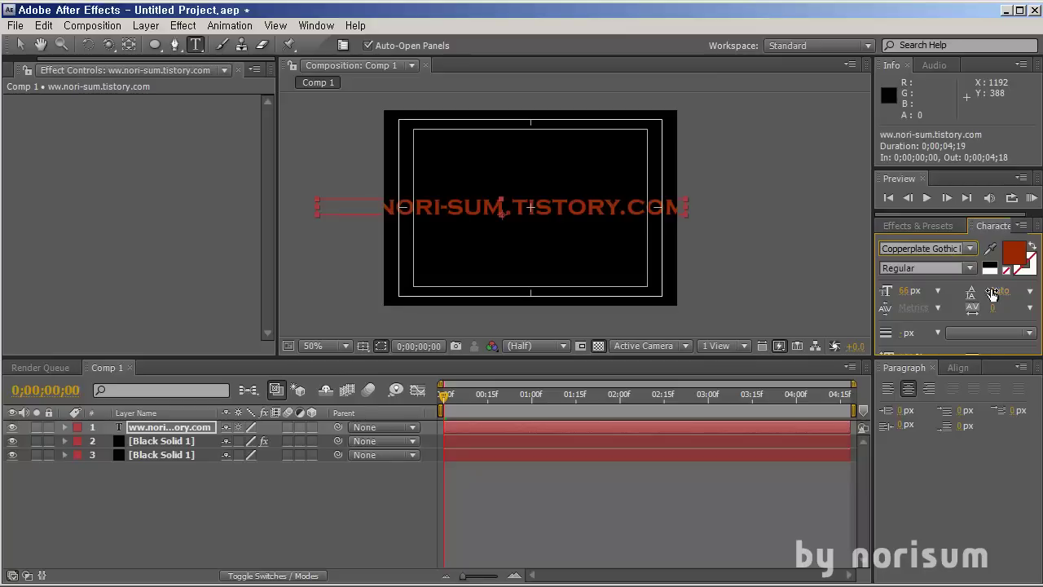
- Enlarge the Character panel to show all its settings and reduce the text's font size to 45 px
left_click_drag(992, 356, 1026, 423)
left_click_drag(908, 295, 891, 300)
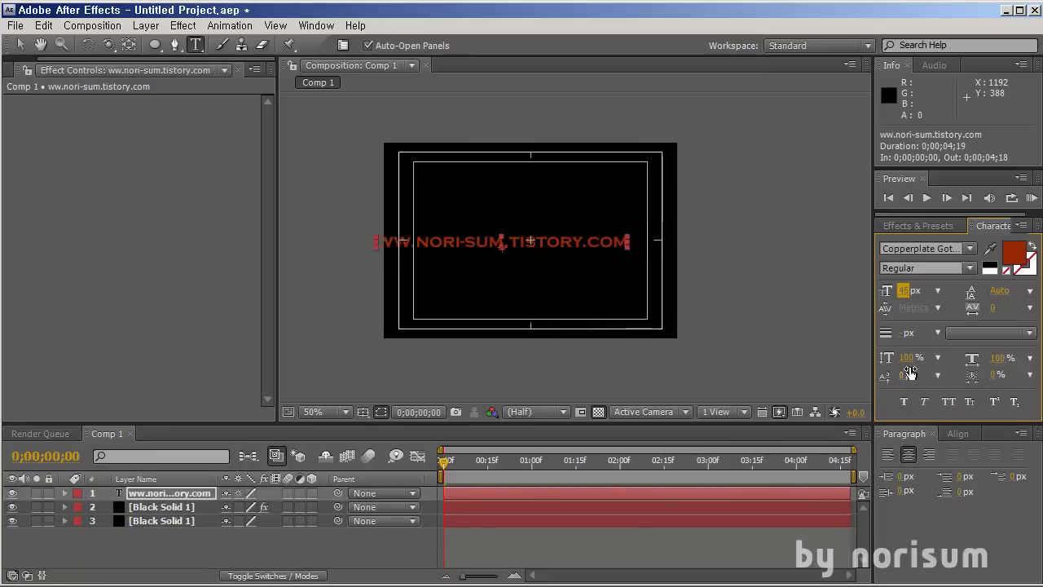
- Apply faux bold to the text and reduce its horizontal scale to 77%
left_click(903, 401)
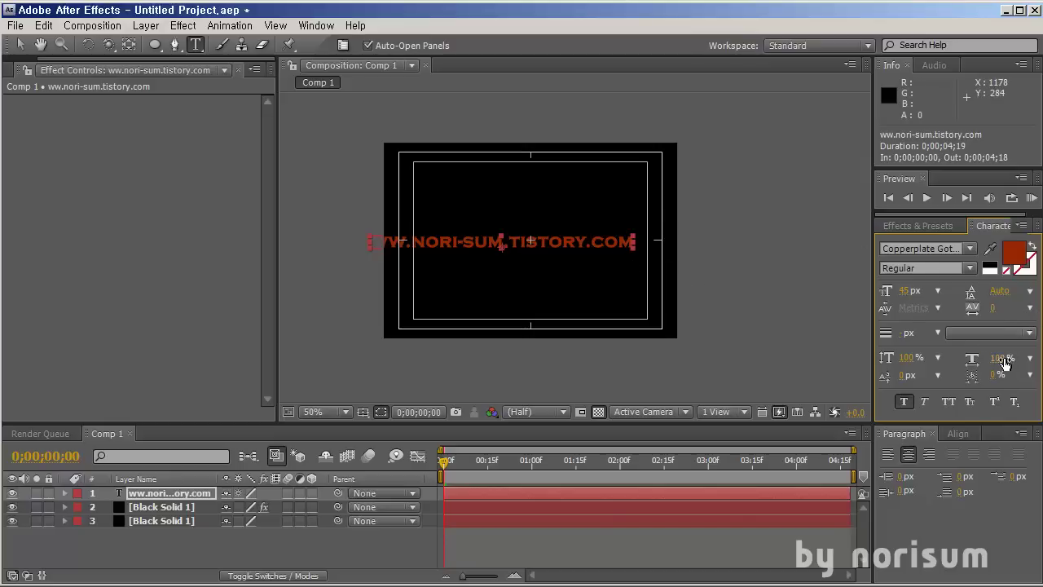
left_click_drag(1005, 363, 960, 346)
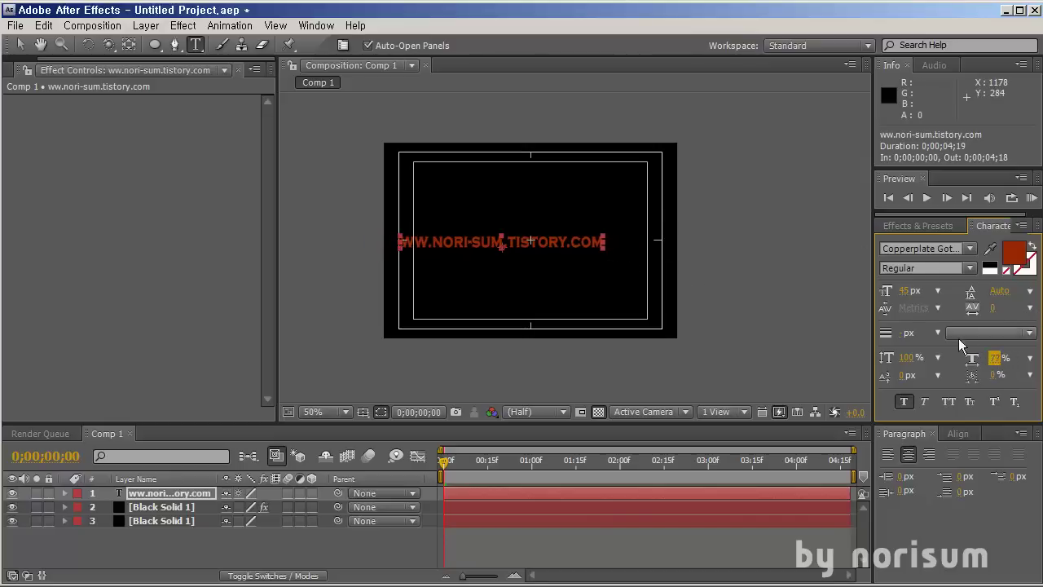
- Move the text layer to the centre of the composition, at about position 362, 252
left_click(20, 44)
scroll(492, 213, "up", 2)
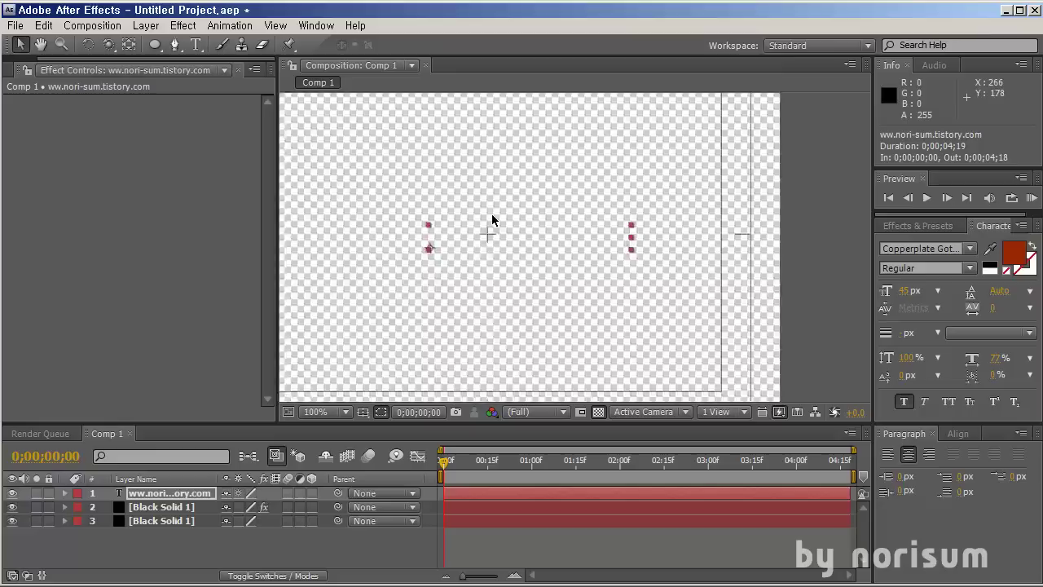
left_click_drag(540, 236, 597, 235)
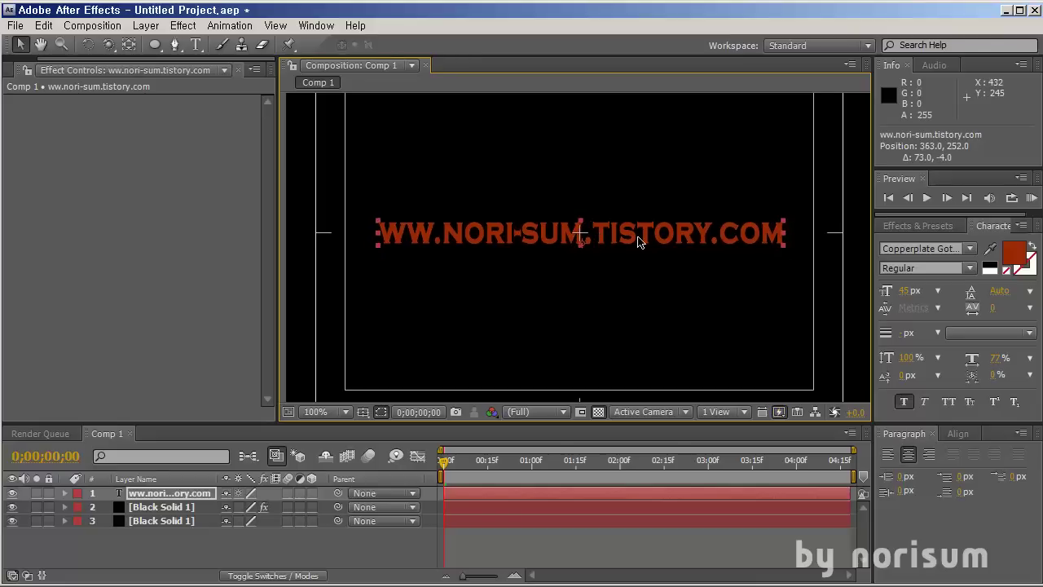
key("Left")
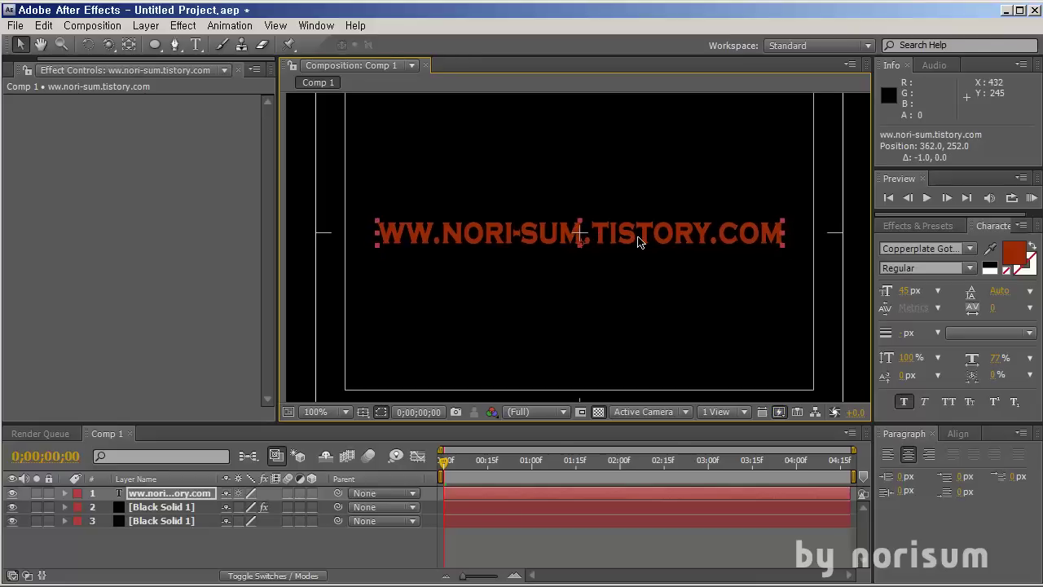
- Search the effects for "ramp" and apply the Ramp effect to the text layer
left_click(918, 226)
left_click(925, 242)
type("r")
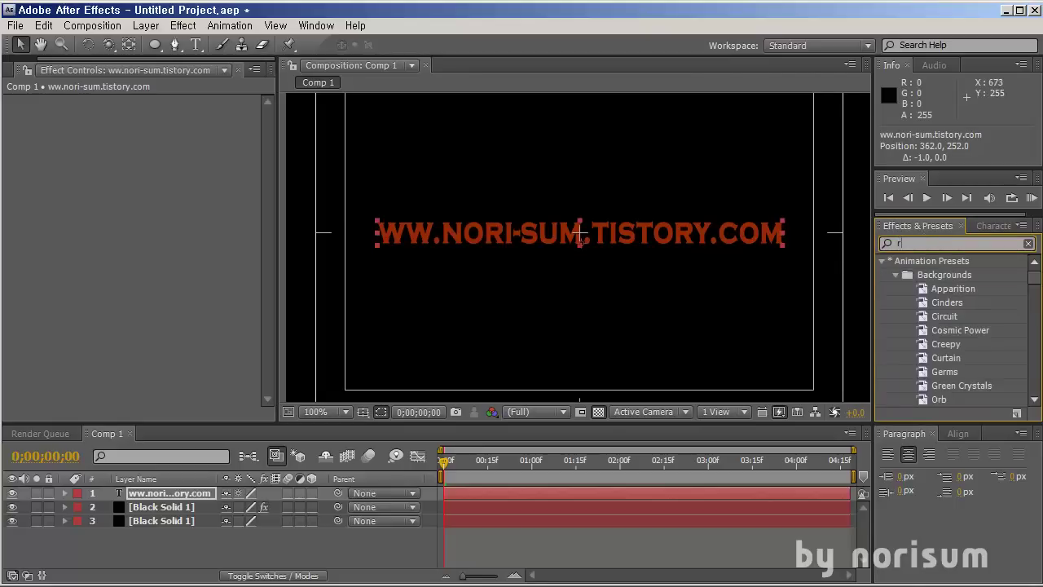
type("amp")
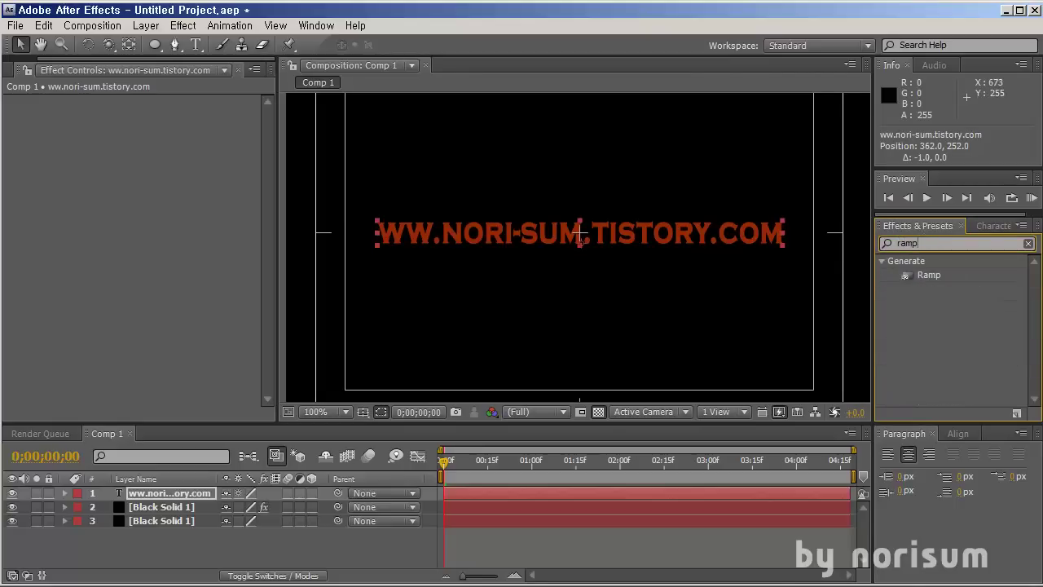
left_click_drag(913, 279, 704, 231)
- Set the Ramp's start point to about 360, 173 and its end point to about 360, 274
left_click_drag(181, 130, 297, 159)
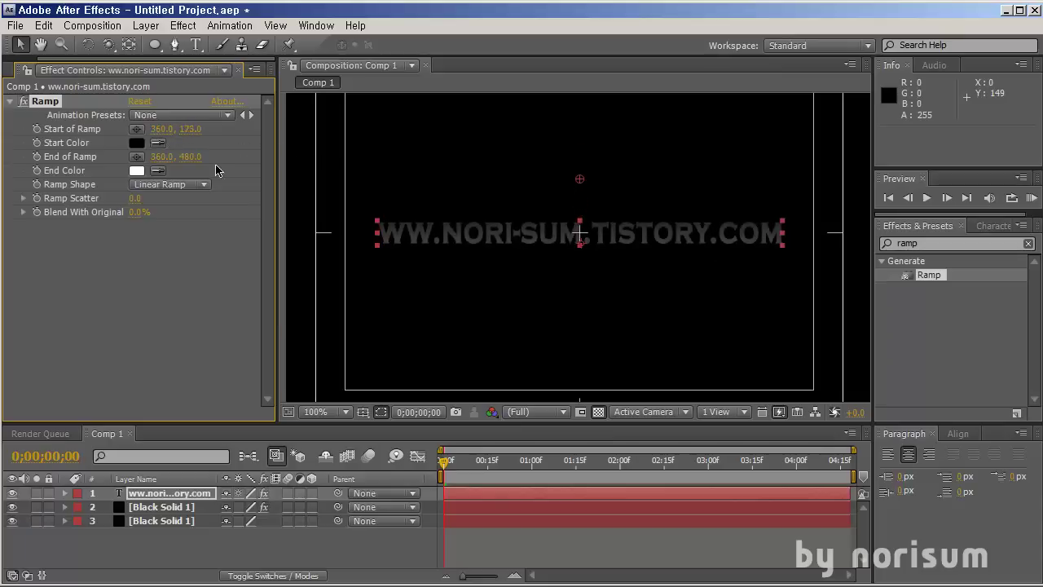
left_click_drag(197, 165, 41, 143)
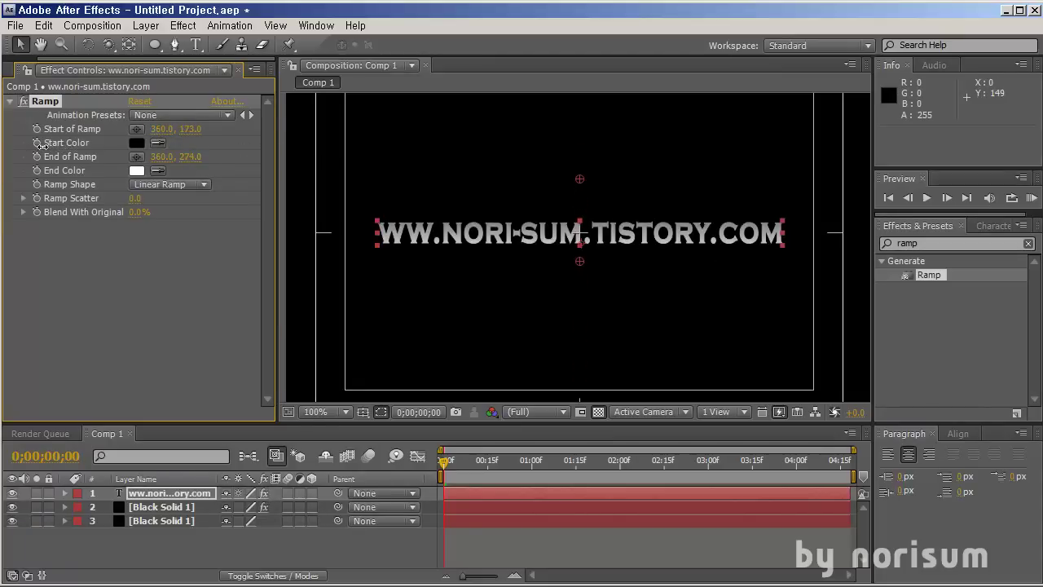
left_click(196, 45)
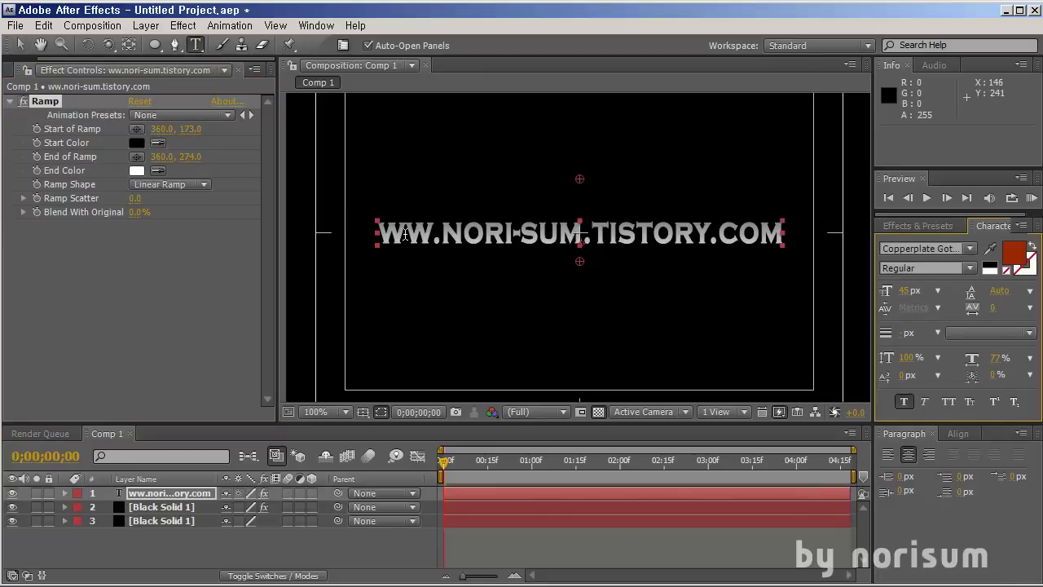
left_click(405, 232)
type("W")
key("Escape")
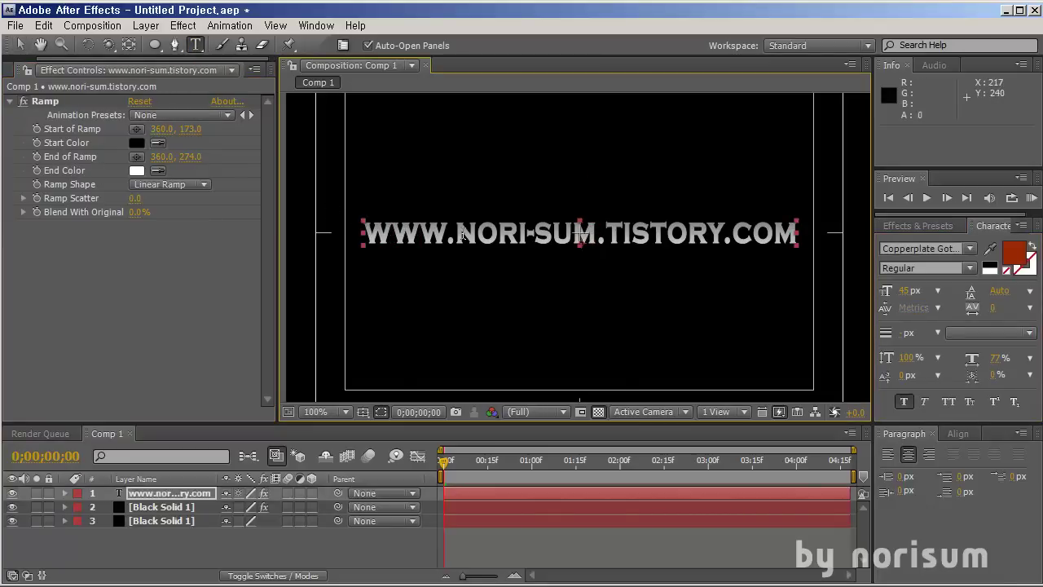
- Adjust the Ramp's start point to about 360, 162 and its end point to about 360, 250
key("comma")
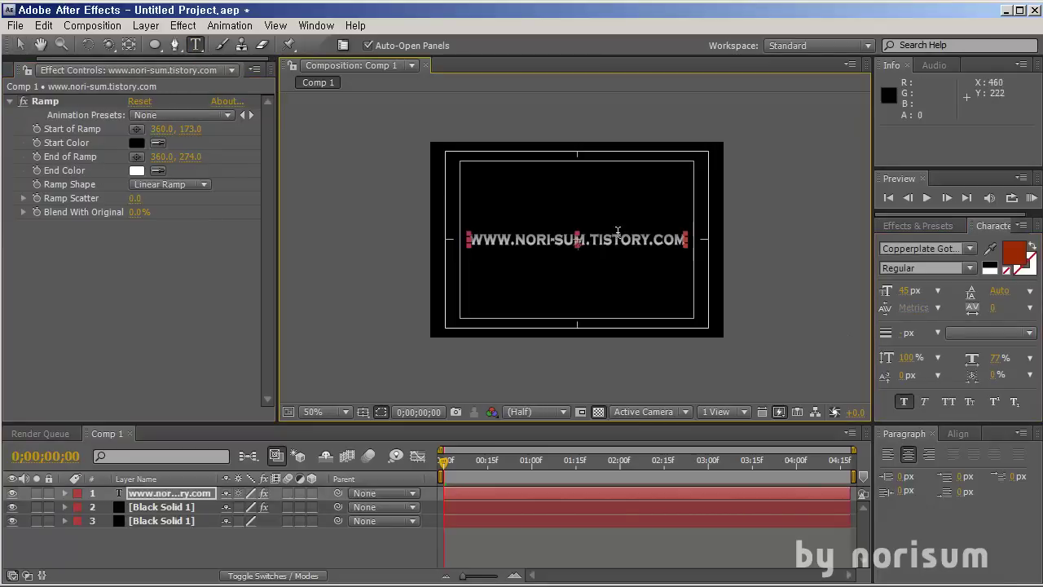
key("period")
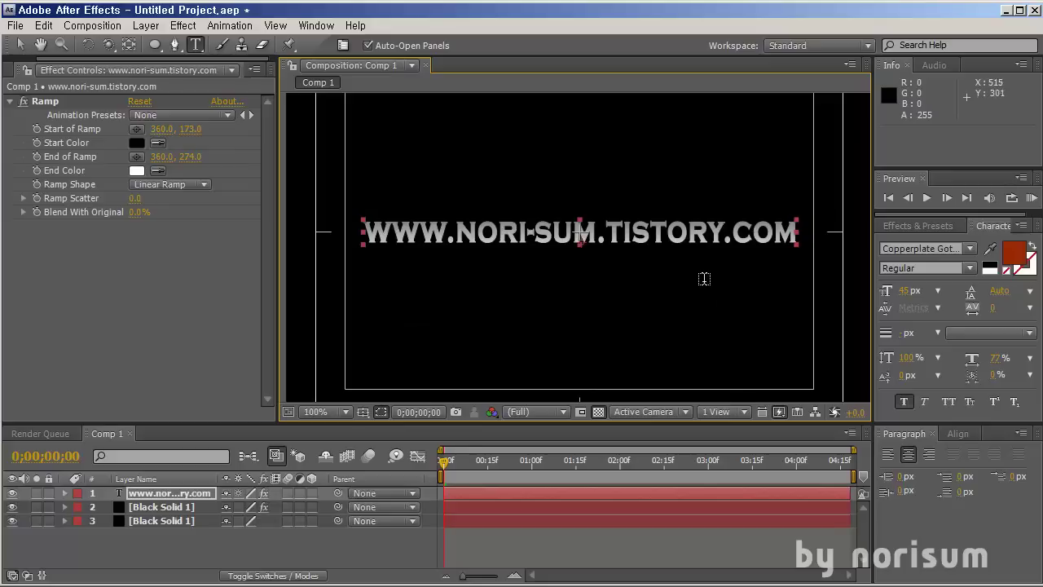
key("comma")
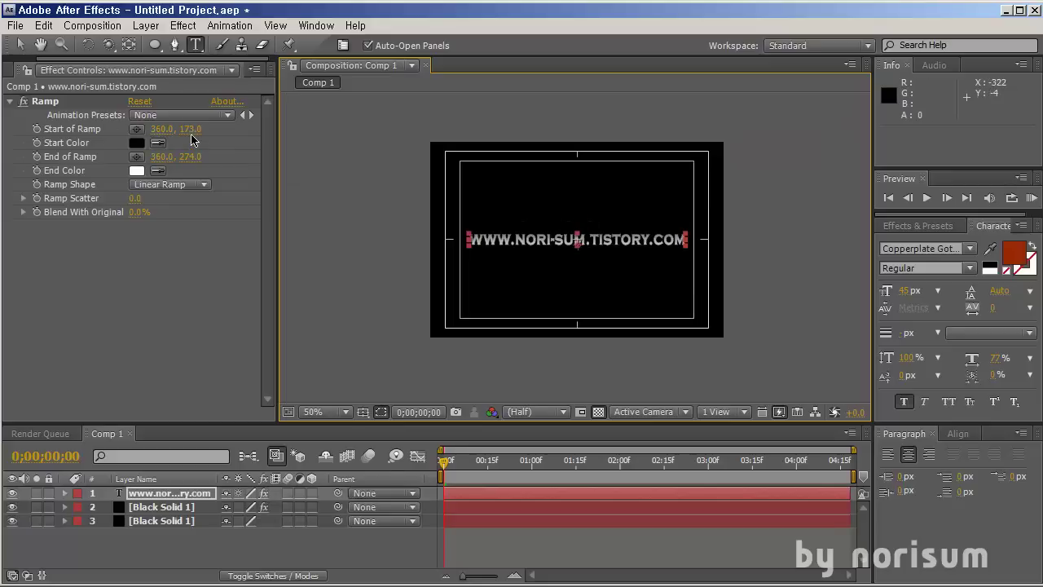
left_click_drag(190, 129, 173, 157)
- Change the Ramp's start color to dark gray 484848
left_click(136, 142)
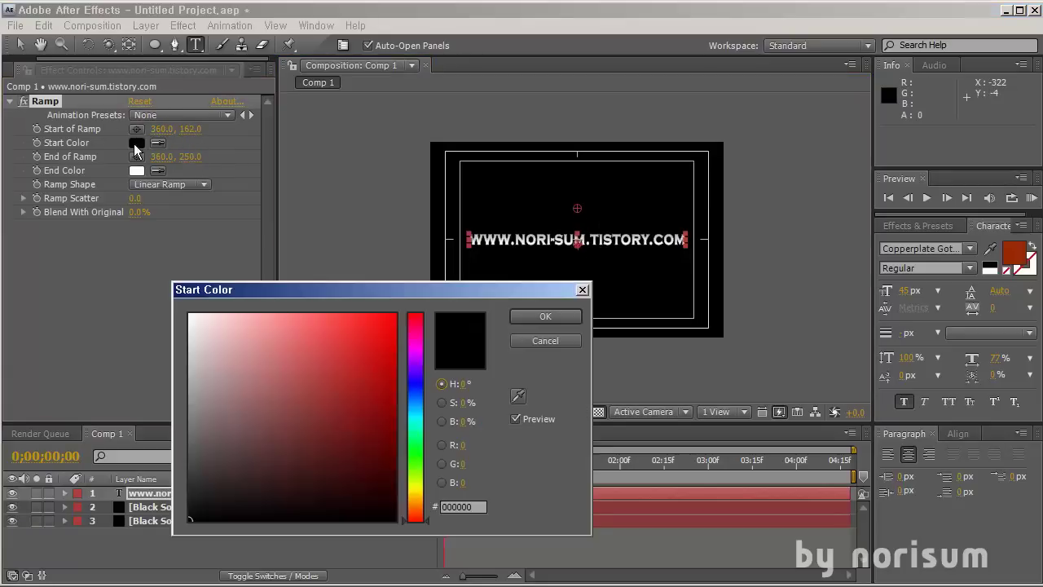
left_click_drag(234, 401, 154, 462)
left_click(546, 316)
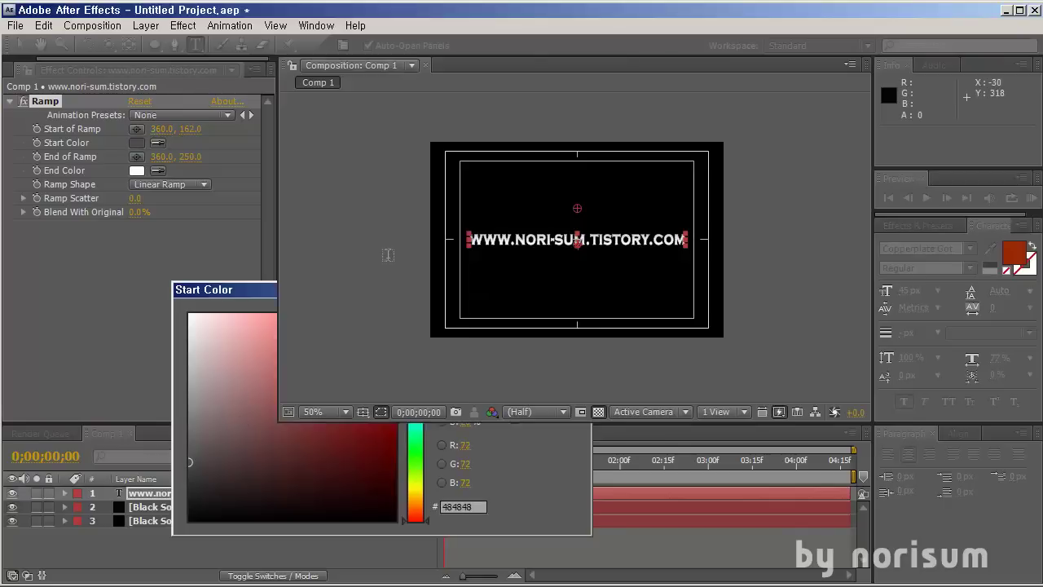
- Lower the Ramp's start point to about 360, 219 and inspect the gradient on the letters up close
left_click_drag(190, 128, 243, 131)
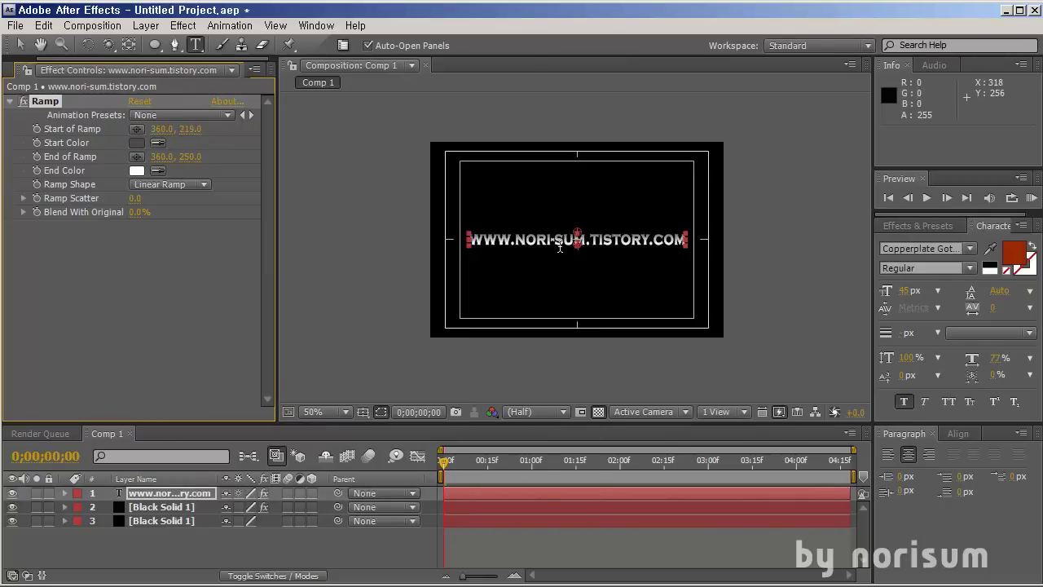
key("period")
key("period")
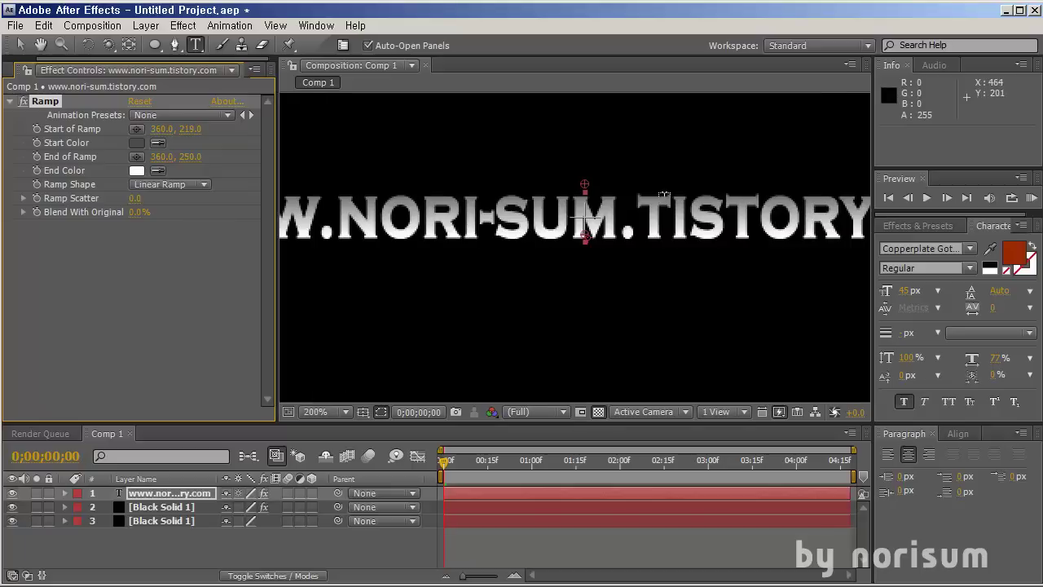
key("comma")
key("comma")
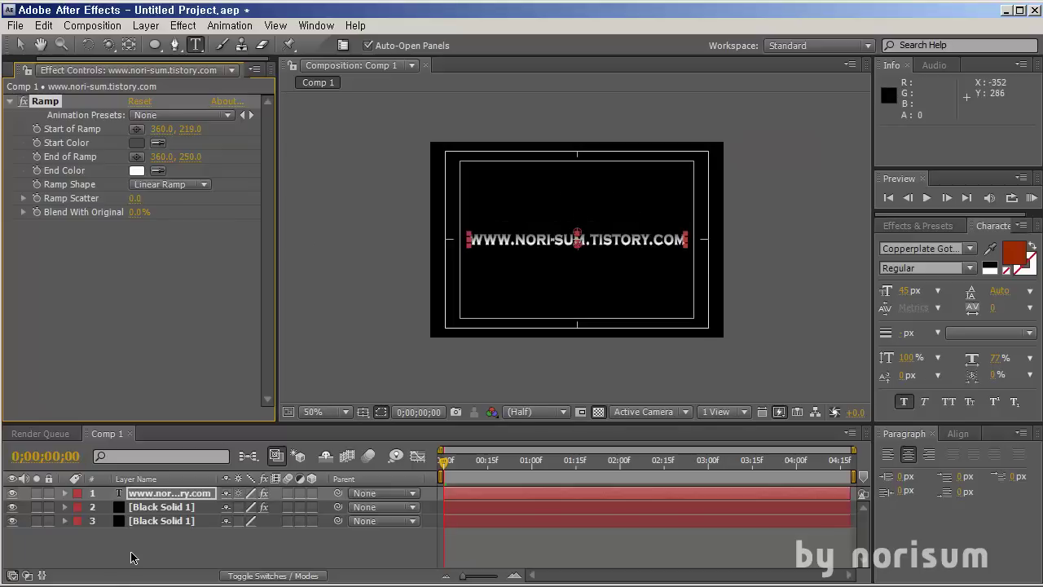
- Move the title layer below the Lens Flare solid and turn that solid's effect back on with Blend With Original at 0%
left_click_drag(163, 494, 151, 515)
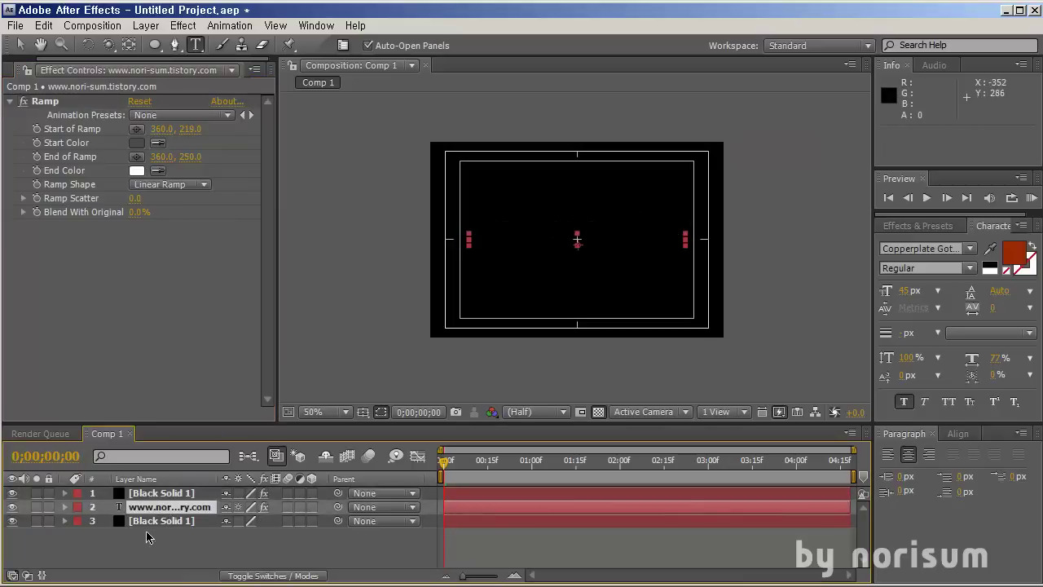
left_click(163, 493)
left_click(84, 167)
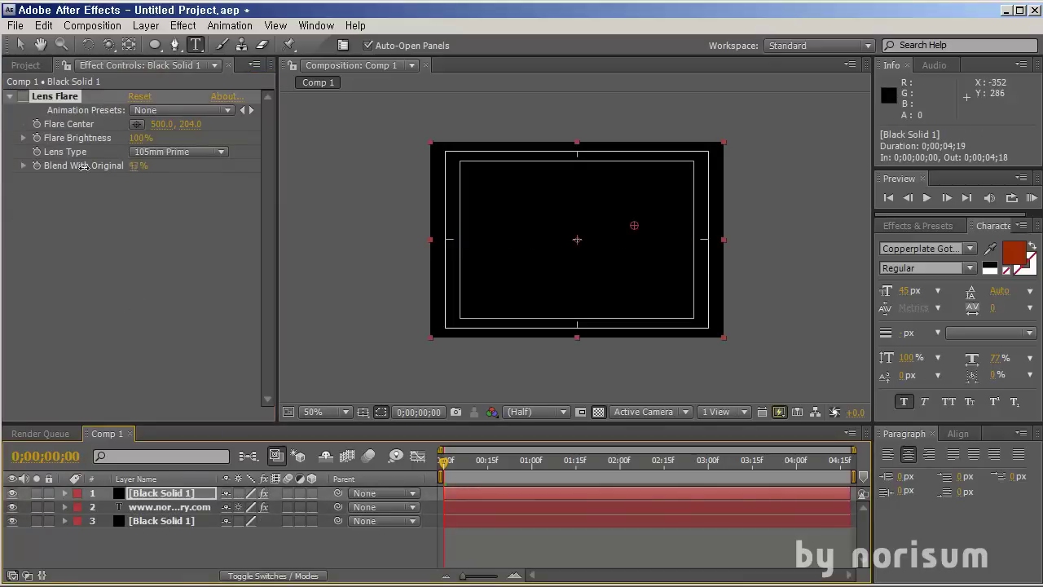
left_click(155, 172)
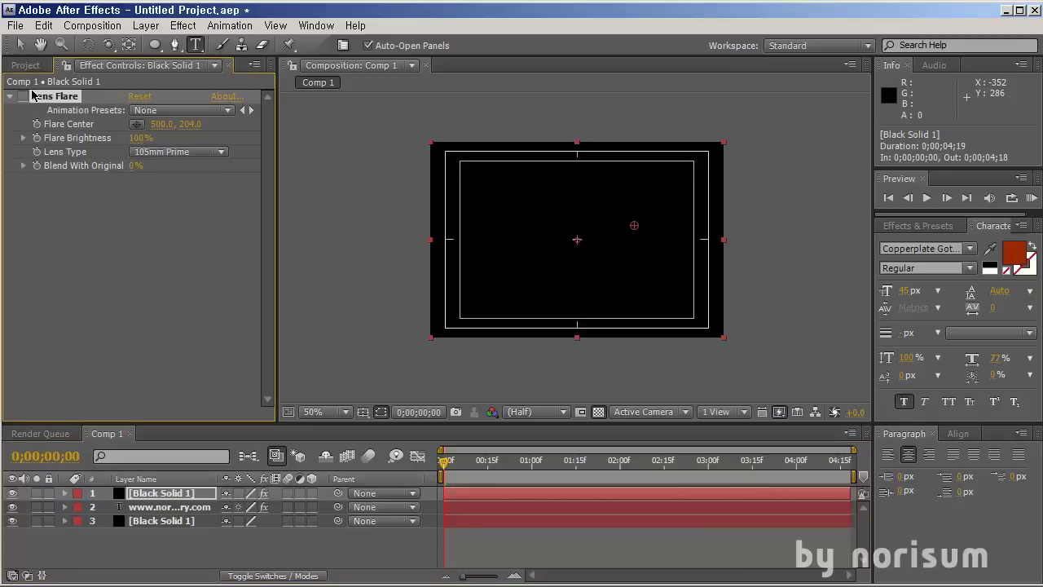
left_click(23, 96)
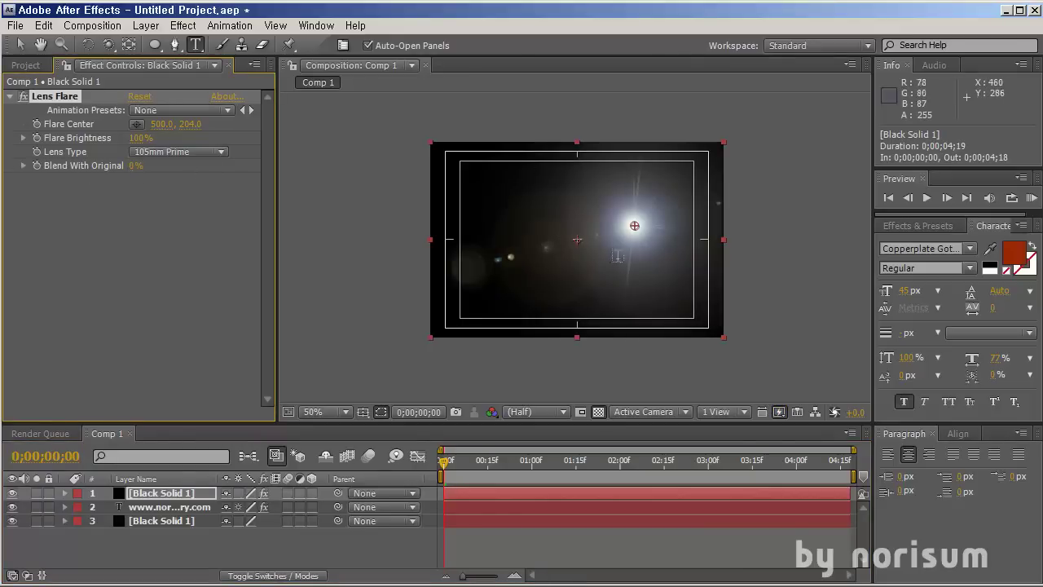
key("period")
key("comma")
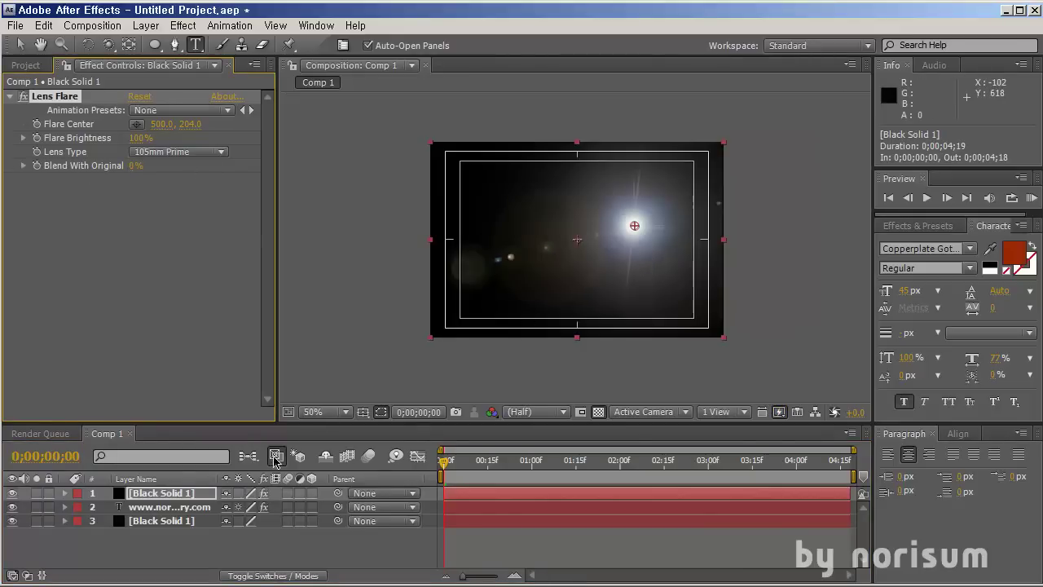
- Set the blending mode of the Lens Flare solid to Add
left_click(177, 495)
key("F4")
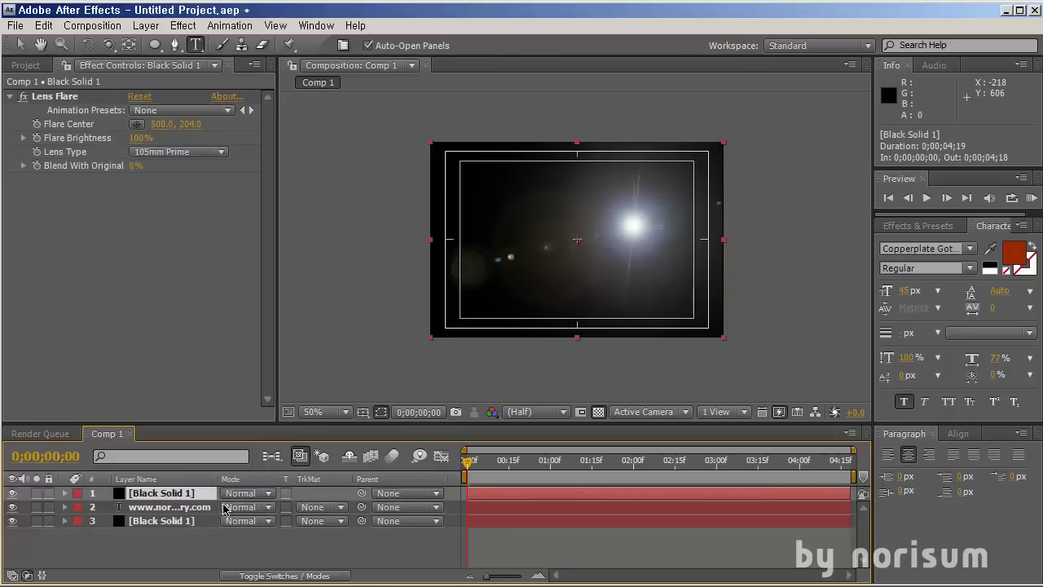
left_click(241, 494)
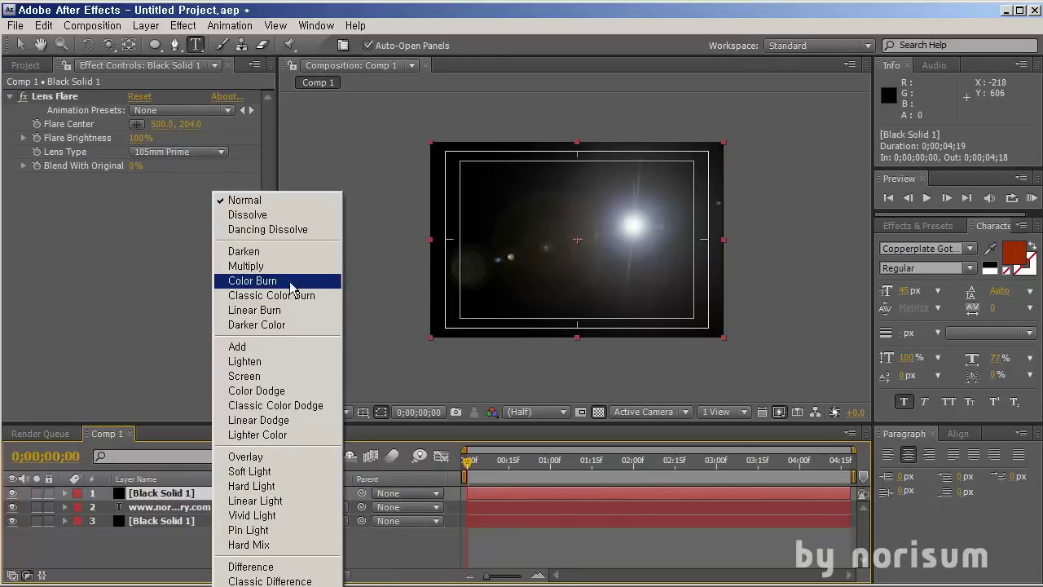
left_click(285, 347)
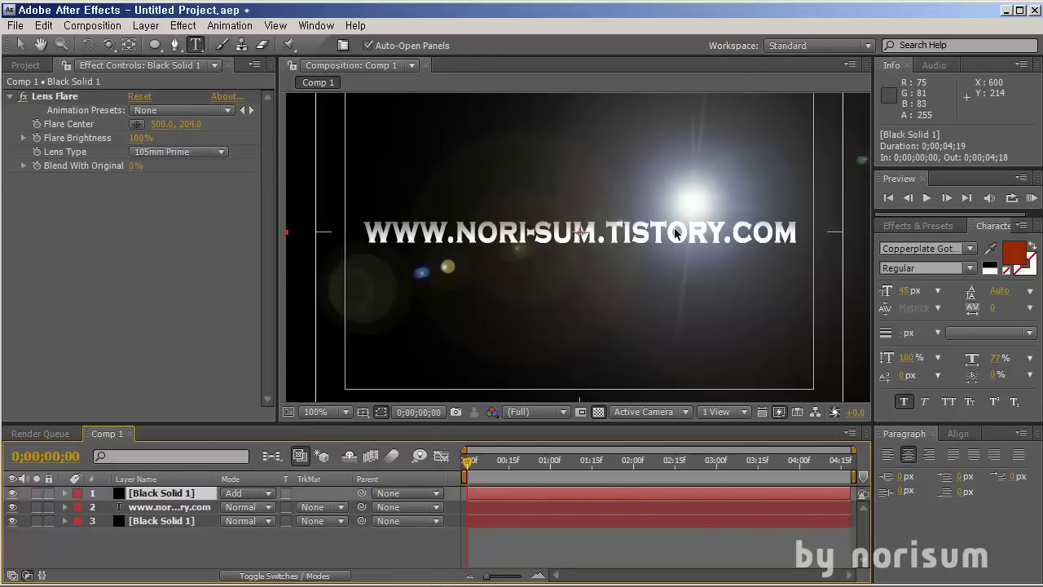
- Reduce the title text's font size to 32 px
left_click(163, 507)
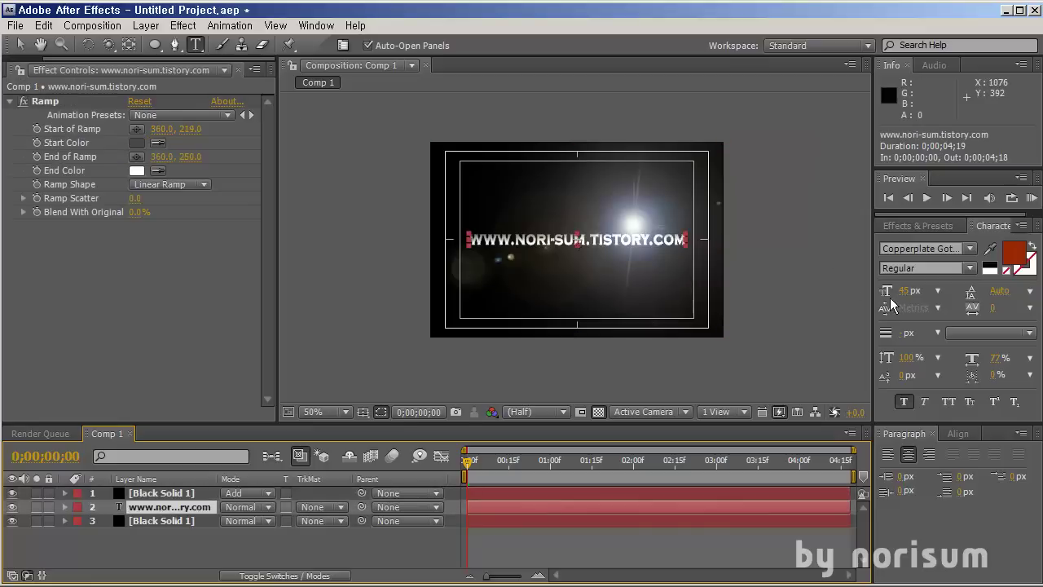
mouse_move(905, 290)
left_mouse_down()
mouse_move(888, 291)
mouse_move(904, 290)
left_mouse_up()
scroll(630, 240, "up", 1)
scroll(630, 240, "down", 1)
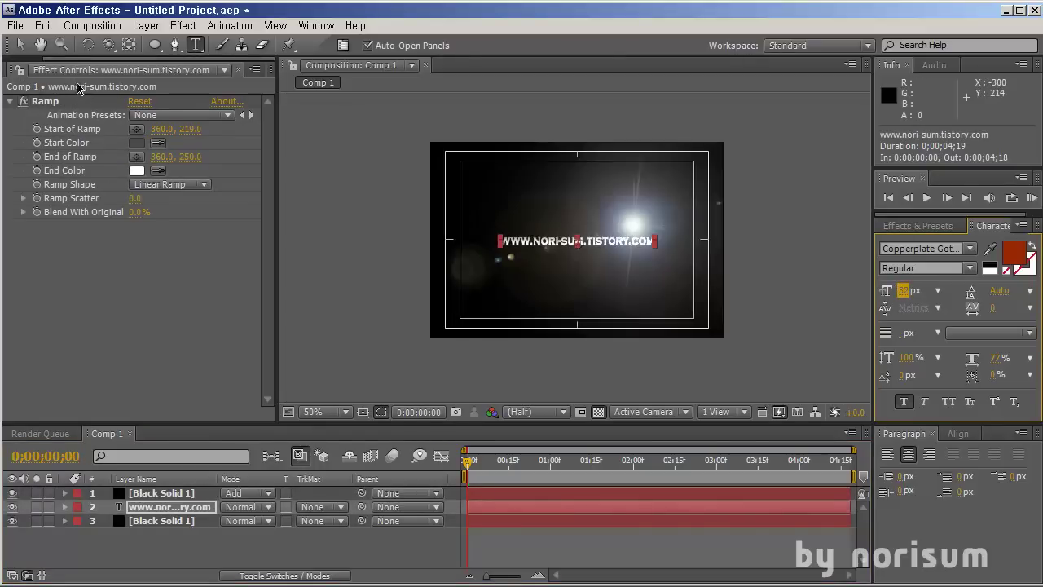
- Move the Lens Flare's center to about 608, 186, above and beyond the end of the title
left_click(21, 44)
left_click(143, 494)
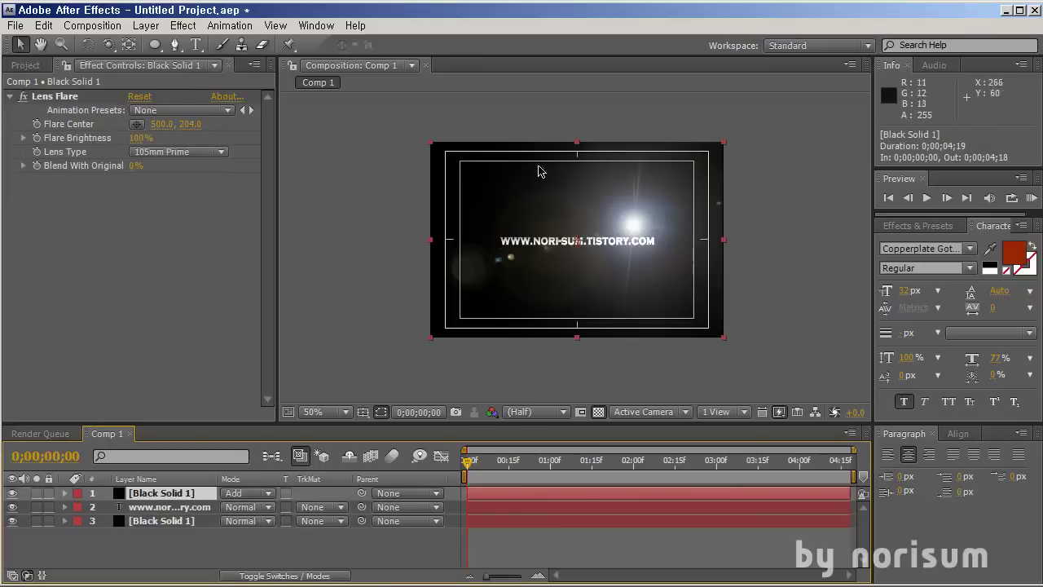
left_click(136, 124)
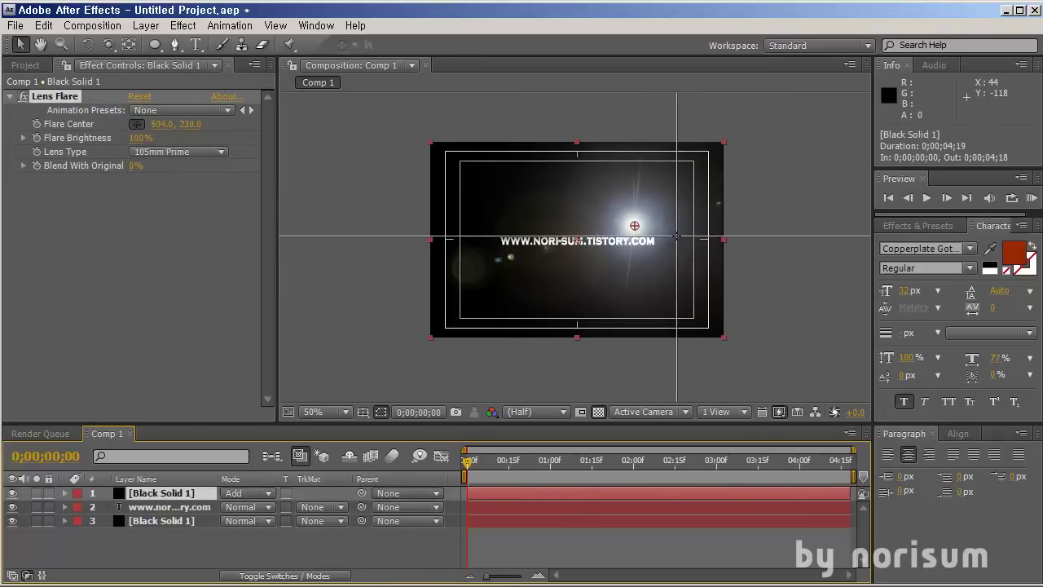
mouse_move(677, 237)
left_mouse_down()
mouse_move(674, 206)
mouse_move(678, 217)
left_mouse_up()
- Search the effects for "curve" and apply the Curves effect to the Lens Flare solid below its existing effect
left_click(918, 226)
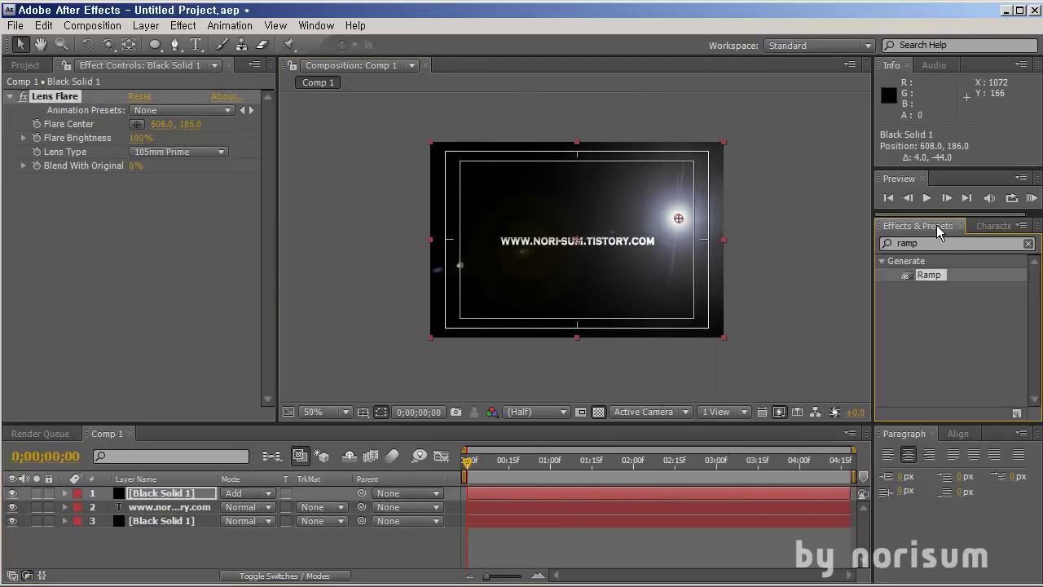
double_click(930, 241)
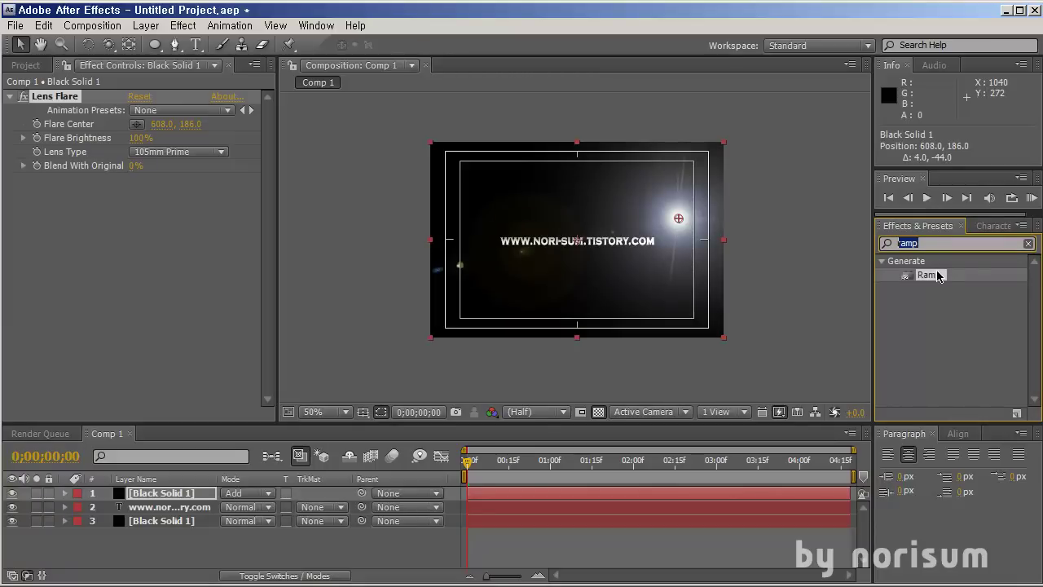
type("curve")
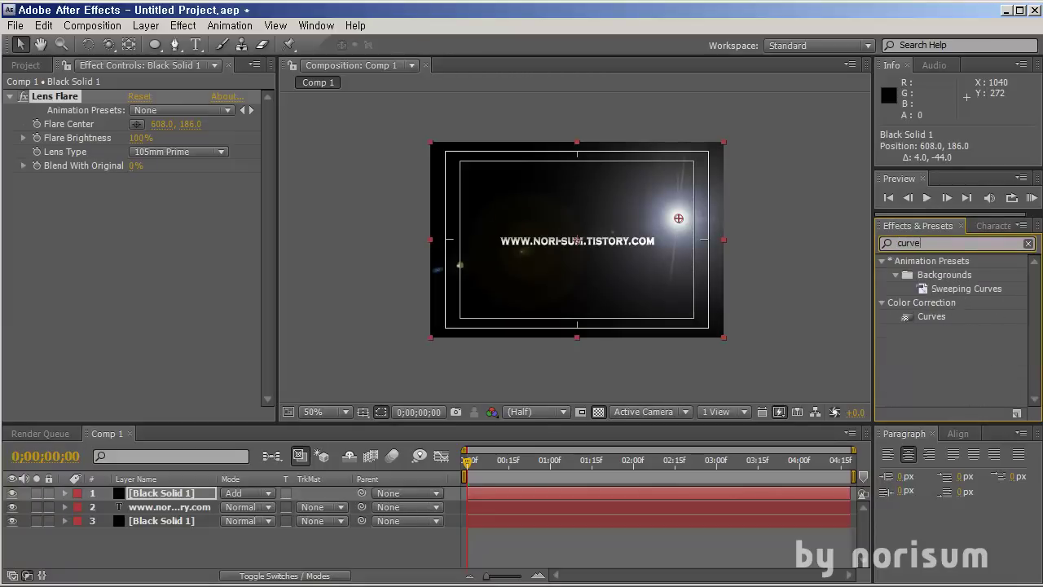
left_click_drag(937, 323, 188, 274)
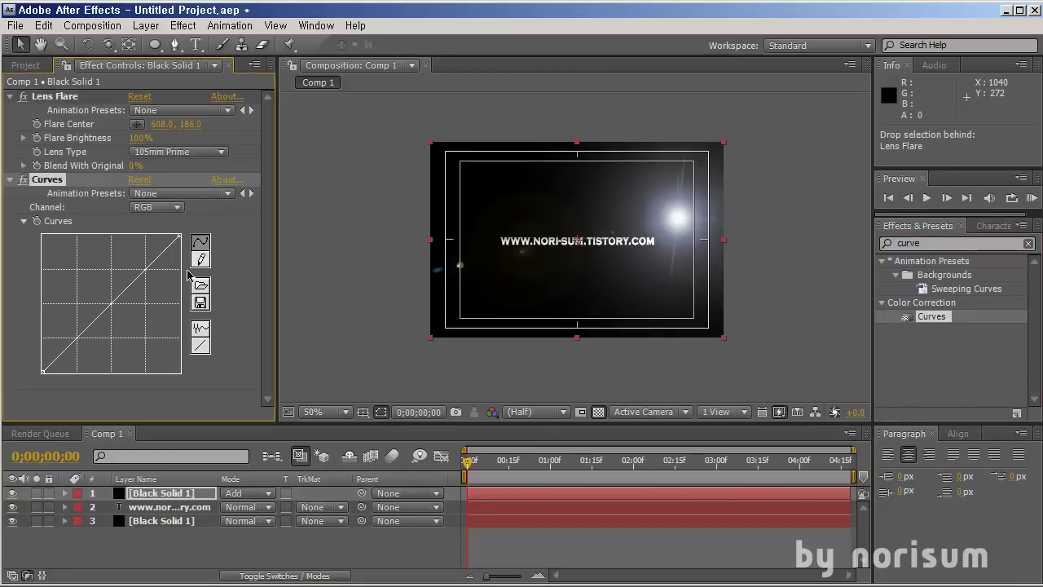
- Shape the RGB channel of the Curves effect into an S-curve with raised highlights and lowered shadows
left_click(158, 209)
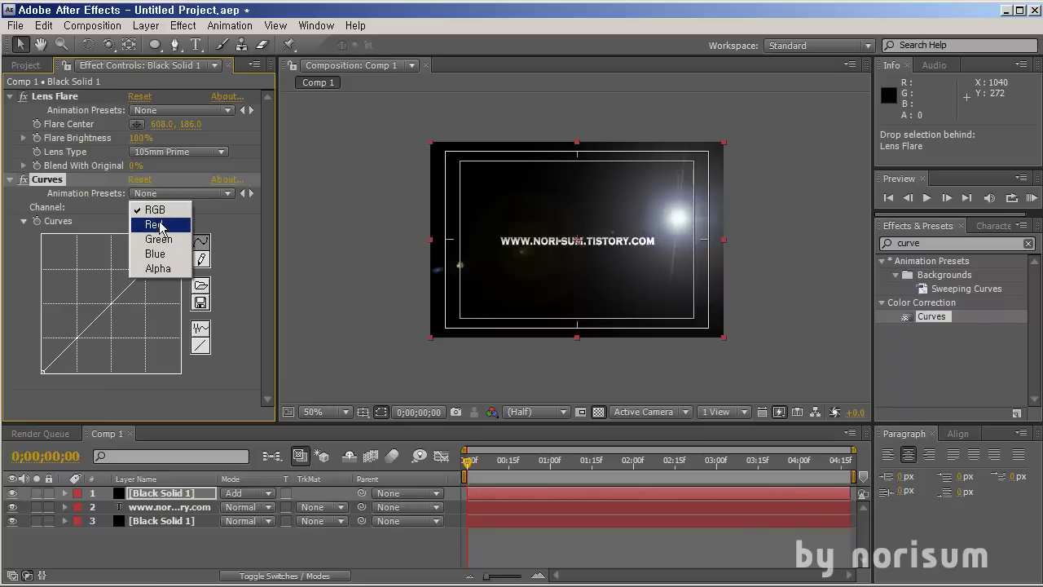
left_click(160, 227)
left_click(161, 209)
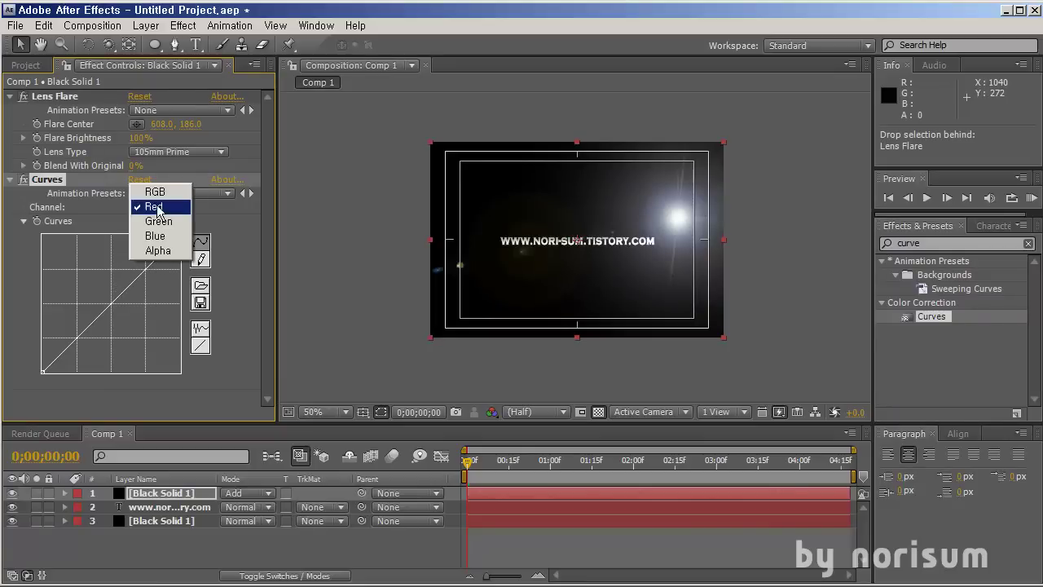
left_click(147, 189)
left_click_drag(145, 271, 139, 256)
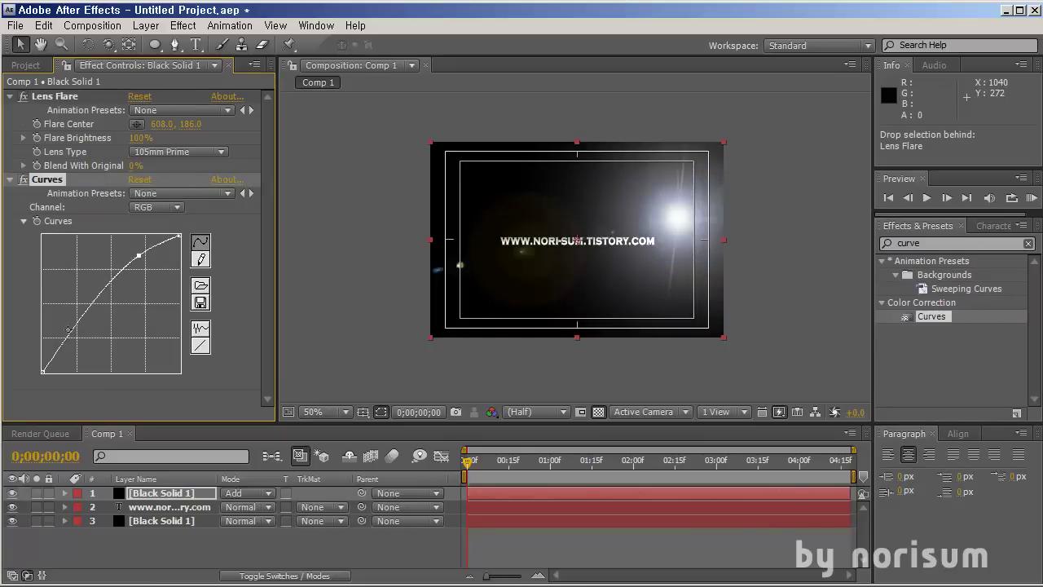
left_click_drag(76, 329, 86, 343)
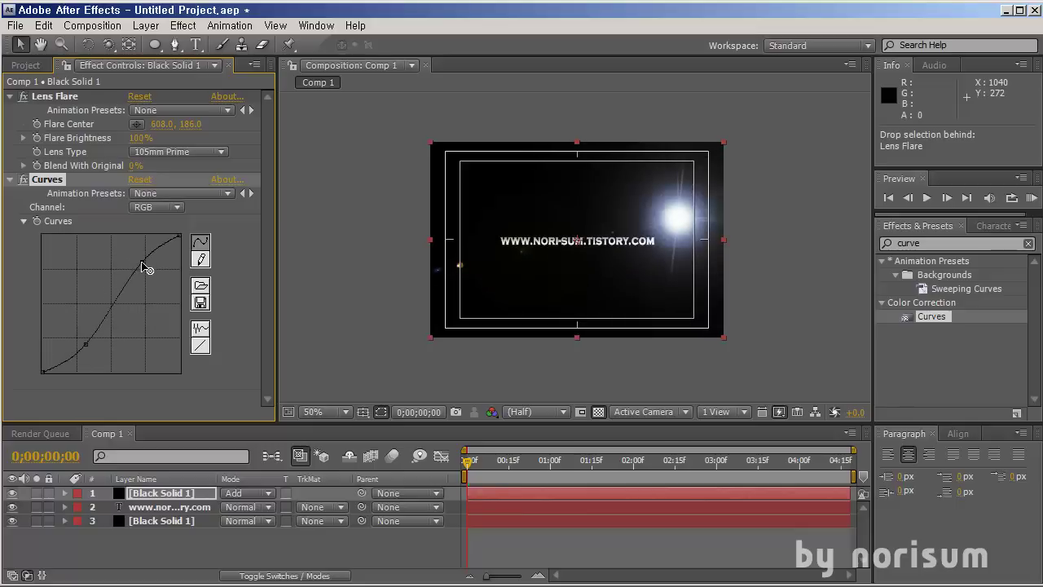
left_click_drag(143, 266, 142, 261)
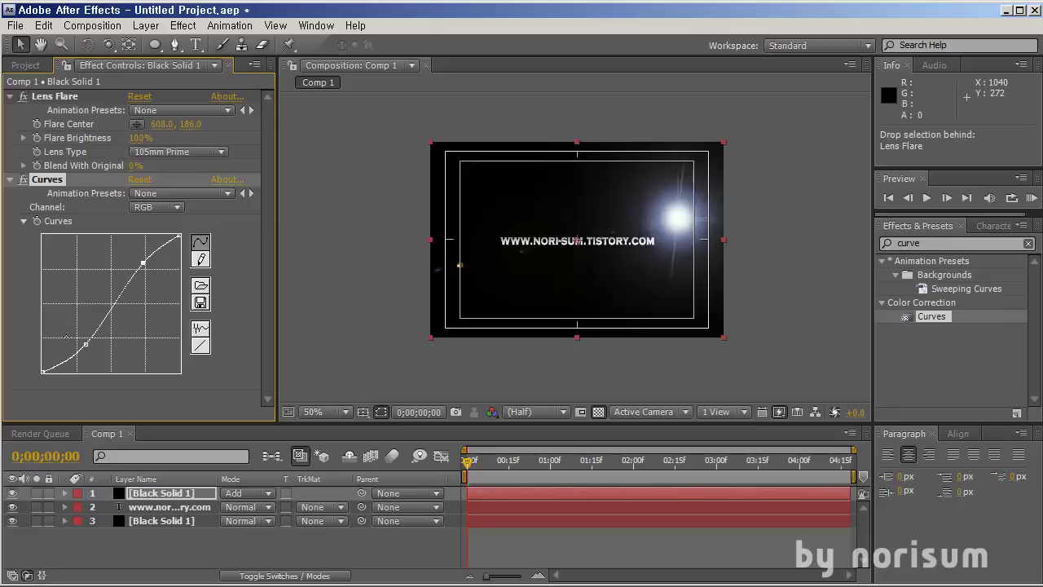
left_click_drag(85, 344, 86, 348)
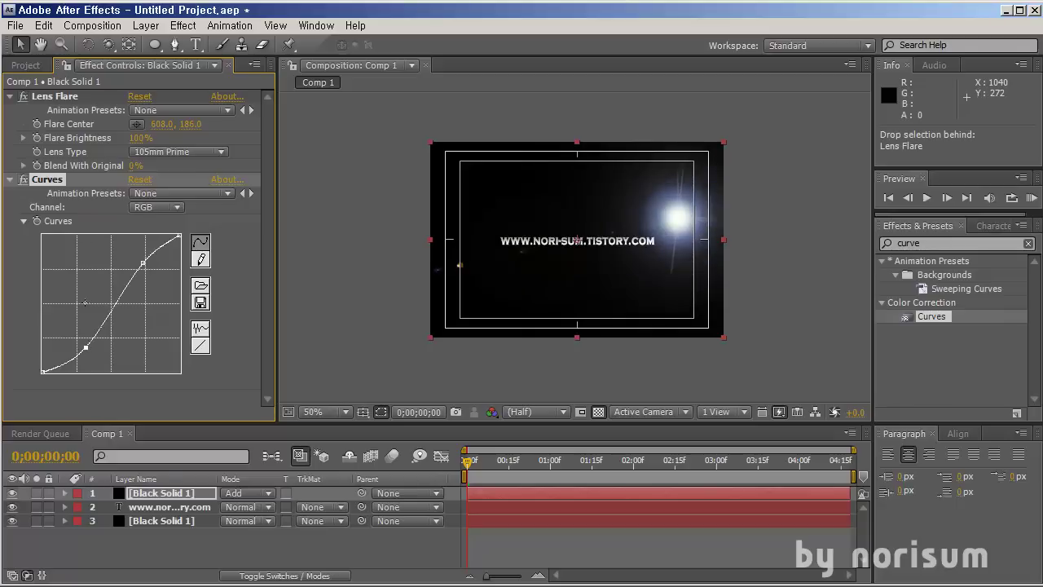
- Pull the middle of the Red channel curve downward to tint the flare blue
left_click(147, 208)
left_click(147, 223)
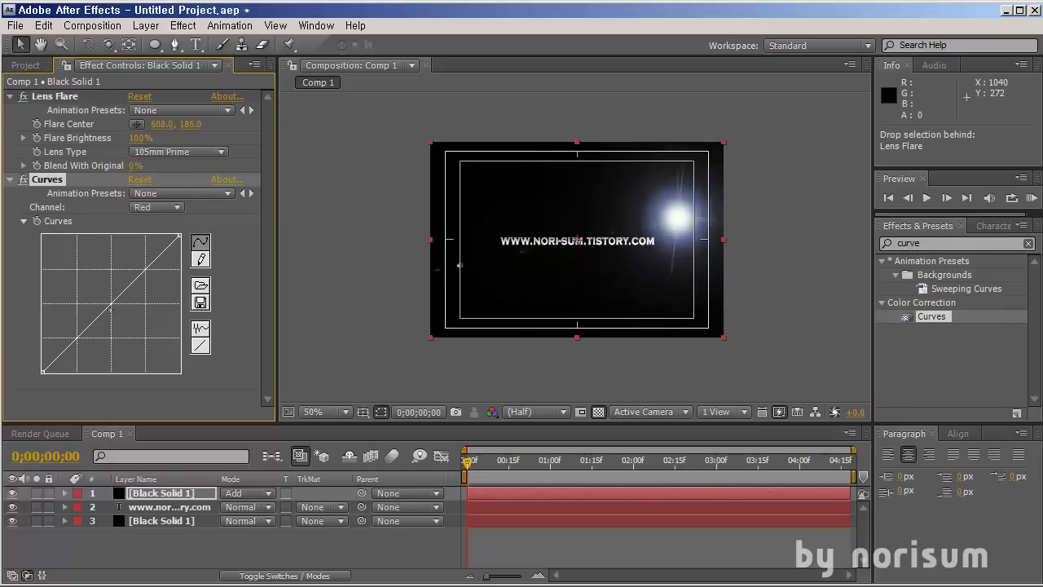
left_click(144, 209)
left_click(143, 236)
left_click_drag(110, 300, 120, 313)
left_click(150, 209)
left_click(151, 177)
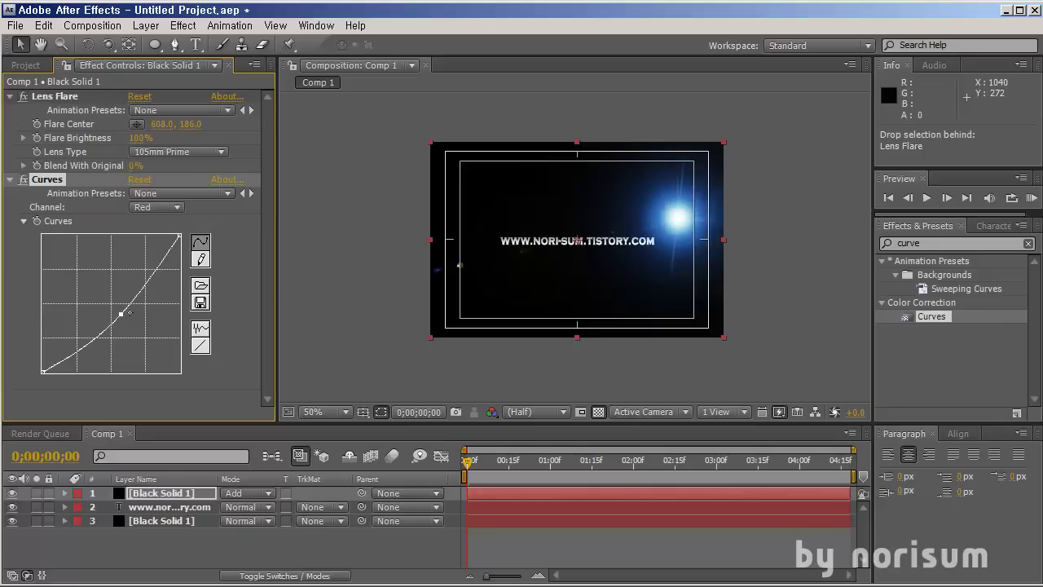
- Set the Lens Flare's brightness to 80%
key("period")
key("comma")
key("comma")
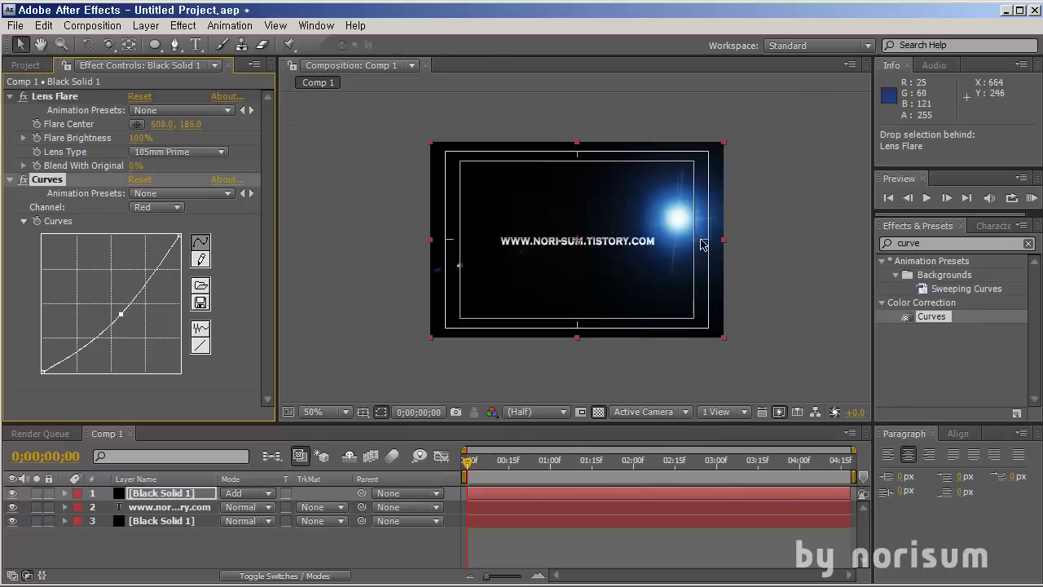
mouse_move(138, 141)
left_mouse_down()
mouse_move(119, 141)
mouse_move(132, 145)
left_mouse_up()
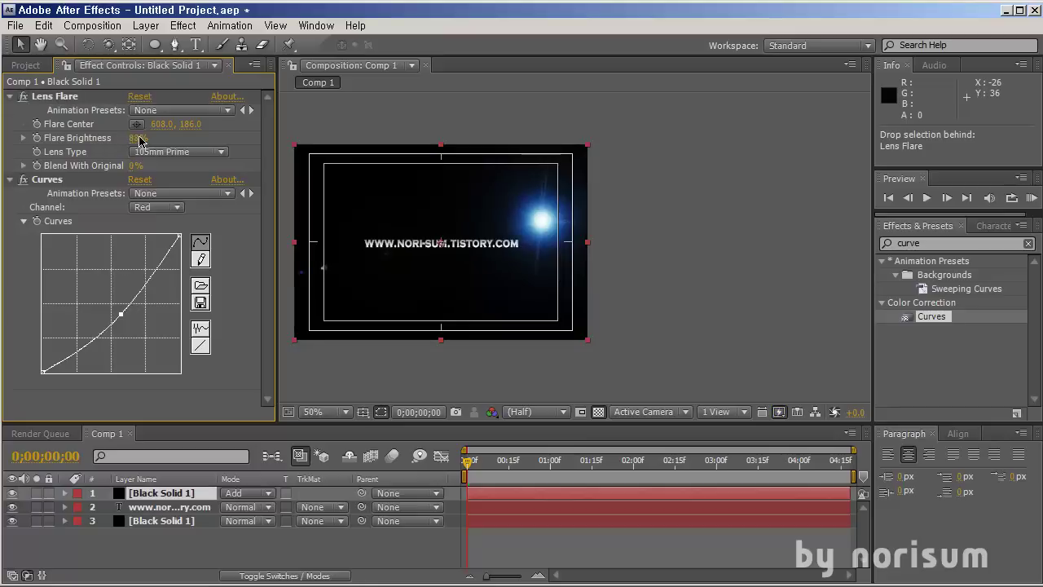
left_click(136, 139)
type("80")
key("Return")
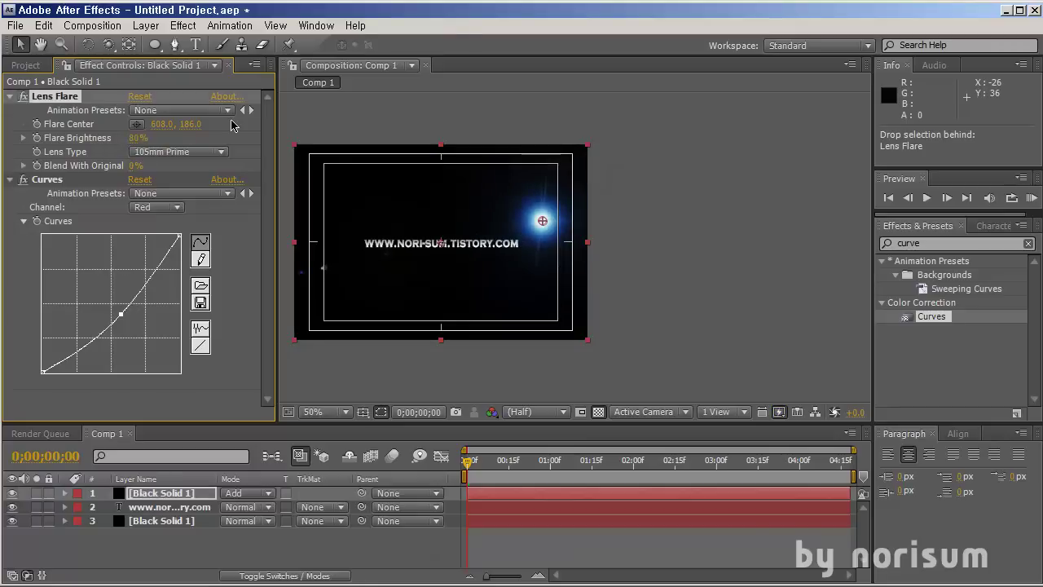
- Reposition the flare center to about 607, 206 beside the title's end and set the flare brightness to 89%
key("period")
key("period")
left_click_drag(562, 282, 737, 283)
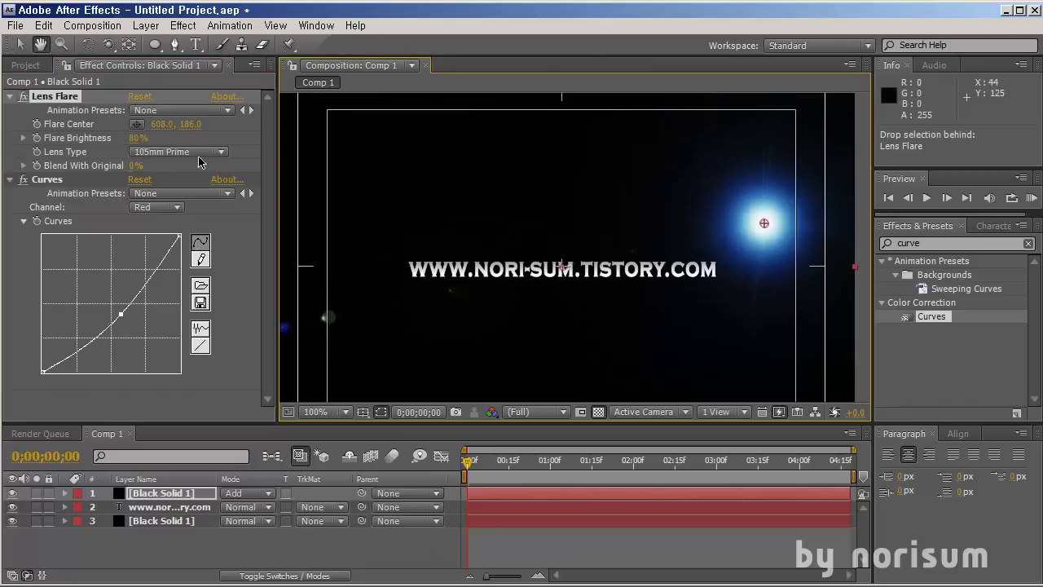
key("v")
left_click_drag(188, 127, 235, 127)
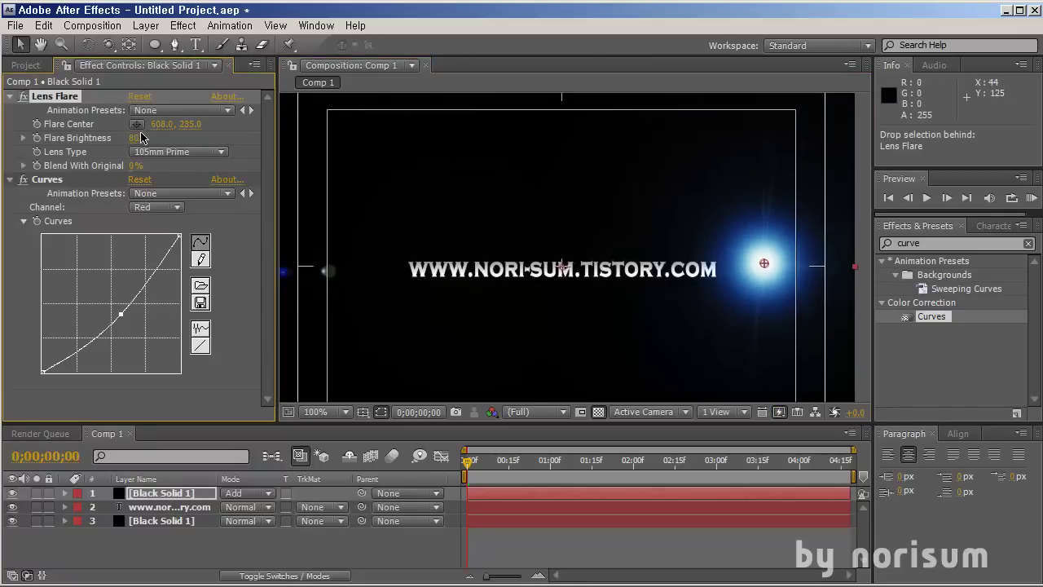
left_click_drag(756, 271, 757, 242)
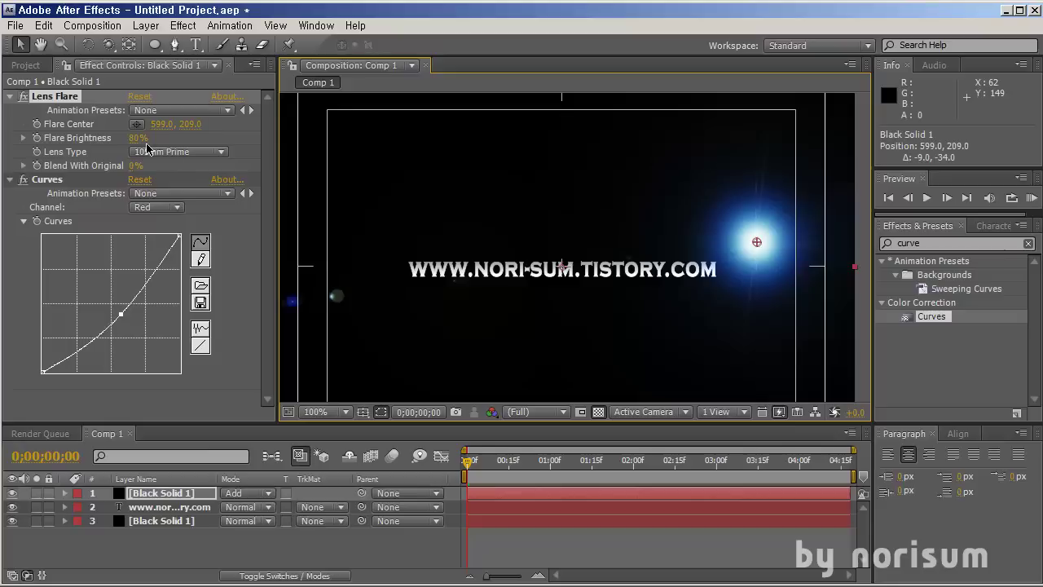
left_click_drag(133, 140, 140, 138)
mouse_move(757, 242)
left_mouse_down()
mouse_move(749, 235)
mouse_move(764, 240)
left_mouse_up()
left_click(155, 536)
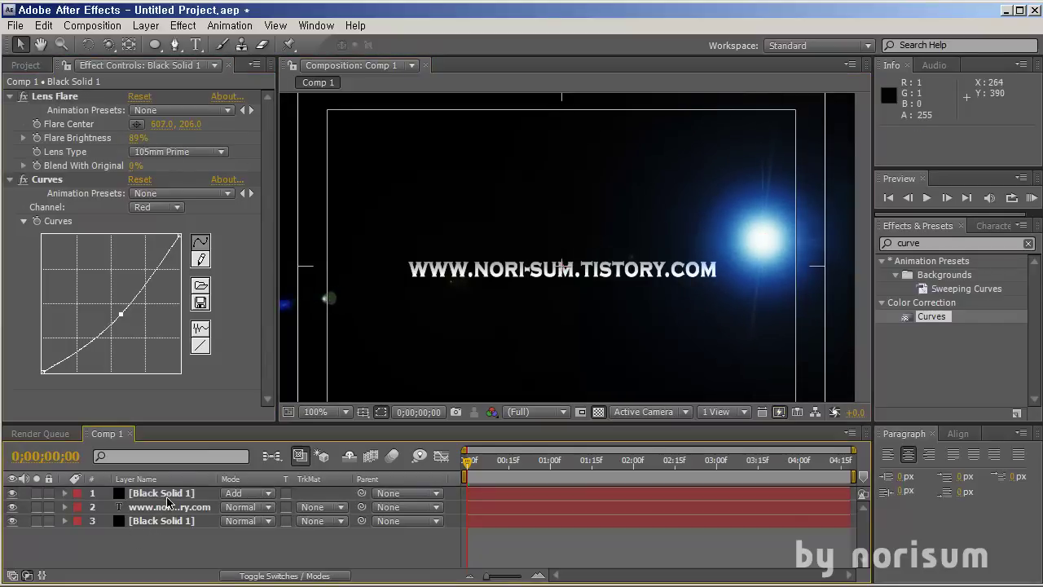
- Duplicate the Lens Flare solid and move the copy's flare center to about 119, 209, beside the start of the title
left_click(167, 494)
key("ctrl+d")
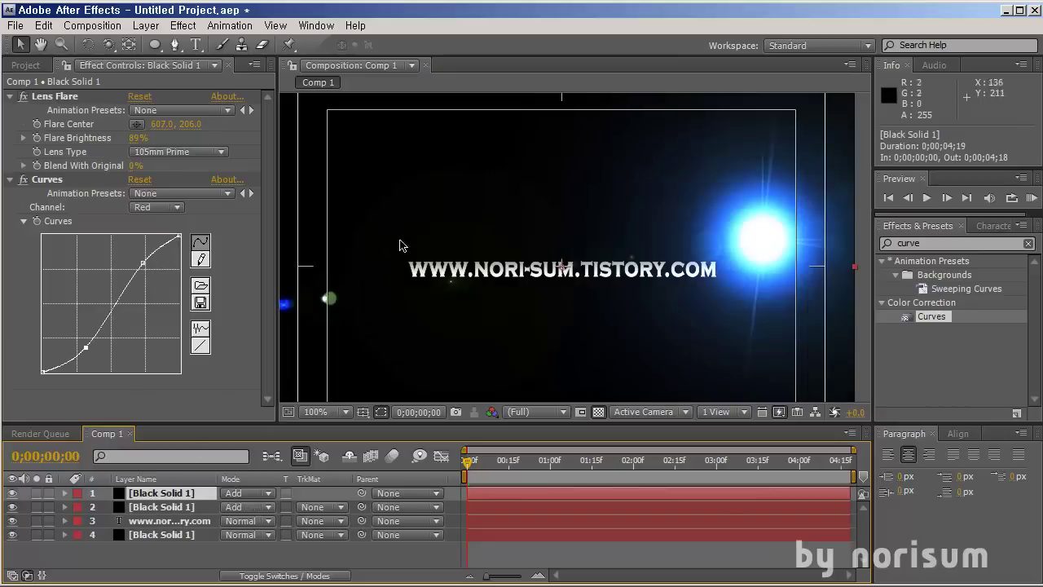
left_click(55, 96)
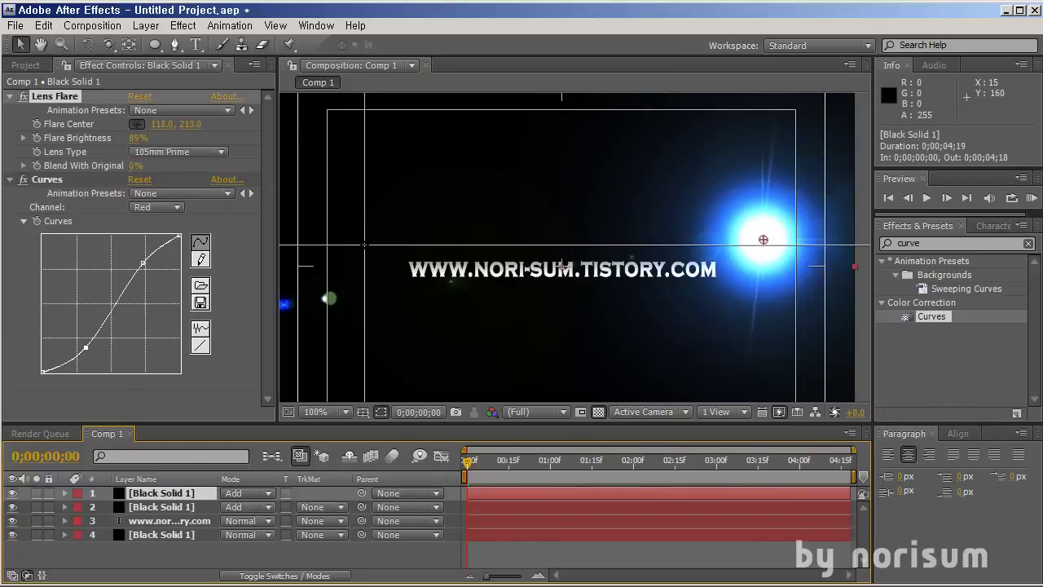
left_click_drag(754, 235, 366, 243)
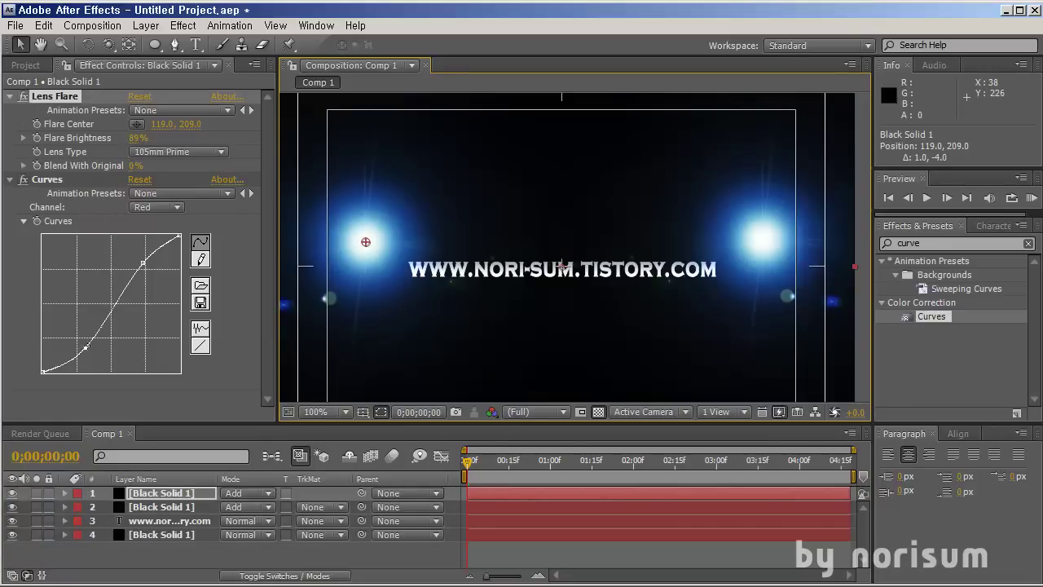
- Raise the lower curve point slightly in the Curves effect of both Lens Flare solids
left_click_drag(85, 348, 80, 342)
left_click(163, 507)
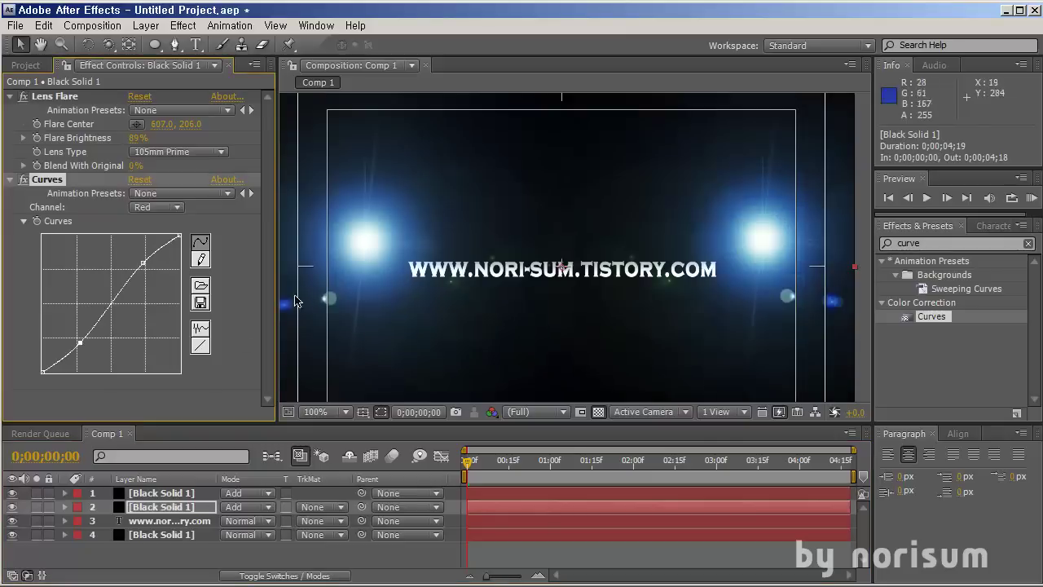
- Bend the Red channel curve upward at its middle in the Curves effect of the top Lens Flare solid
left_click(181, 493)
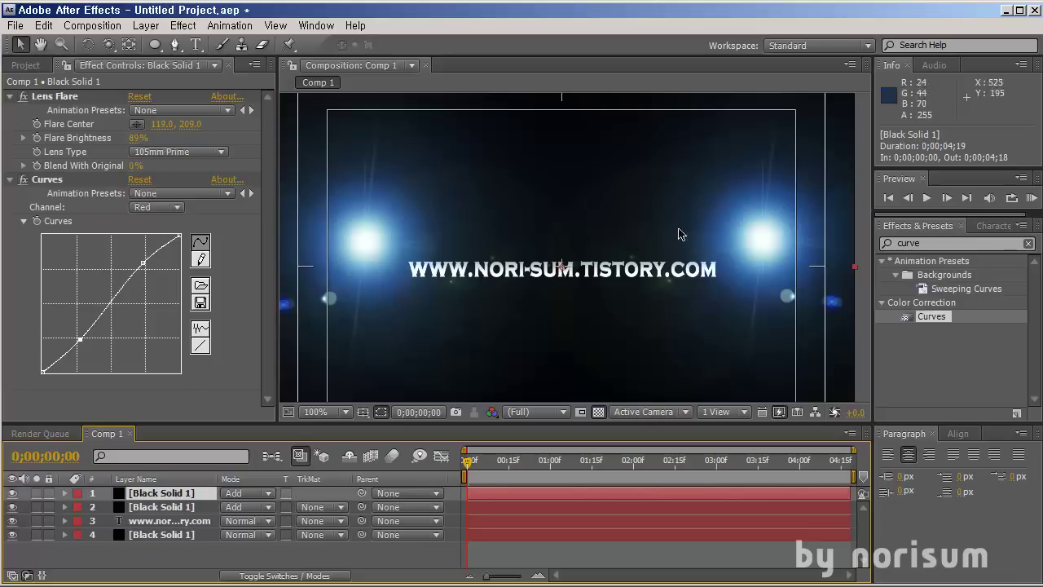
left_click(174, 507)
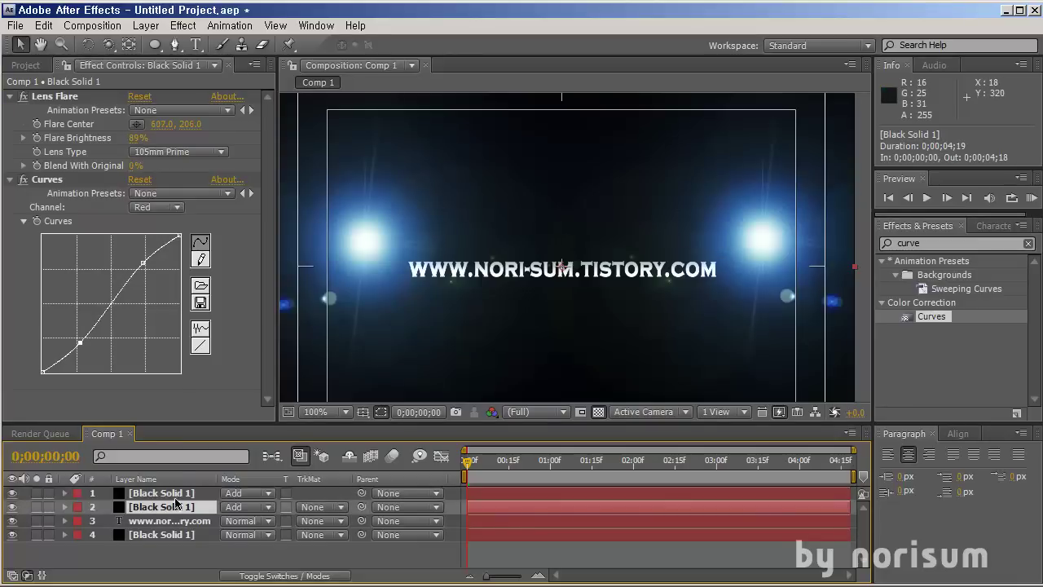
left_click(181, 494)
left_click(160, 207)
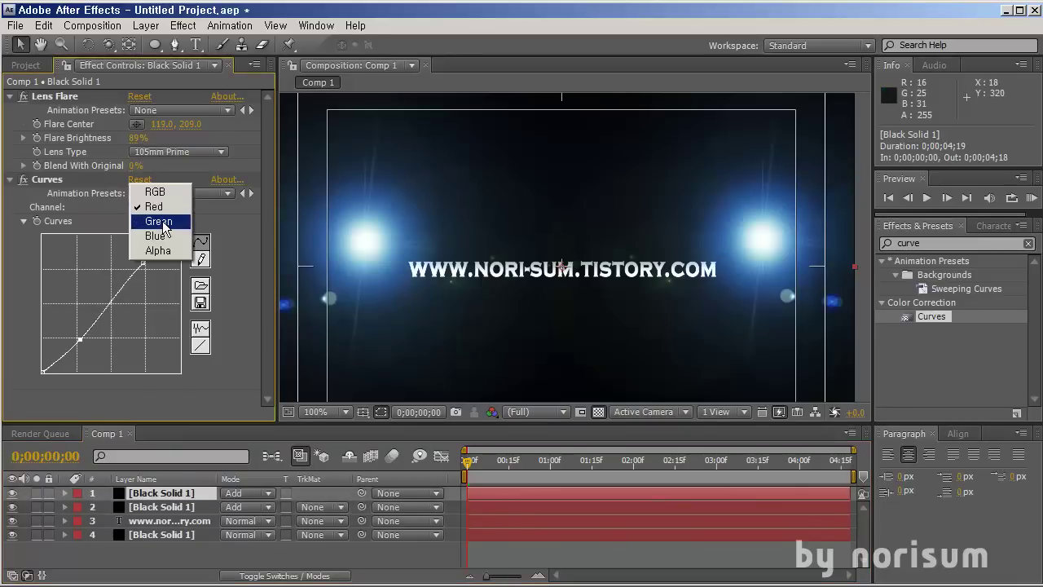
left_click(165, 224)
left_click(159, 207)
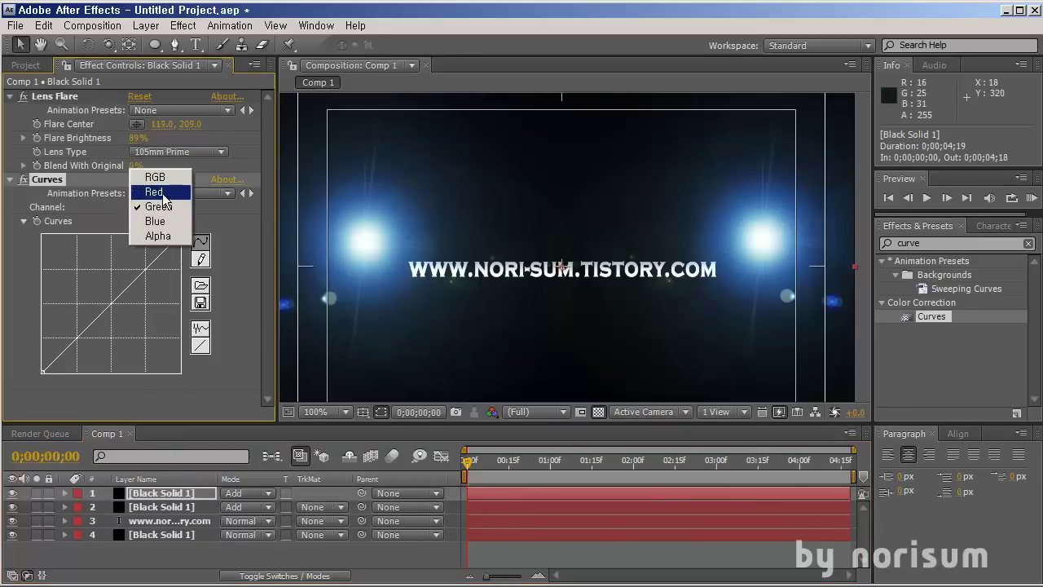
left_click(163, 194)
left_click_drag(114, 306, 103, 298)
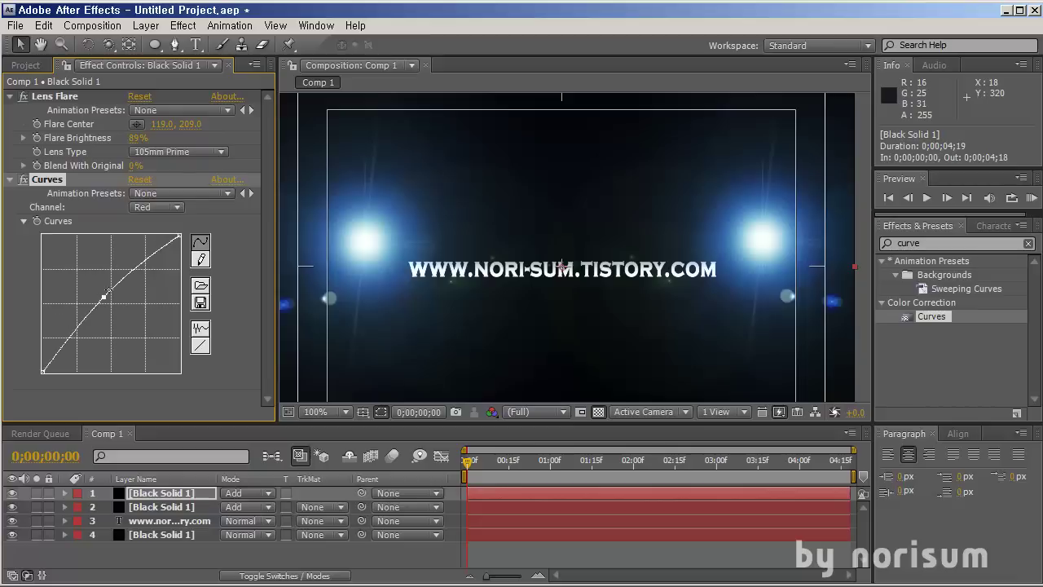
- Pull the middle of the Blue channel curve slightly below the diagonal on the top Lens Flare solid
left_click(178, 208)
left_click(180, 236)
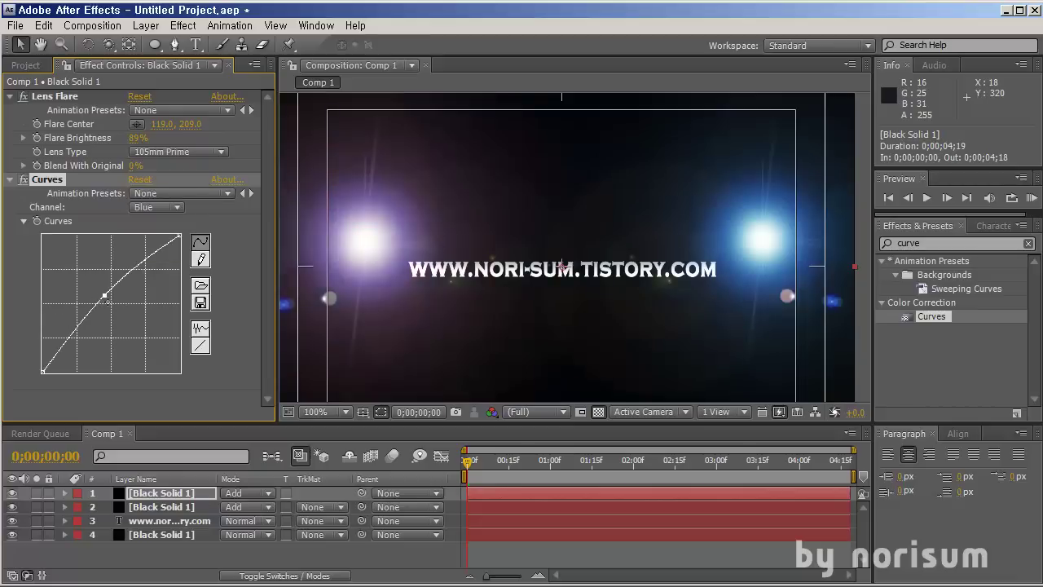
left_click_drag(106, 295, 116, 308)
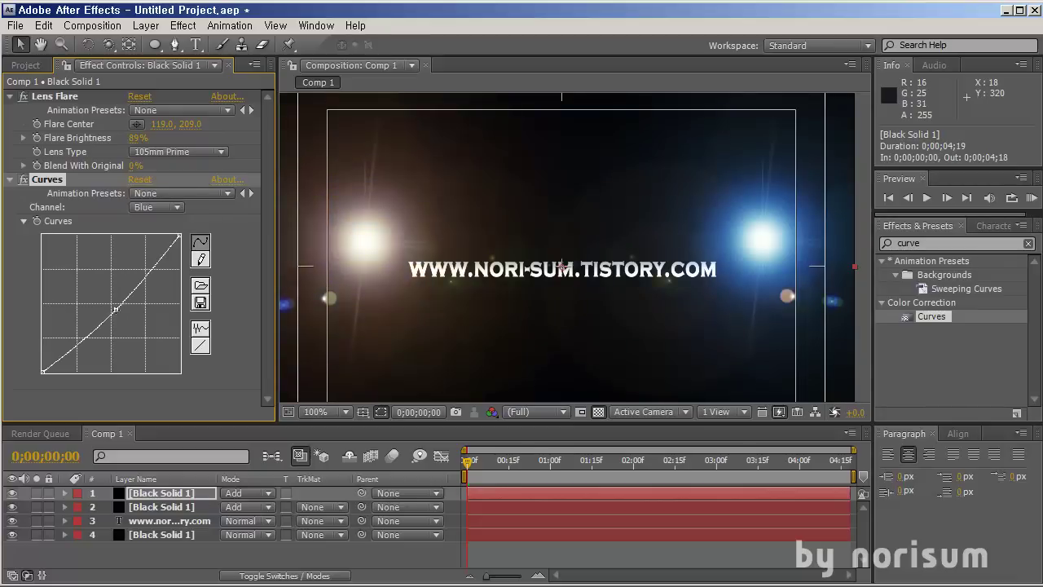
- Raise the middle point of the top Lens Flare solid's Red channel curve a little further
left_click(141, 214)
left_click(147, 193)
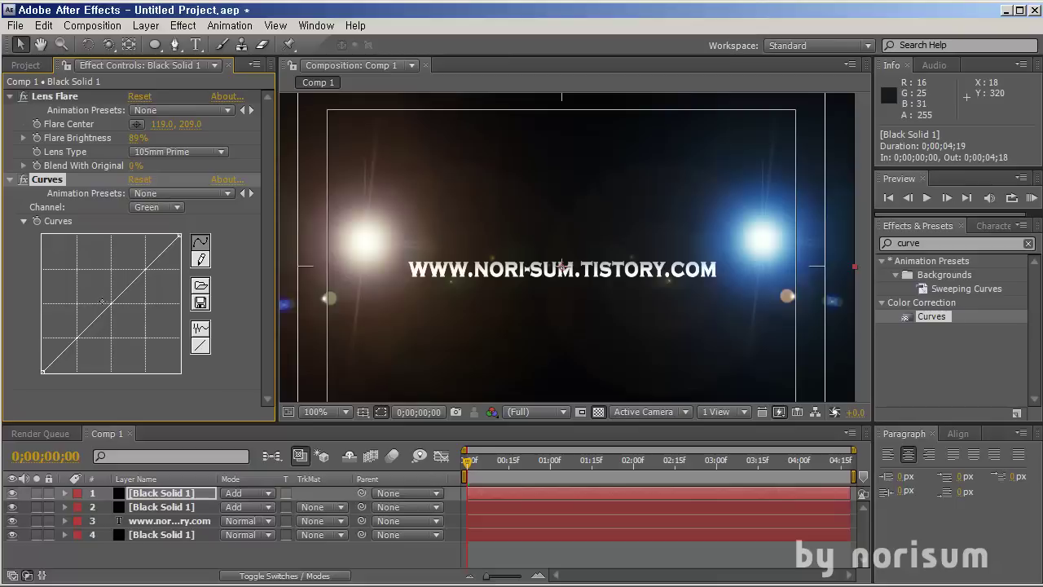
left_click_drag(111, 303, 103, 291)
left_click(179, 209)
left_click(148, 194)
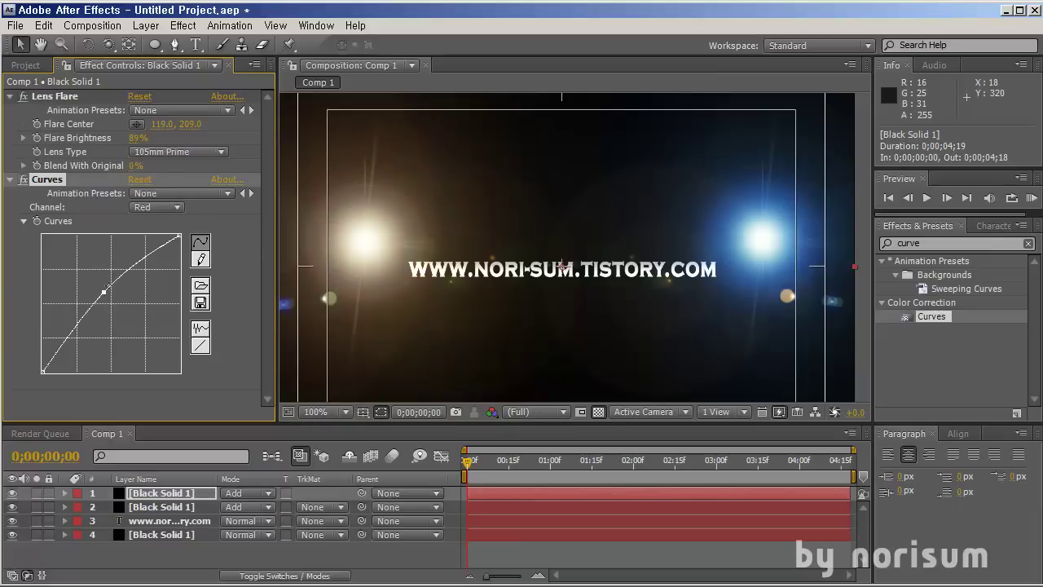
- Move the top solid's flare center horizontally to 149, 209, closer to the start of the title
scroll(551, 260, "down", 1)
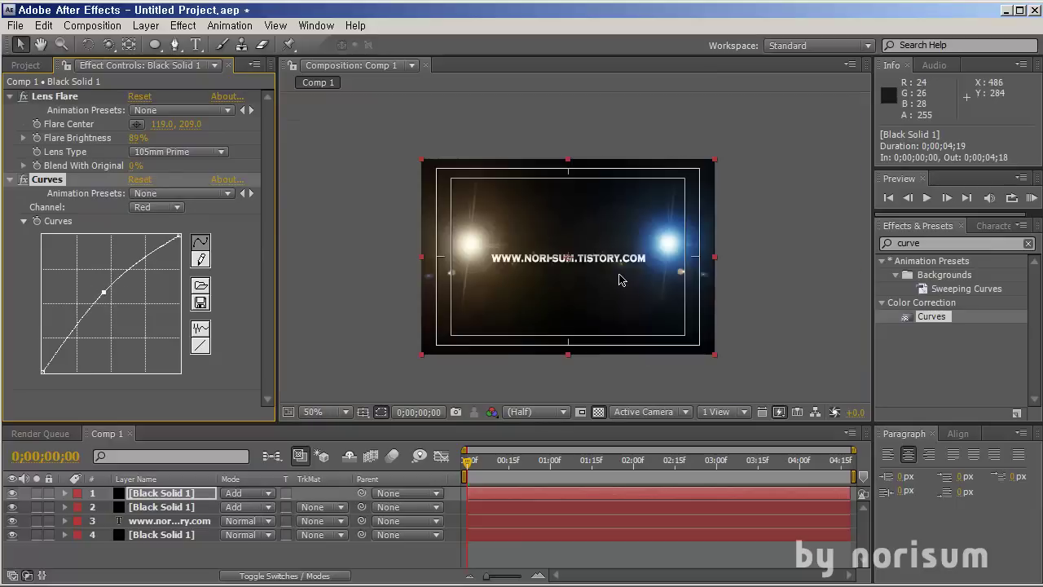
scroll(619, 280, "up", 1)
left_click_drag(159, 124, 187, 125)
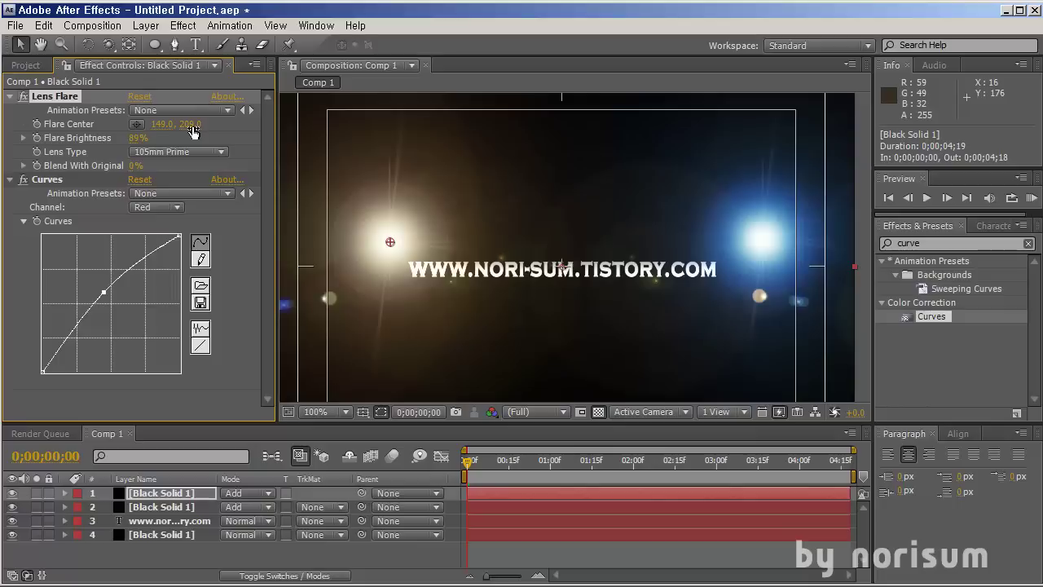
- Lower the blue flare on the second solid by setting its flare center to 607, 272
left_click(162, 511)
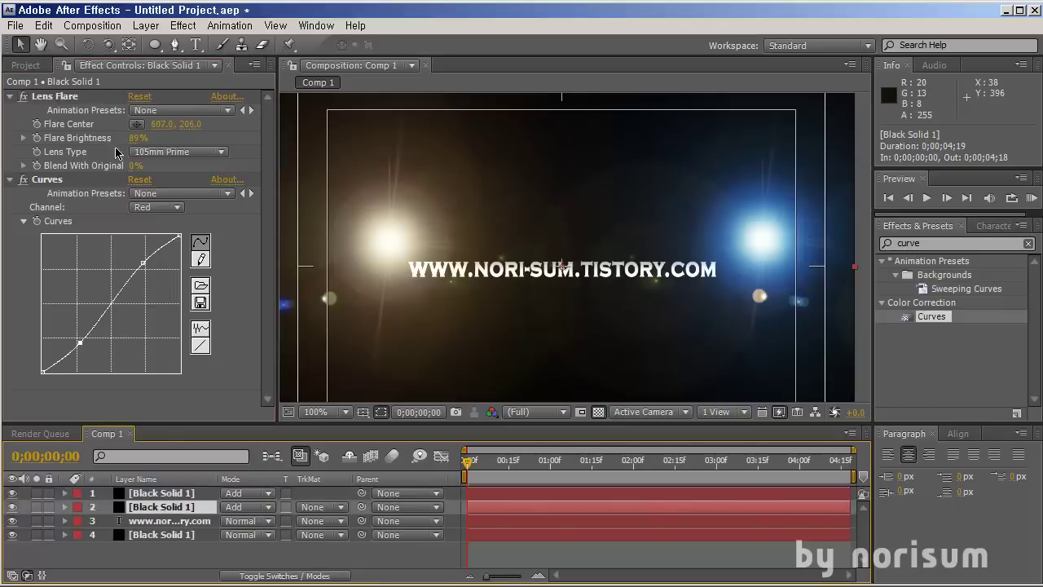
left_click_drag(190, 125, 240, 136)
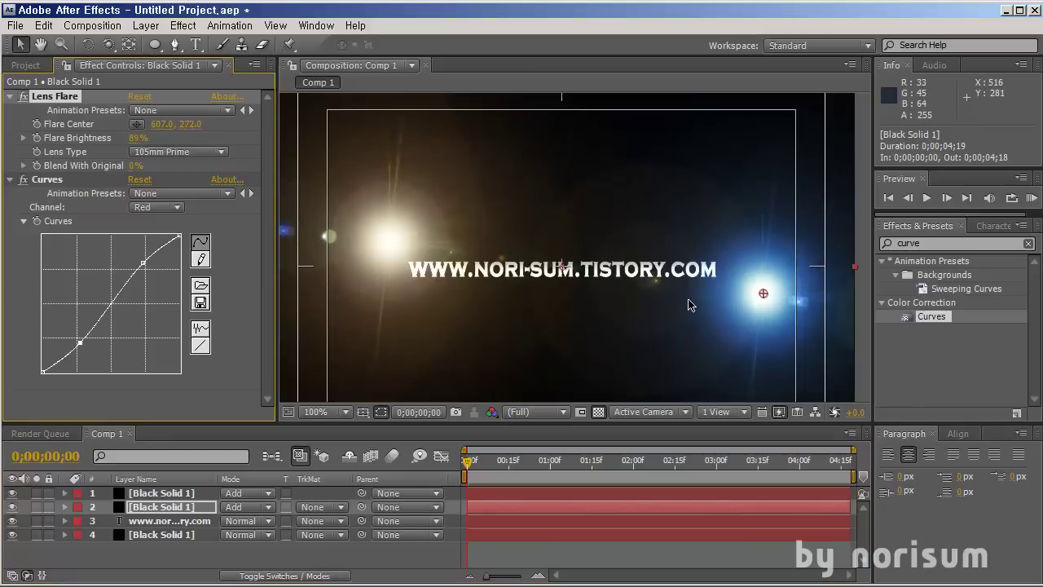
key("comma")
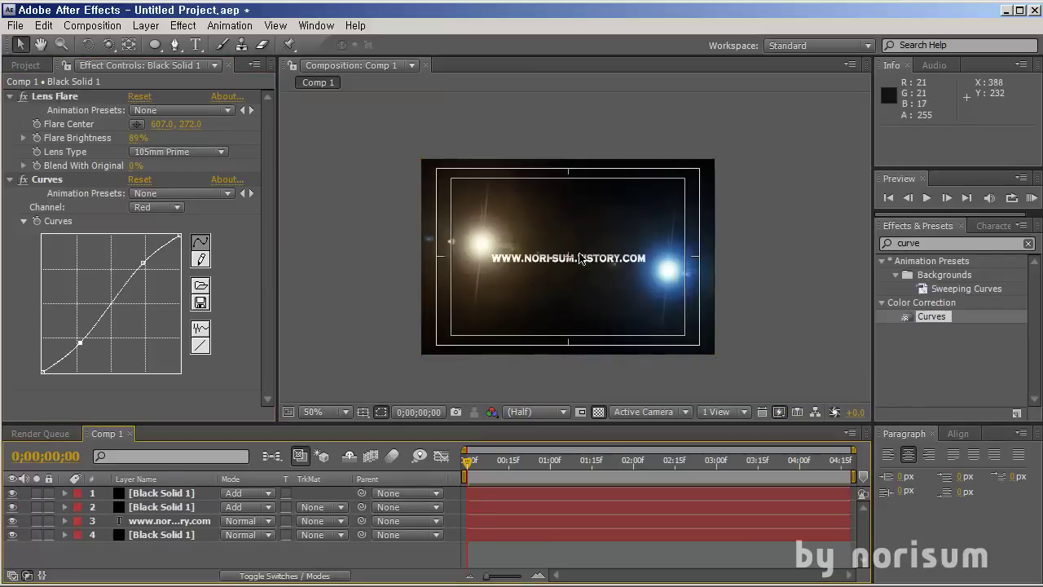
key("period")
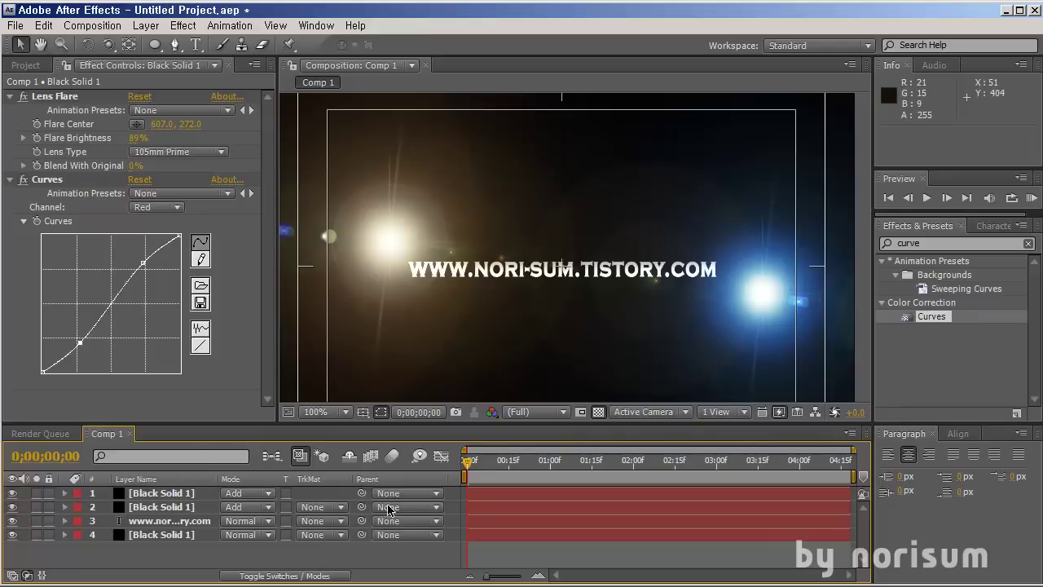
left_click(179, 493)
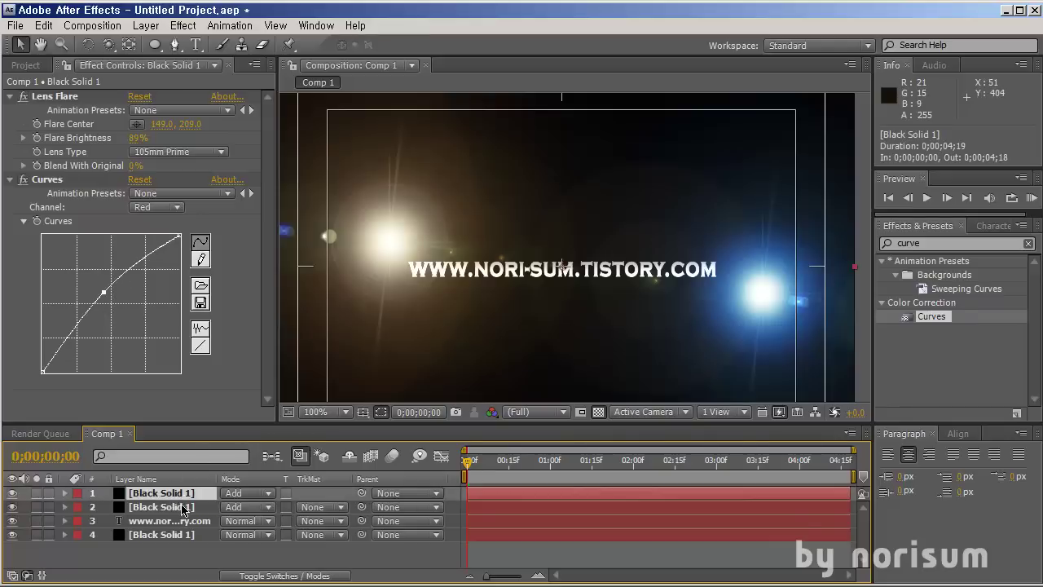
left_click(183, 508, "shift")
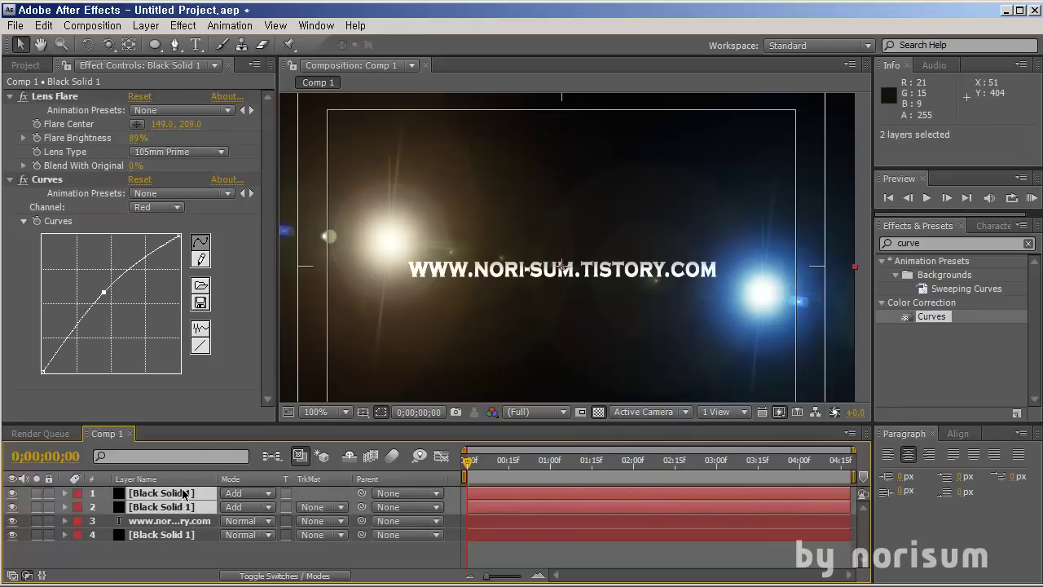
left_click(150, 547)
left_click(163, 510)
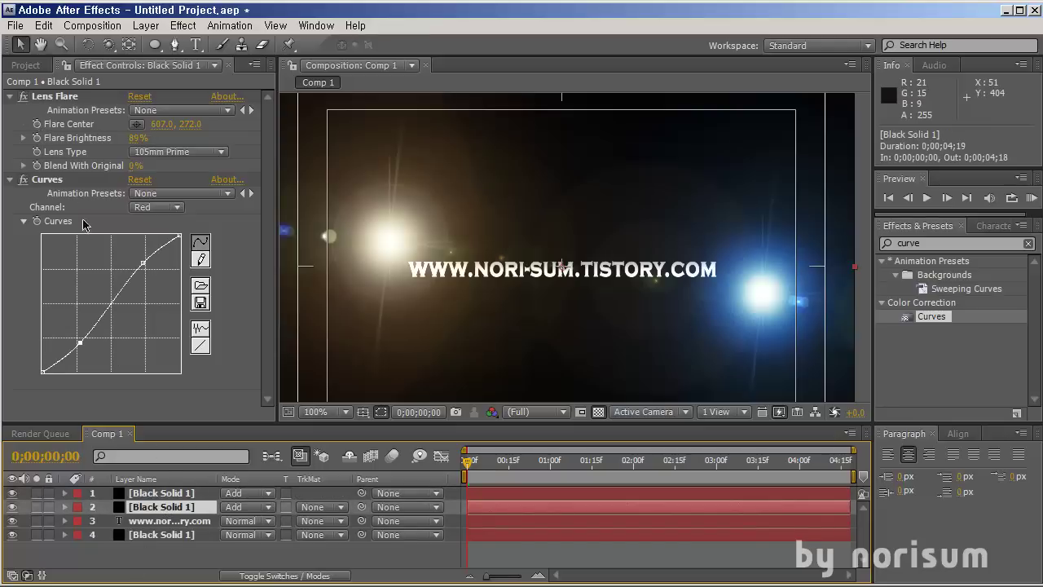
key("e")
key("e")
key("e")
key("e")
key("ctrl+Up")
key("e")
key("e")
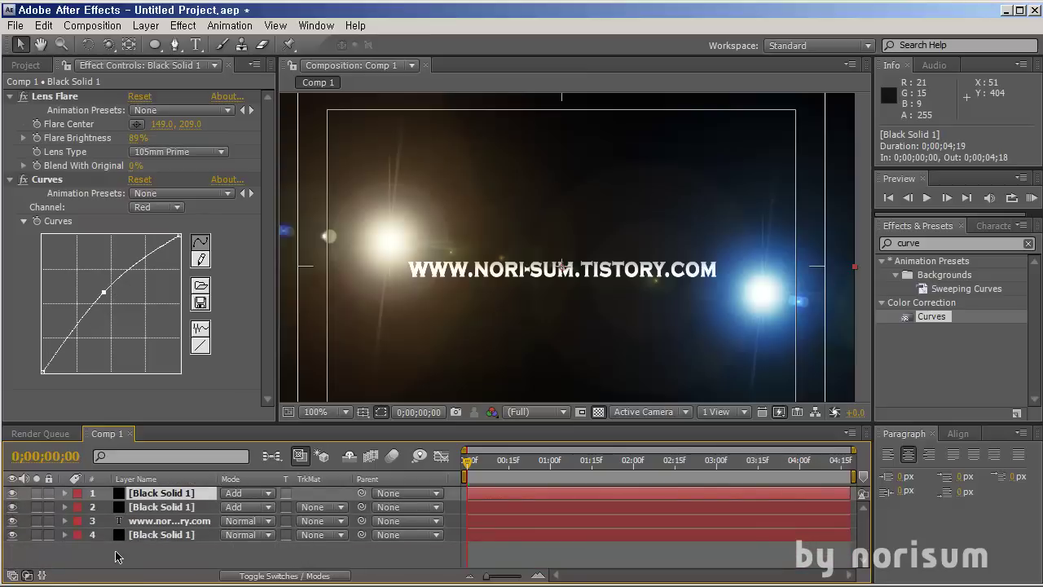
left_click(118, 555)
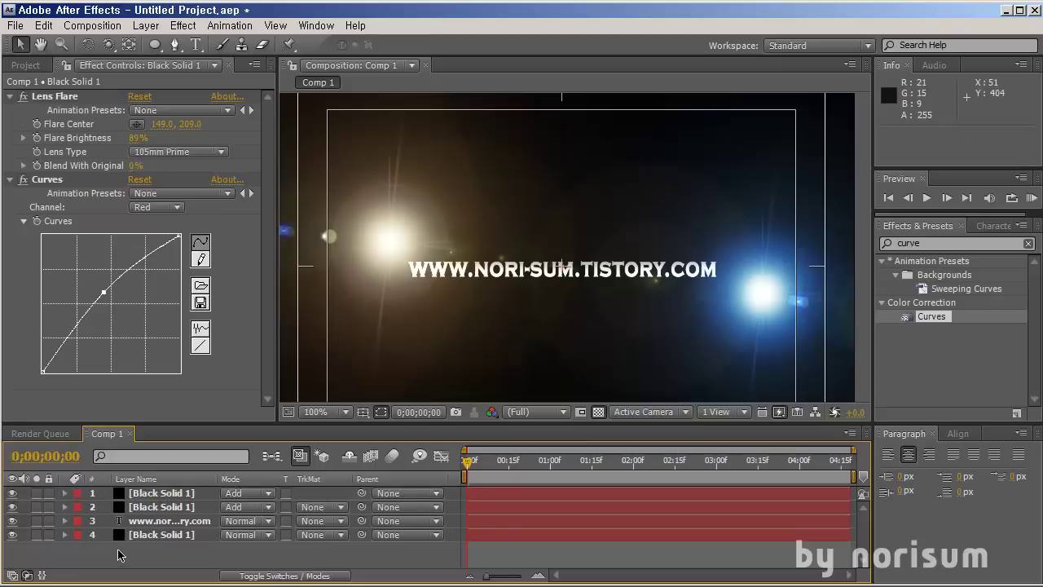
- Turn on Flare Brightness keyframing at 0;00;00;00 for the Lens Flare effect on both flare solids
left_click(140, 507)
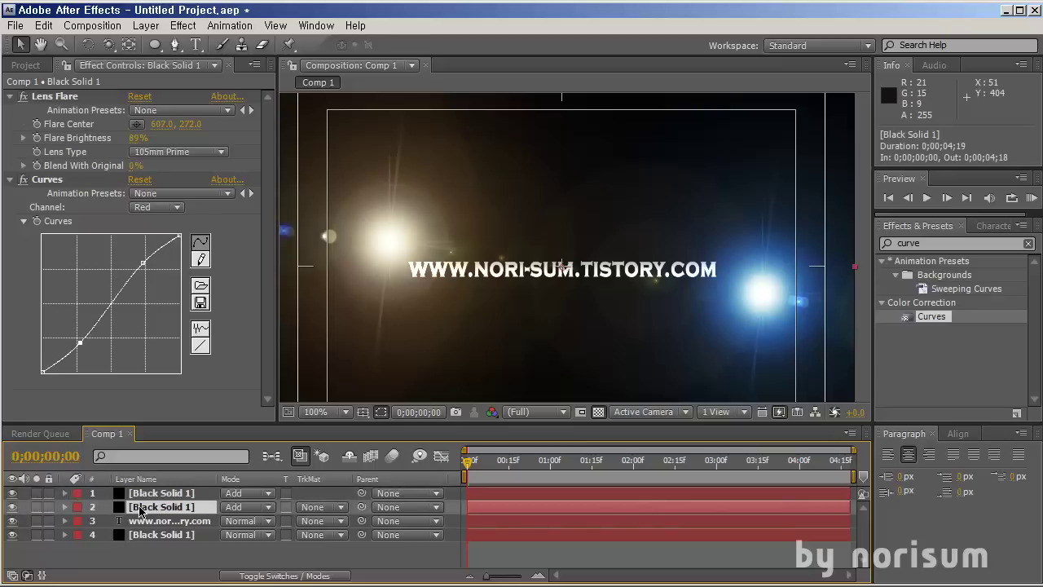
key("e")
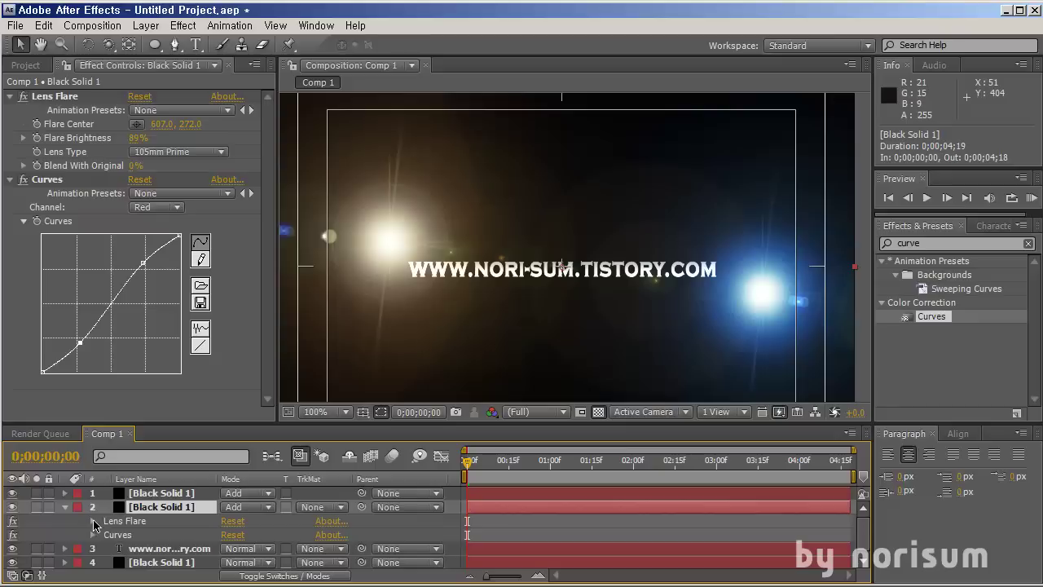
left_click(94, 522)
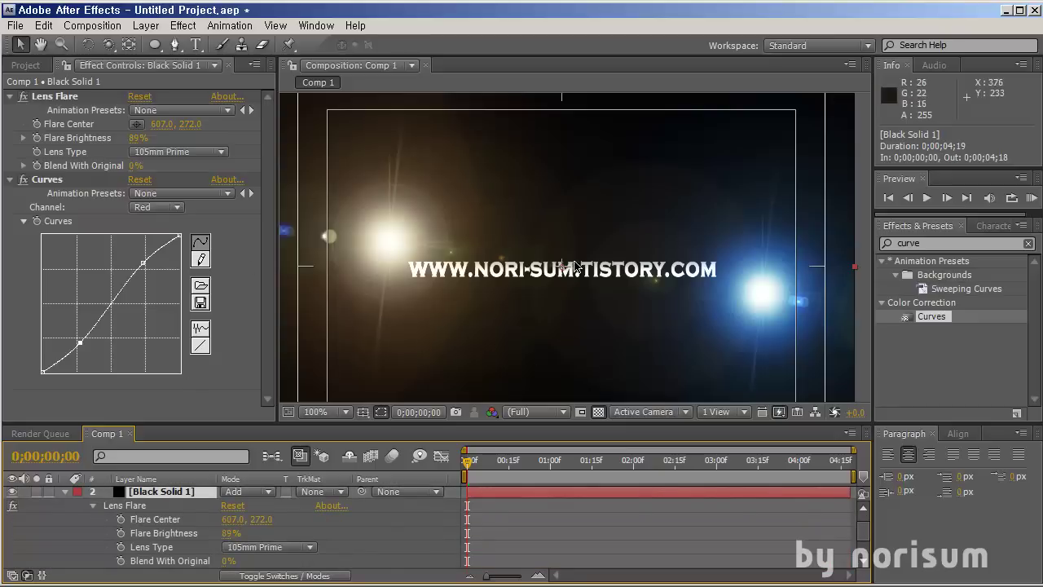
left_click(121, 534)
scroll(280, 535, "up", 1)
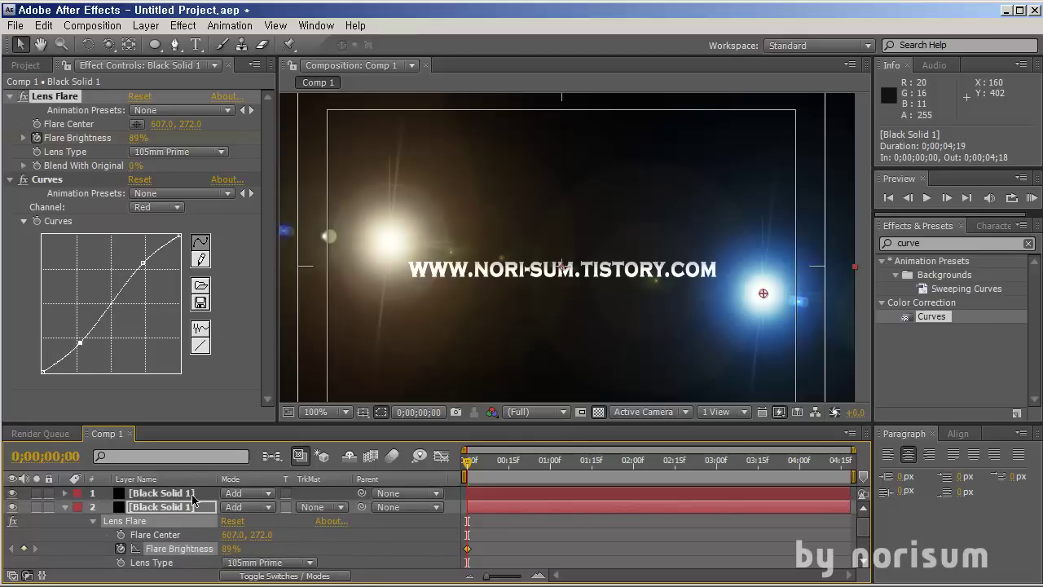
left_click(192, 494)
left_click(37, 139)
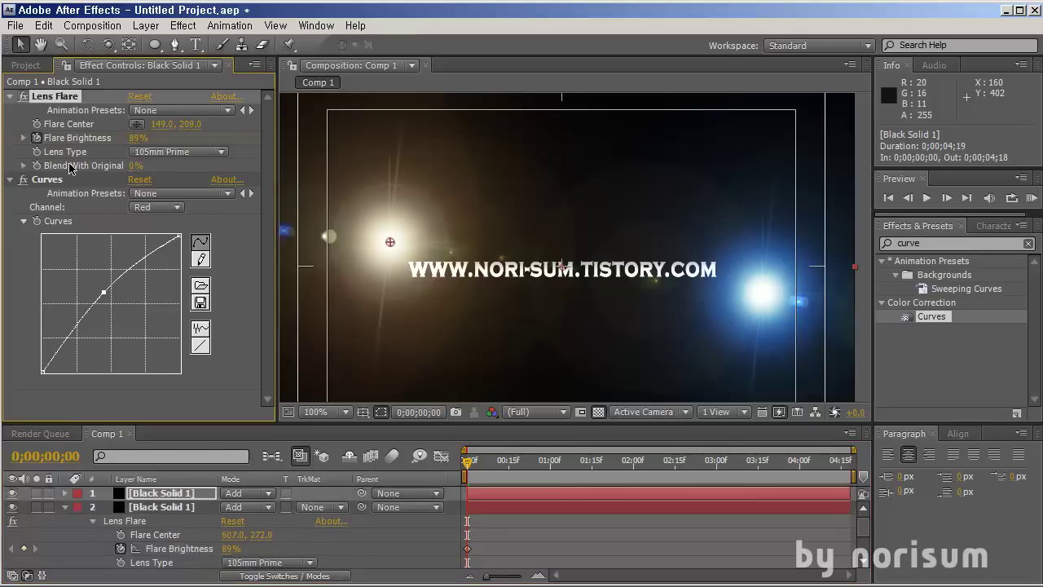
- Reveal only the keyframed Flare Brightness property under both Lens Flare solids in the timeline
left_click(66, 508)
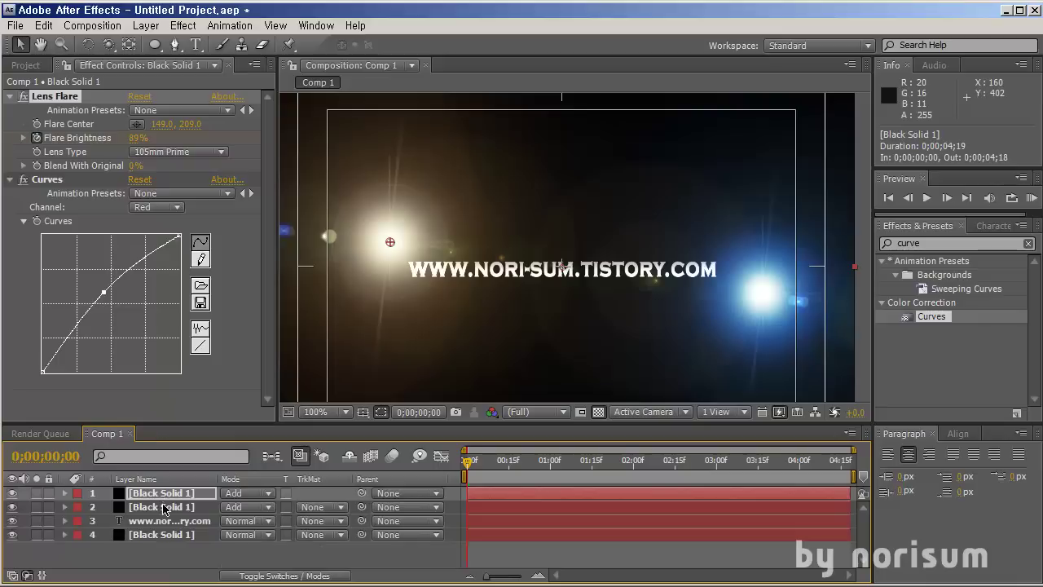
key("u")
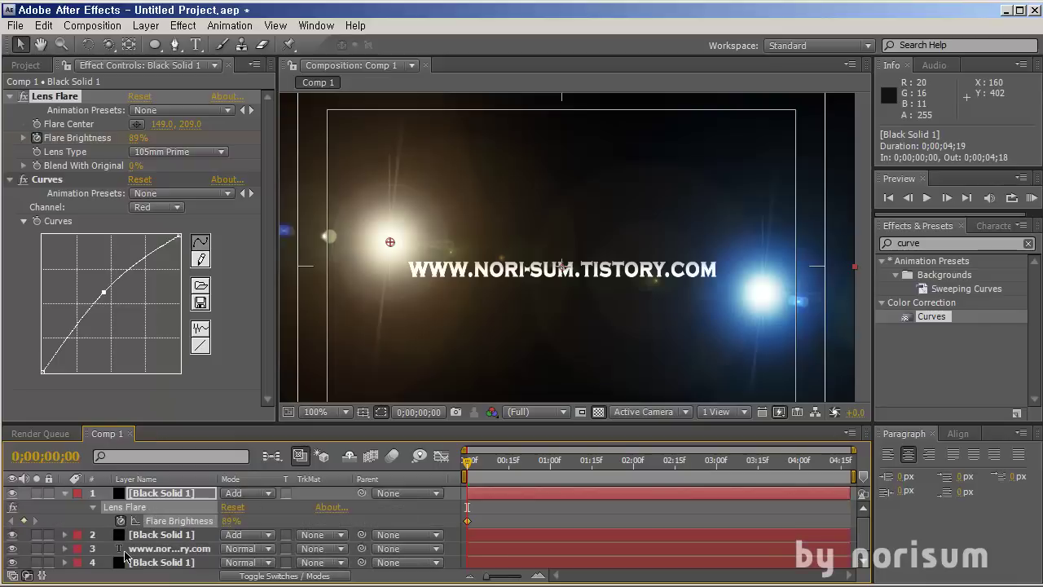
left_click(156, 536)
key("u")
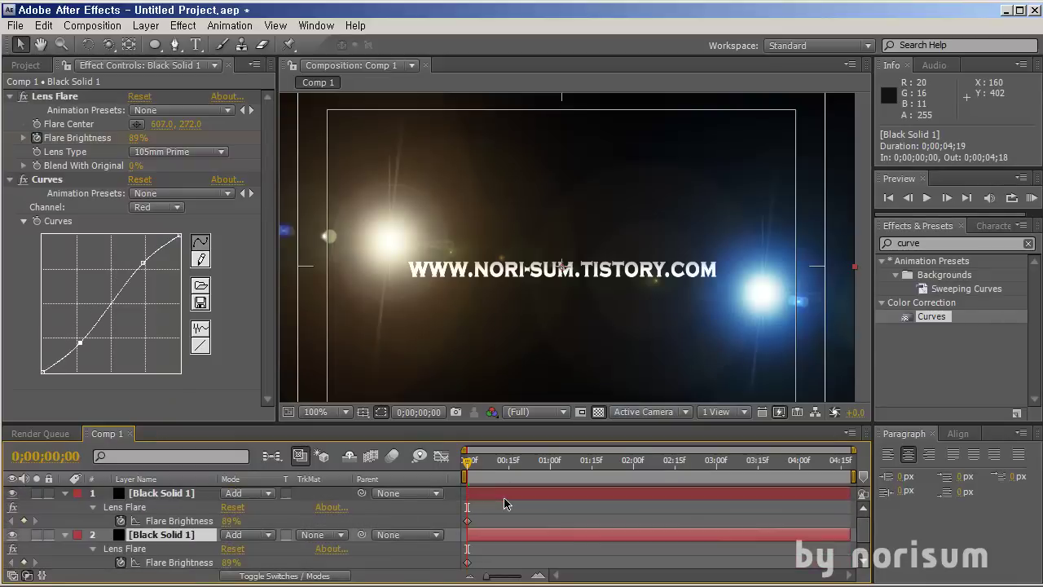
left_click(504, 508)
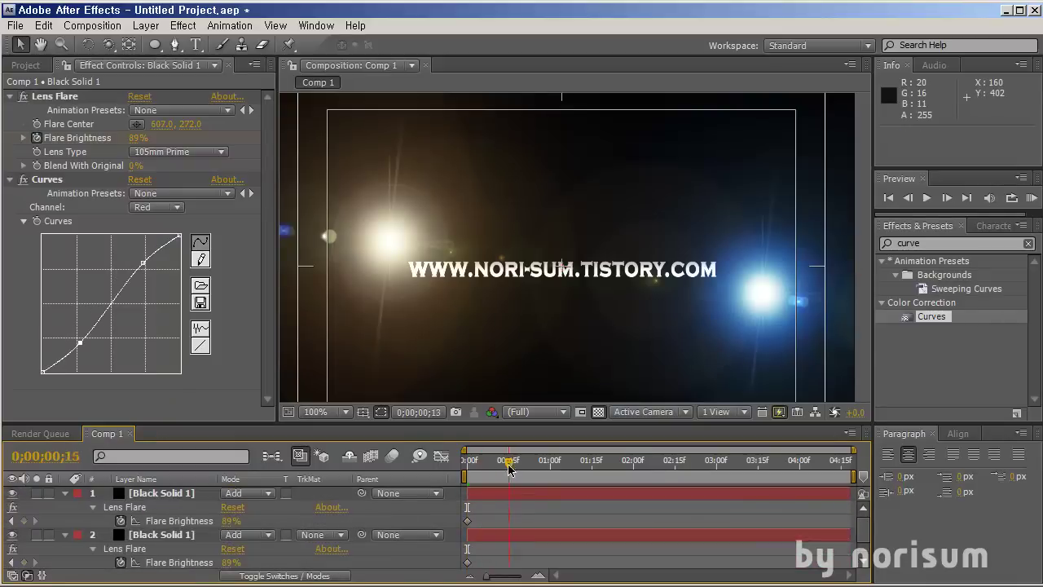
- Add a Flare Brightness keyframe at 0;00;01;00 to both Lens Flare solids
left_click_drag(508, 467, 550, 468)
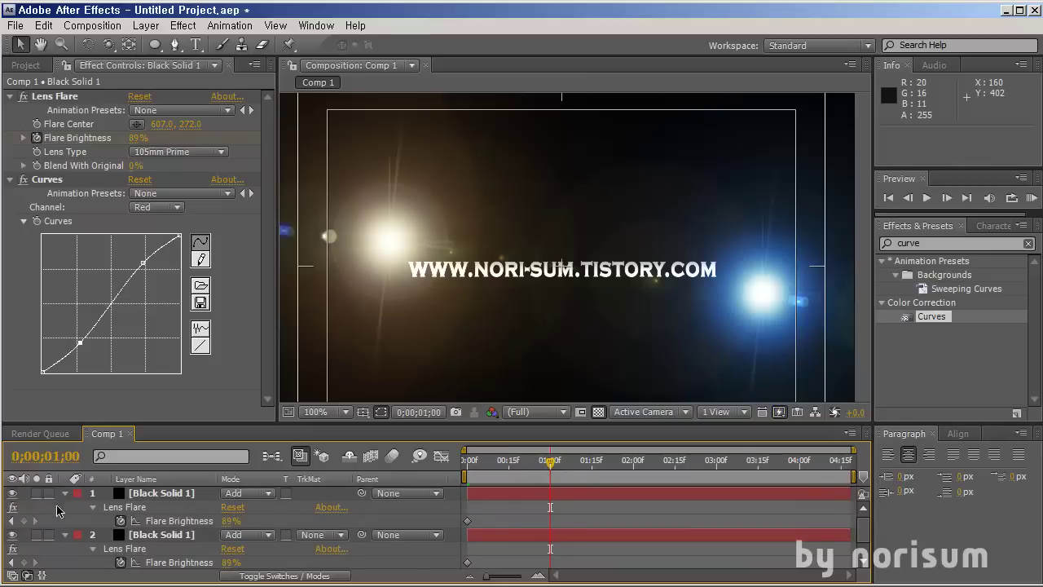
scroll(55, 516, "down", 2)
left_click(24, 492)
left_click(24, 533)
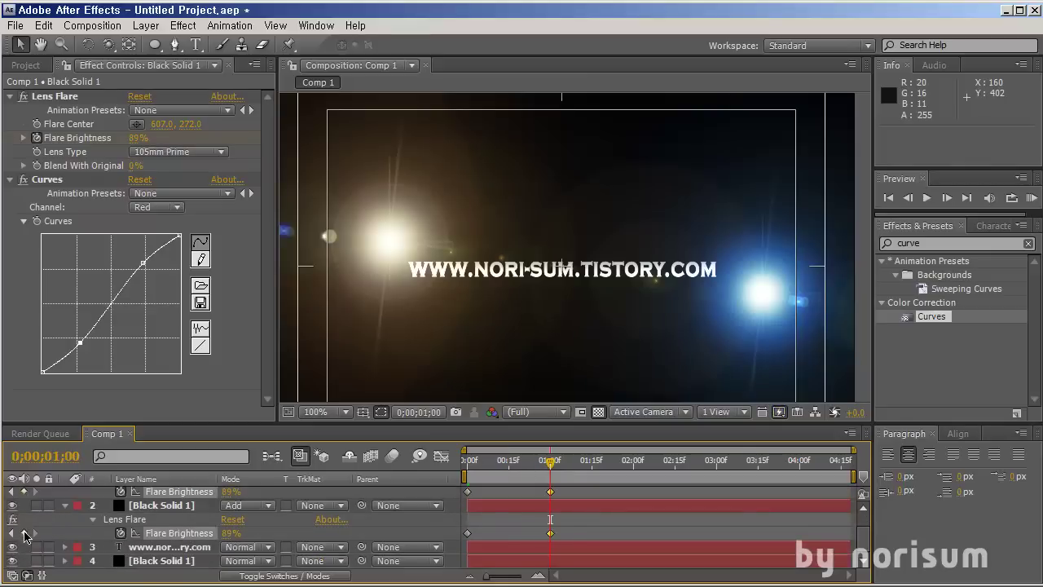
- Keyframe both solids' Flare Brightness at 0;00;00;10, raising the top one to 159% and increasing the second one as well
left_click(505, 461)
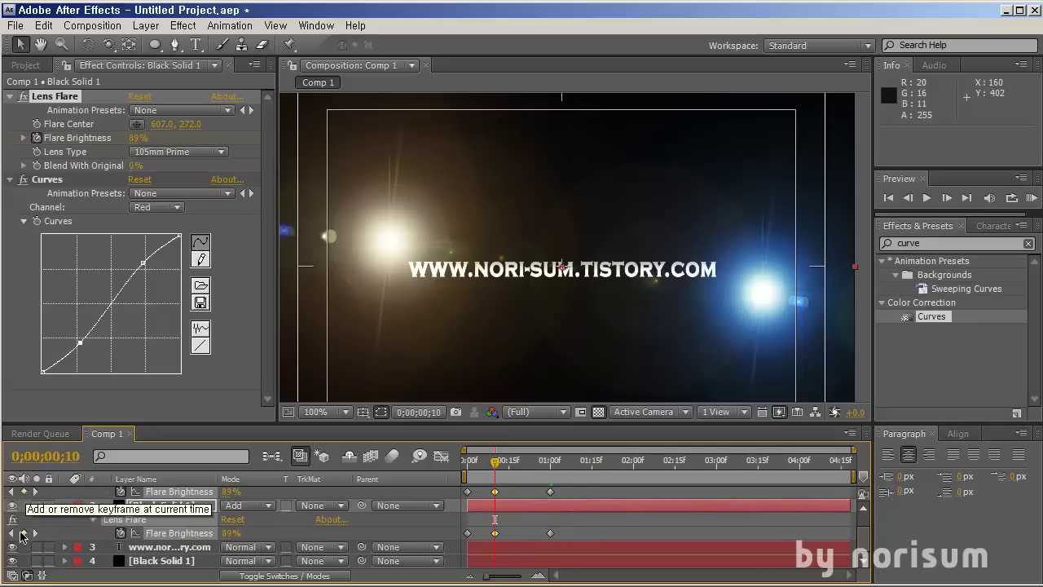
left_click_drag(243, 493, 281, 489)
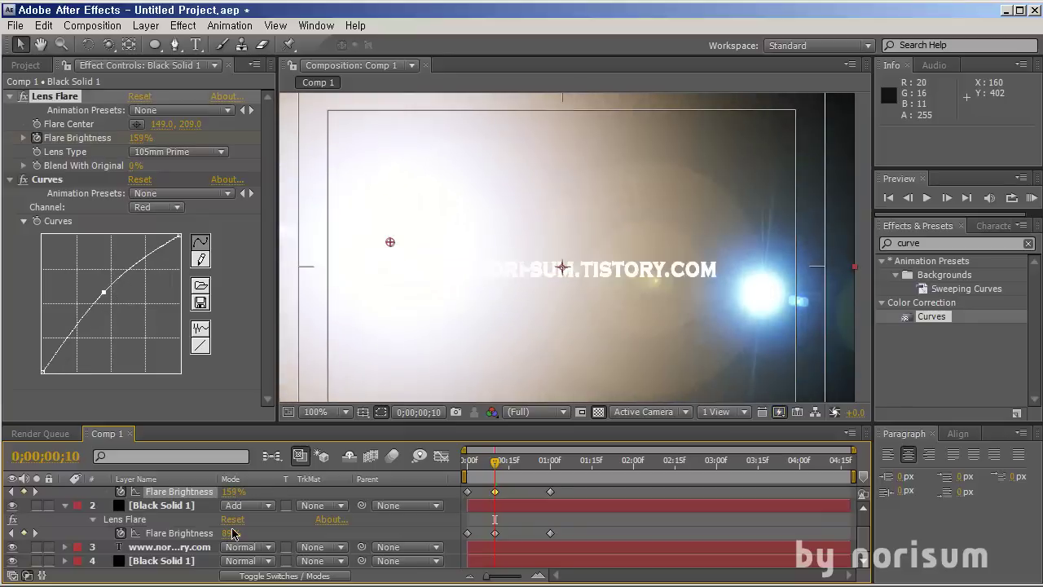
left_click_drag(229, 540, 287, 533)
- Set Flare Brightness to 0% at 0;00;00;00 for the Lens Flare on both flare solids
left_click_drag(495, 462, 445, 464)
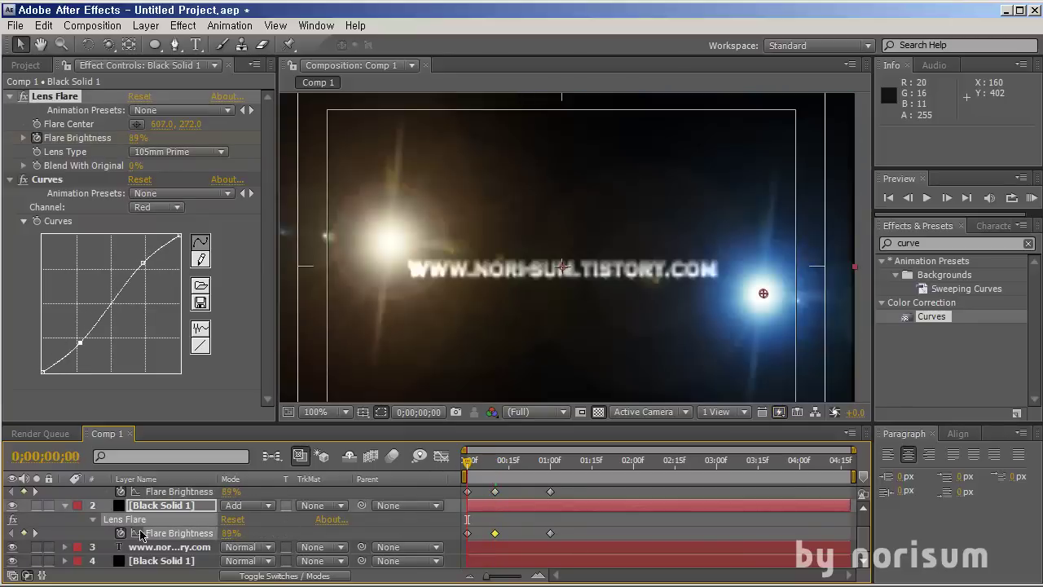
left_click(222, 493)
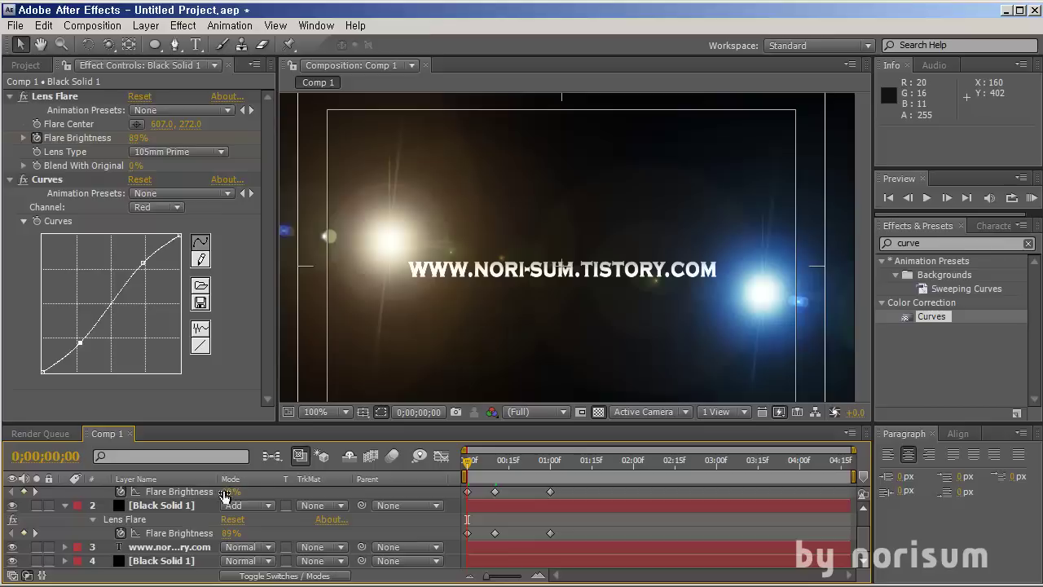
left_click_drag(224, 495, 155, 494)
left_click_drag(228, 537, 163, 537)
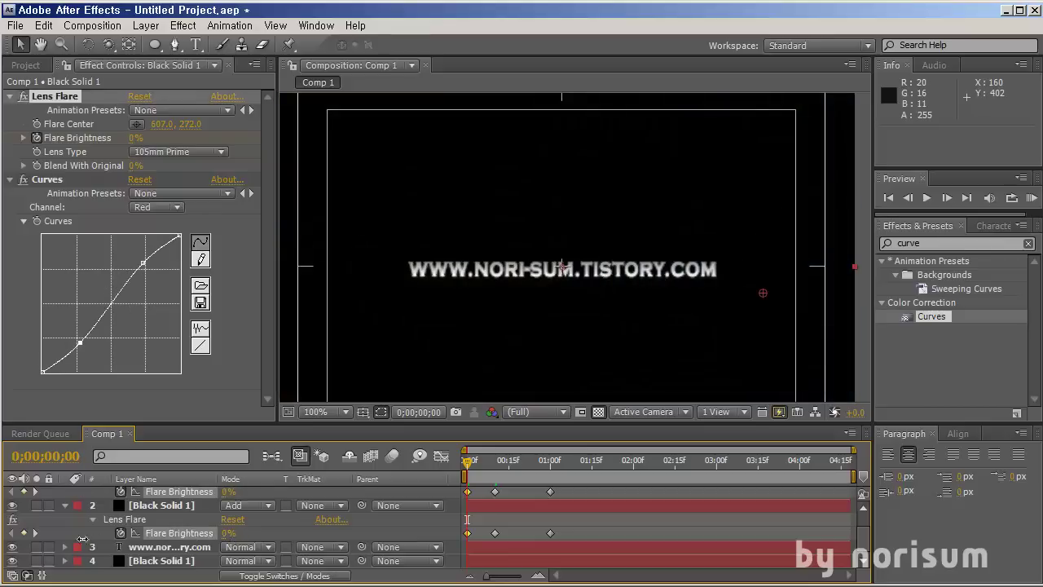
- Copy each flare solid's Flare Brightness keyframe from 0;00;00;10 to 0;00;00;20
left_click_drag(467, 461, 523, 476)
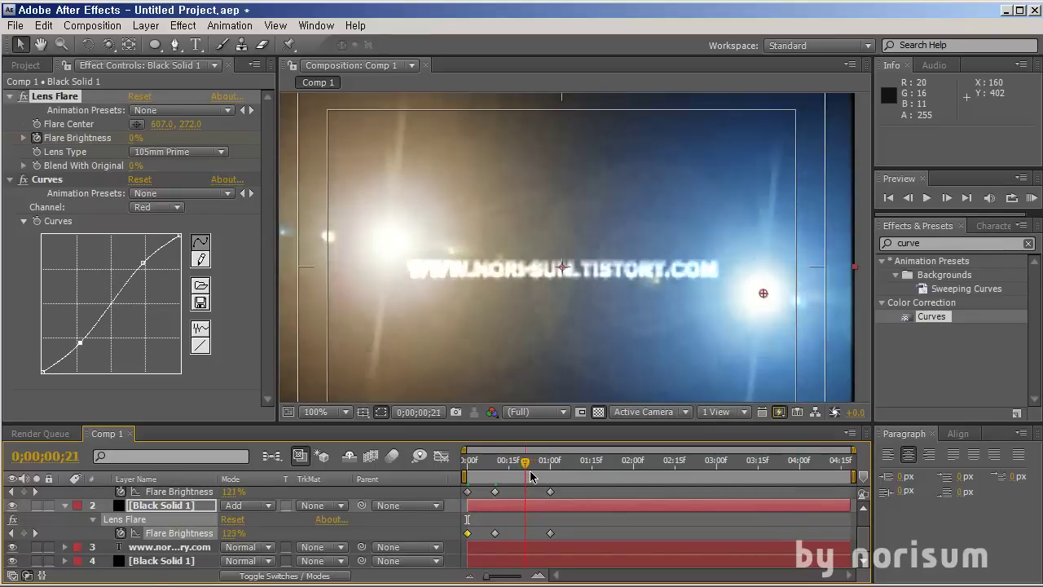
left_click(495, 492)
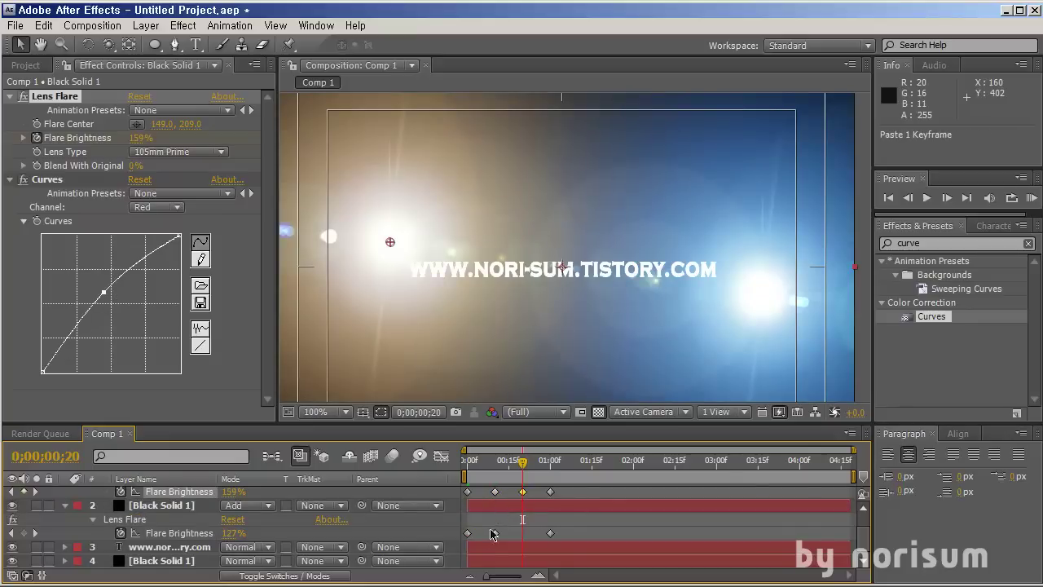
key("ctrl+c")
key("ctrl+v")
left_click(497, 533)
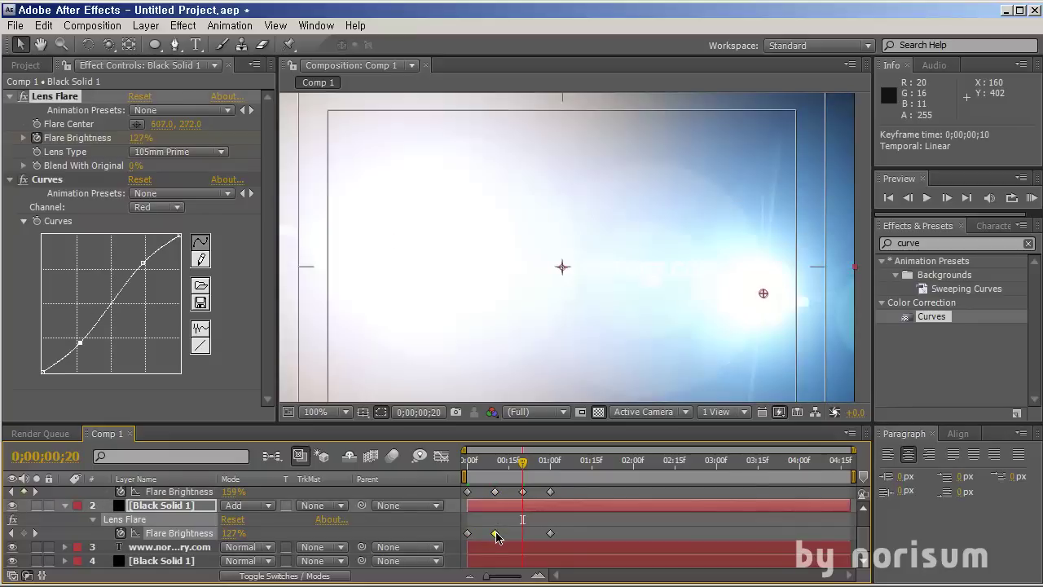
key("ctrl+v")
left_click(582, 516)
- End the work area at 0;00;02;00 and run a RAM preview of the flare animation
left_click_drag(575, 470, 636, 470)
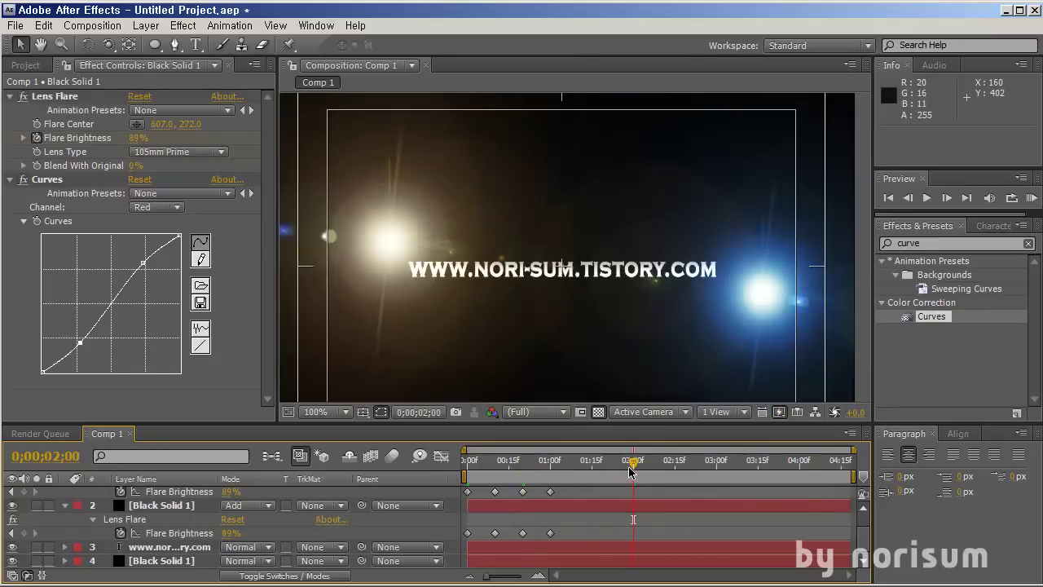
key("n")
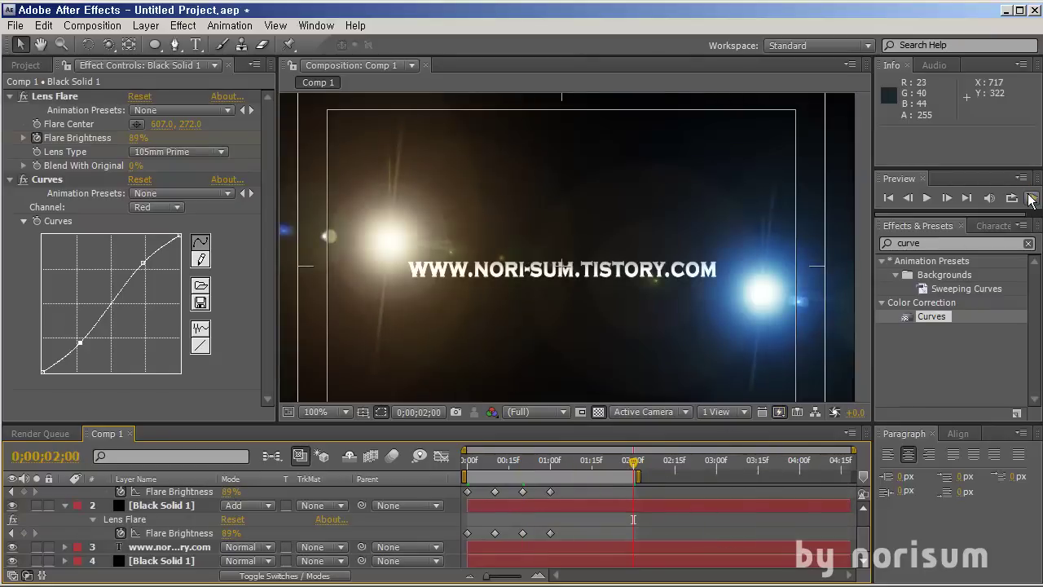
key("KP_0")
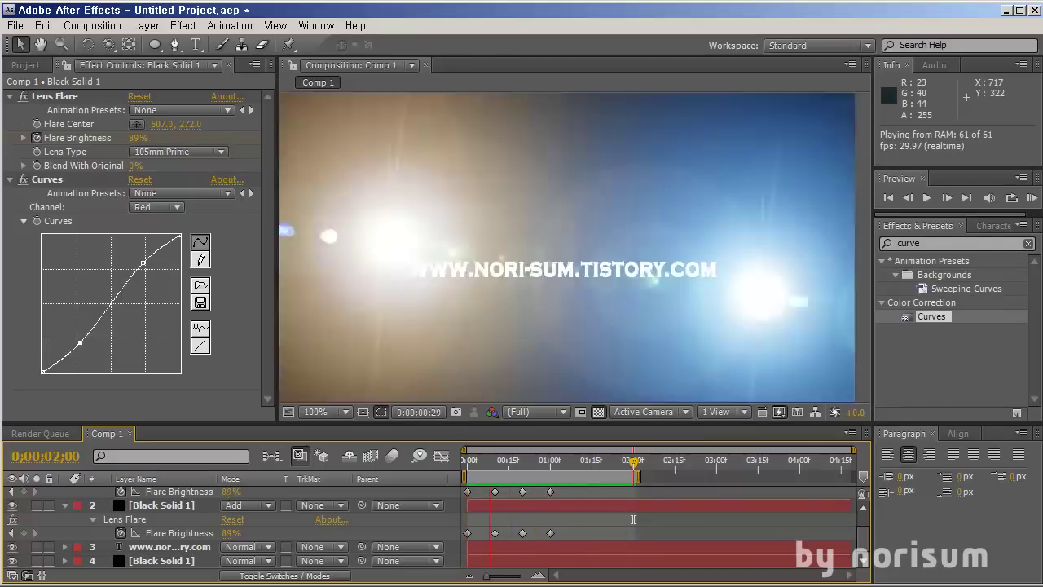
key("space")
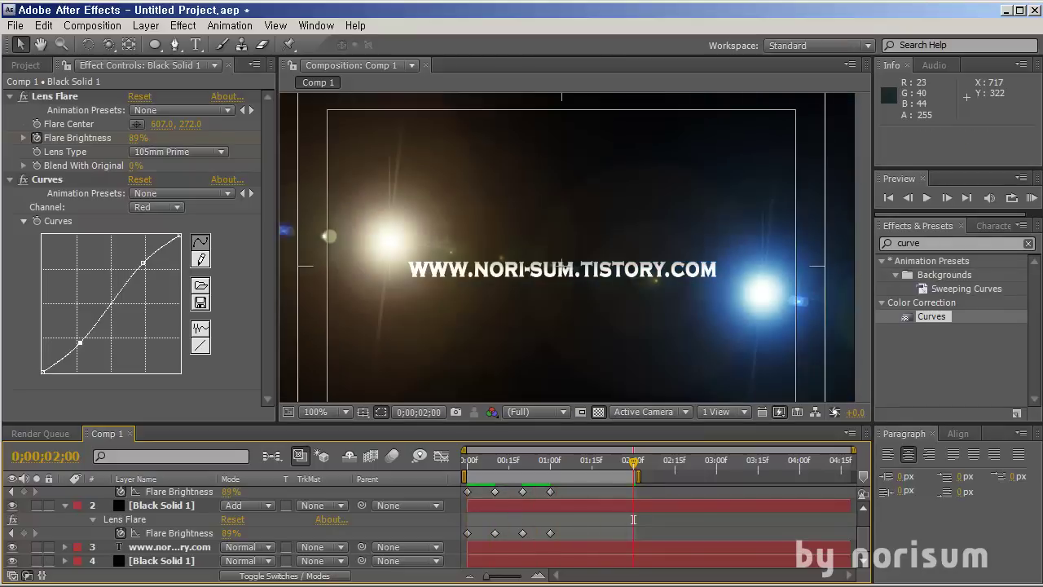
- Shift the website-address text layer so that it starts at 0;00;00;10
left_click_drag(522, 466, 494, 471)
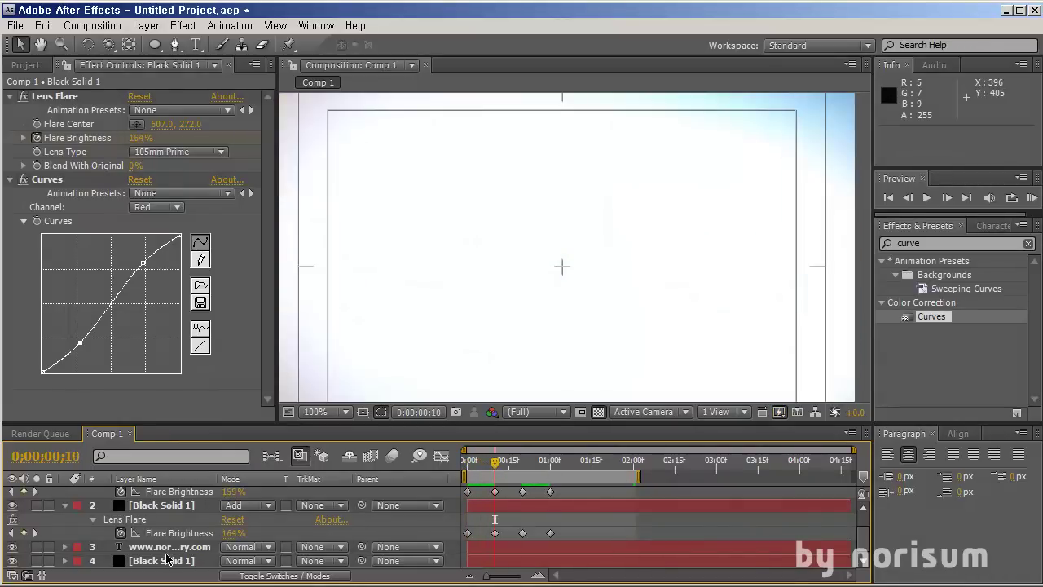
left_click(168, 549)
left_click_drag(490, 547, 519, 550)
left_click(611, 522)
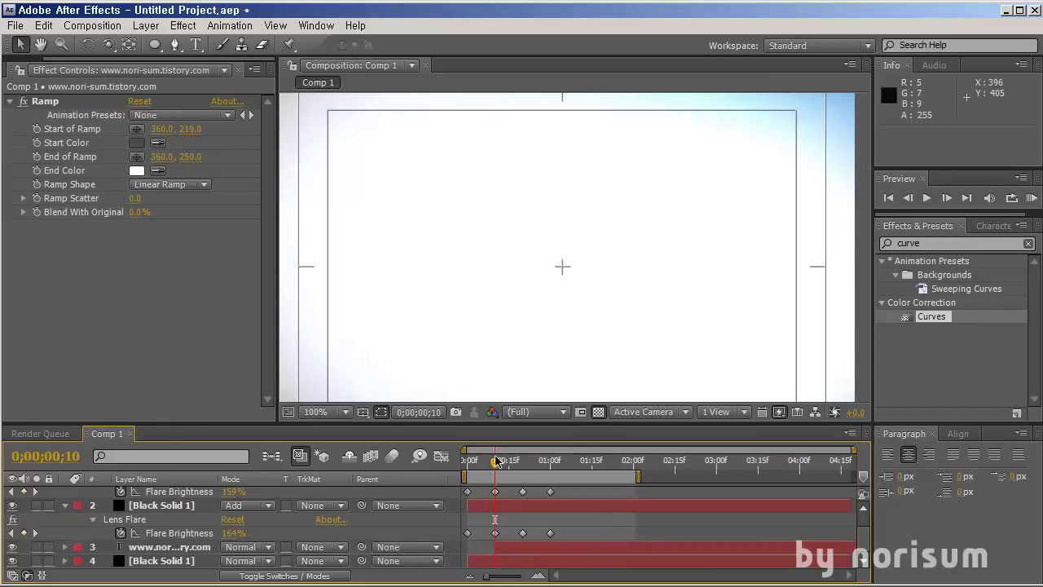
- Play and scrub the animation from 0;00;00;00 to examine how the title appears with the flare flashes
left_click_drag(494, 466, 466, 465)
key("space")
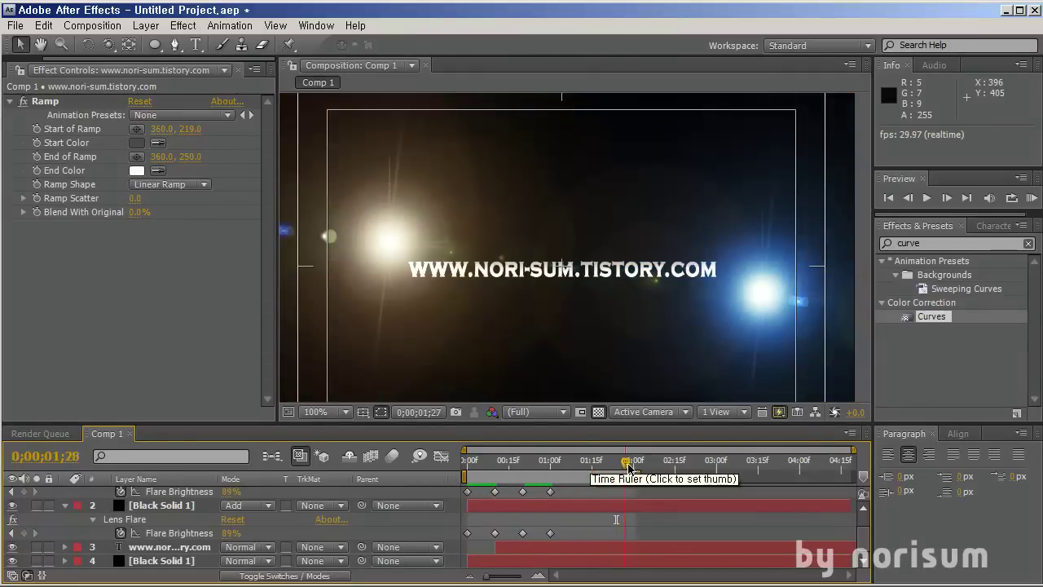
mouse_move(628, 467)
left_mouse_down()
mouse_move(658, 465)
mouse_move(637, 471)
left_mouse_up()
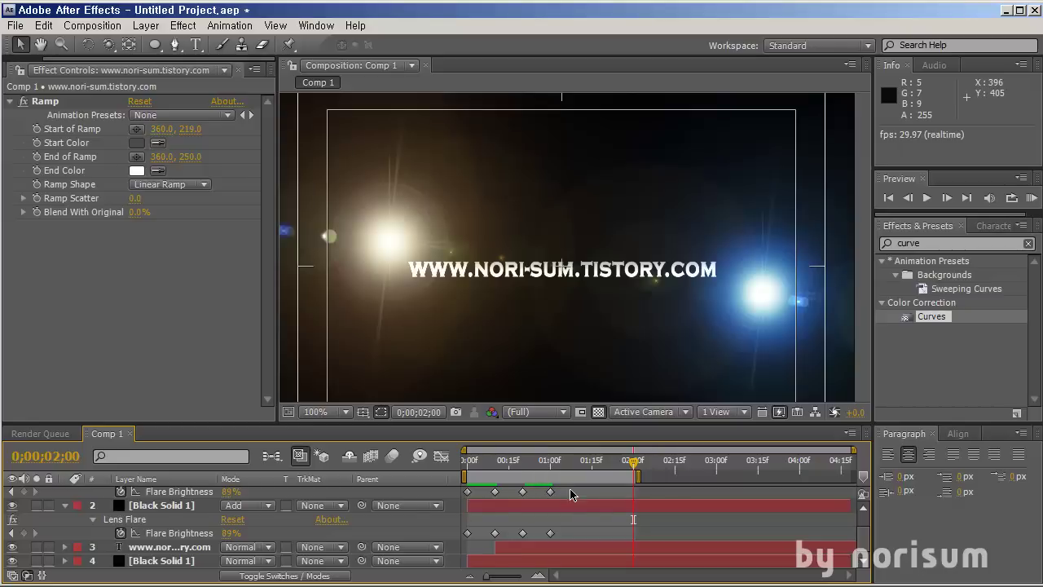
left_click_drag(473, 464, 620, 475)
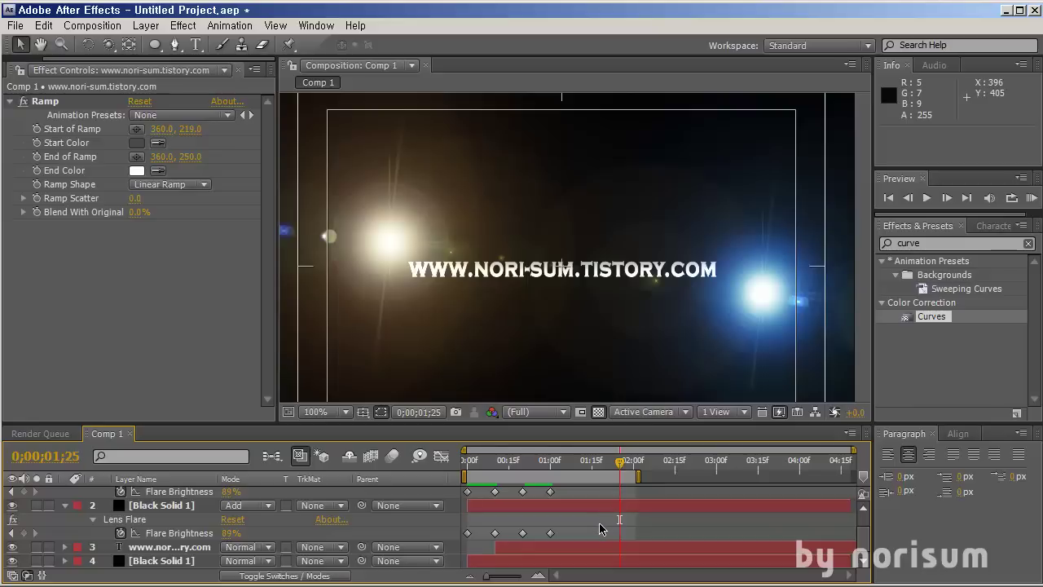
scroll(591, 522, "up", 1)
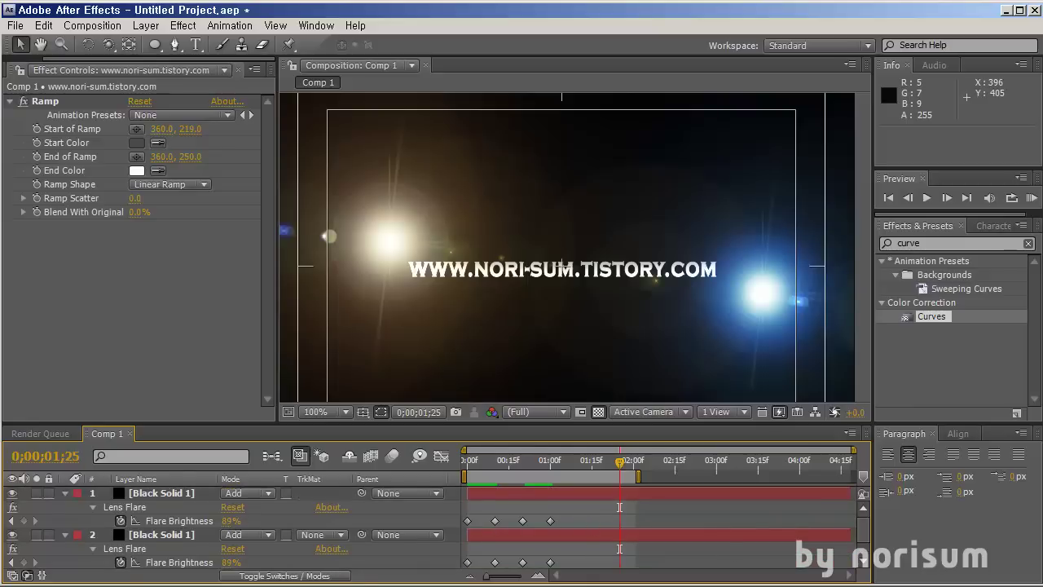
key("ctrl+y")
left_click(470, 13)
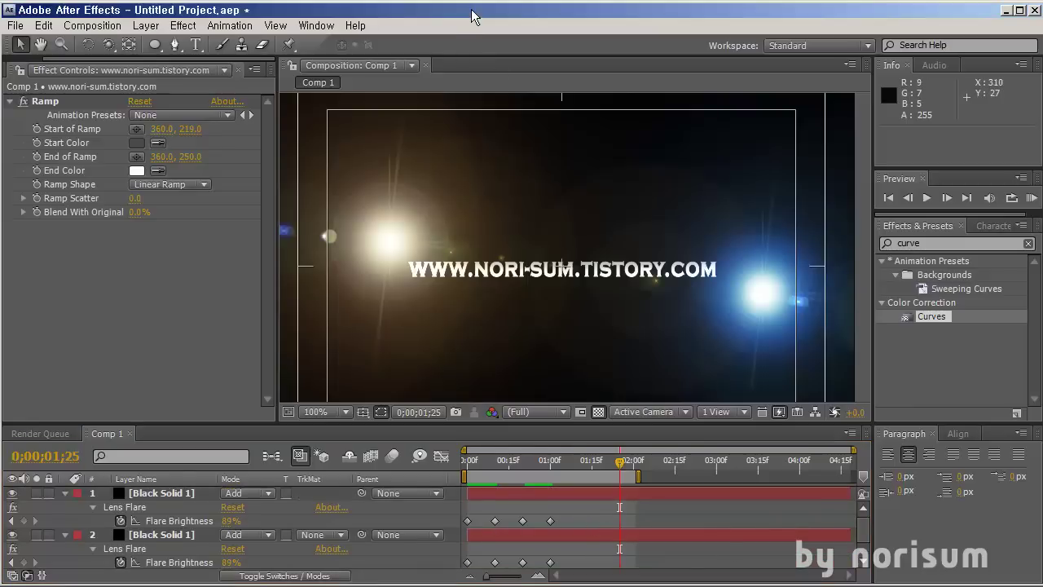
left_click_drag(609, 462, 455, 494)
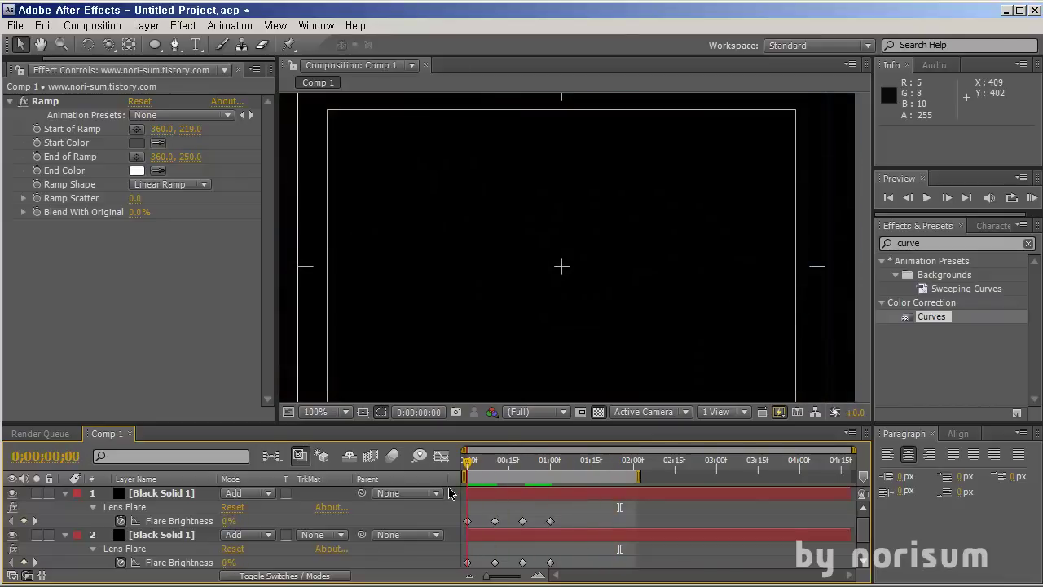
key("space")
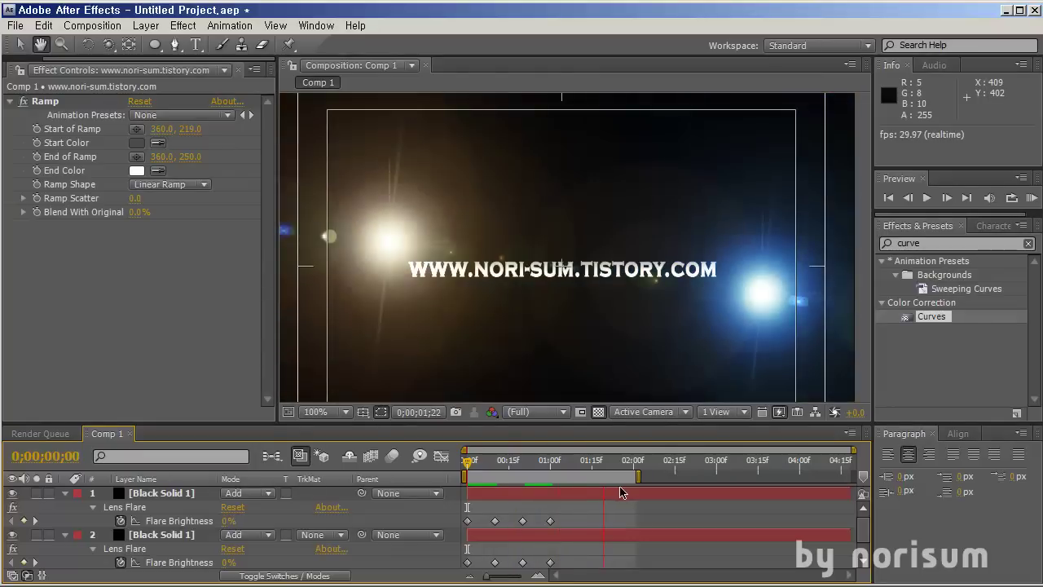
- Keyframe the blue flare's Flare Center at 0;00;00;00 and 0;00;01;00, using its current position for both
key("comma")
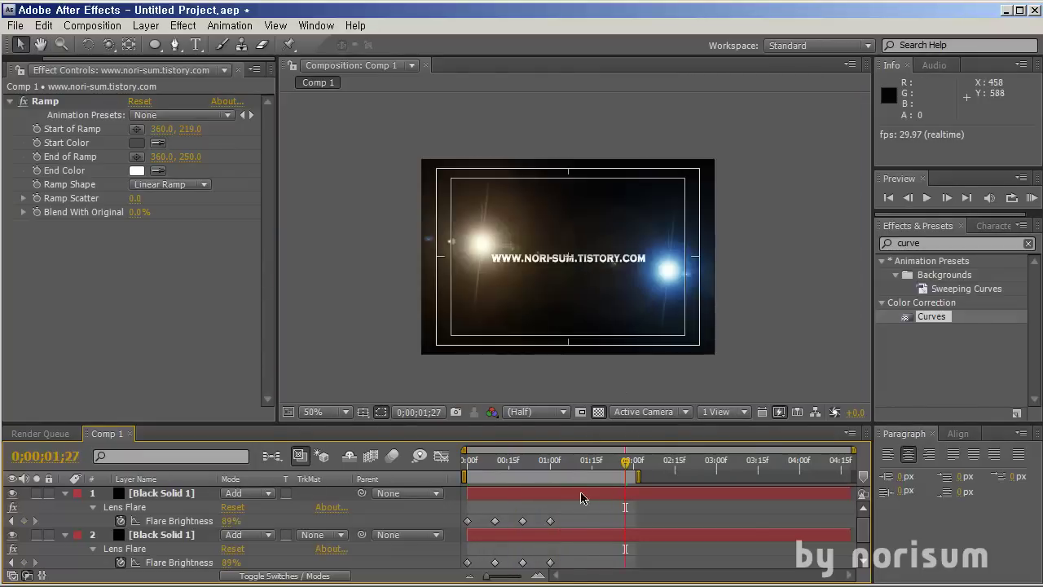
scroll(593, 522, "down", 2)
left_click_drag(486, 465, 448, 509)
left_click(157, 505)
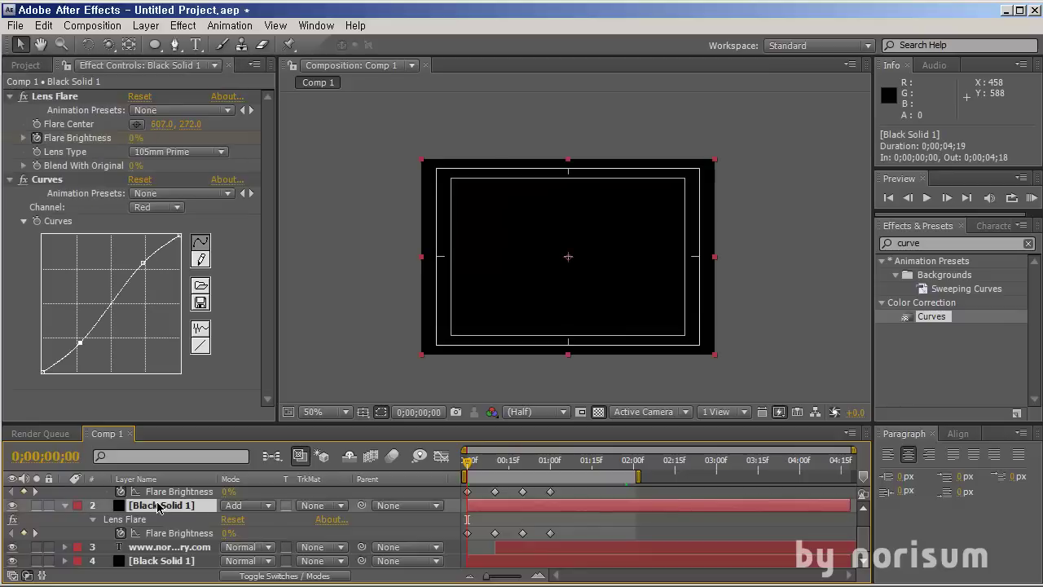
scroll(275, 527, "up", 2)
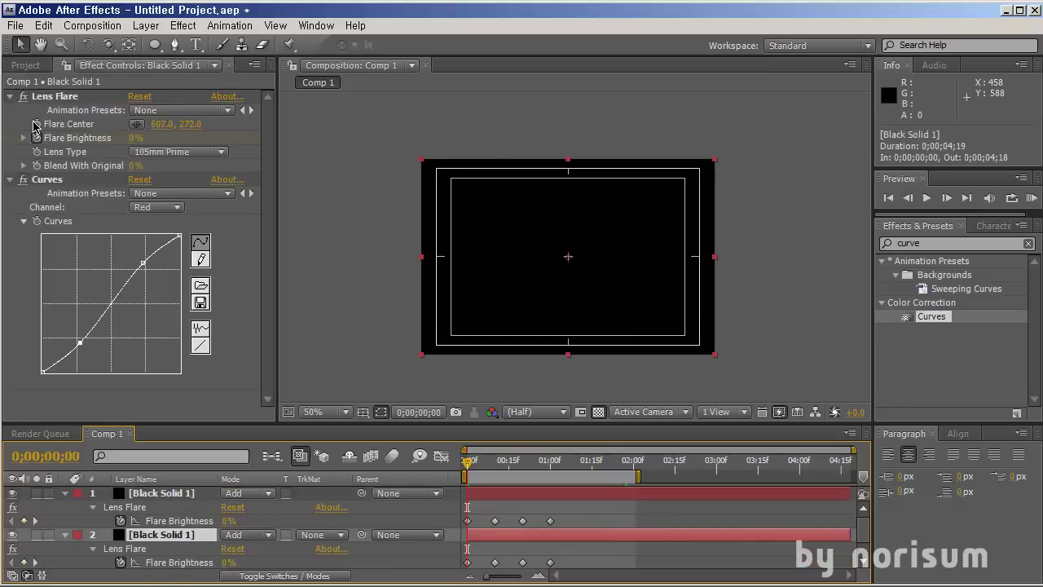
left_click(36, 124)
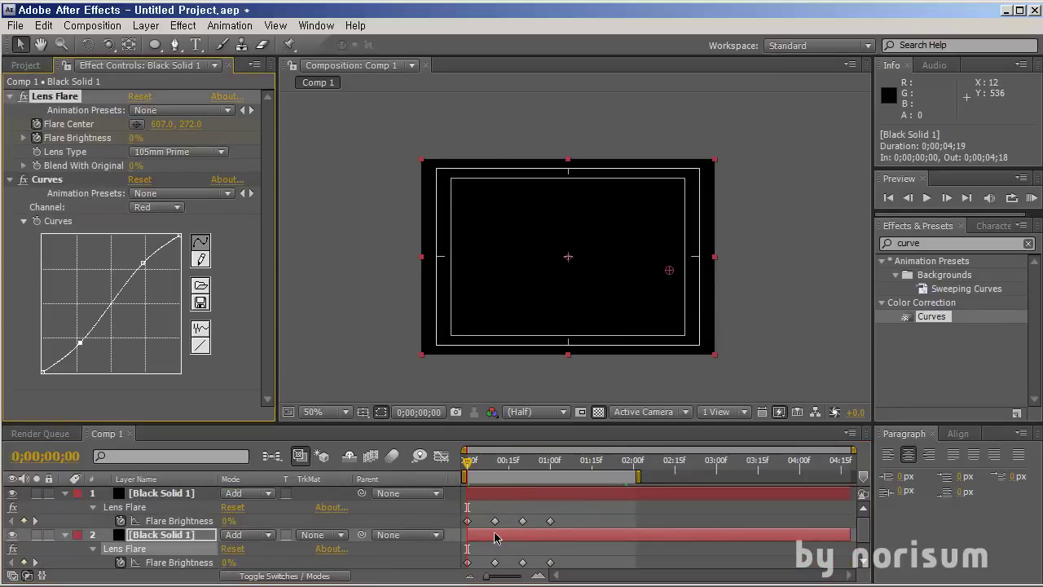
scroll(493, 537, "down", 2)
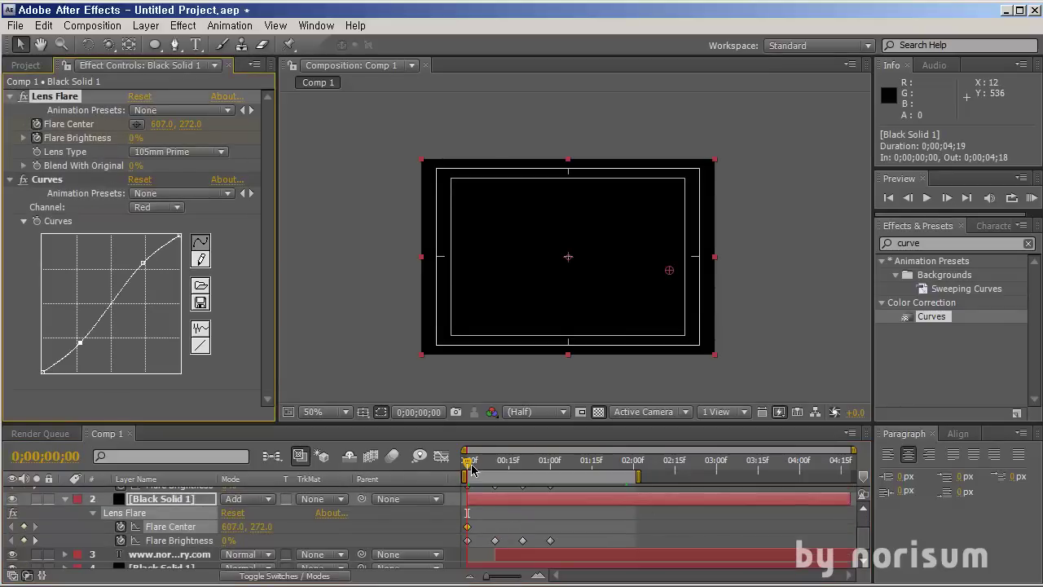
left_click_drag(472, 467, 550, 476)
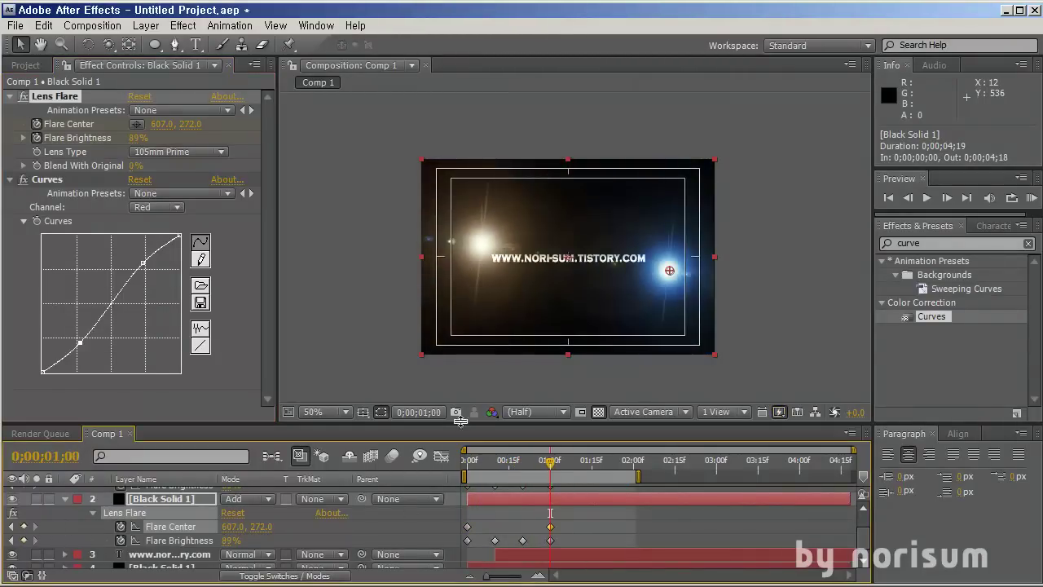
- Move the blue flare's center horizontally to 115.0, 272.0 at 0;00;00;00
left_click_drag(503, 469, 462, 473)
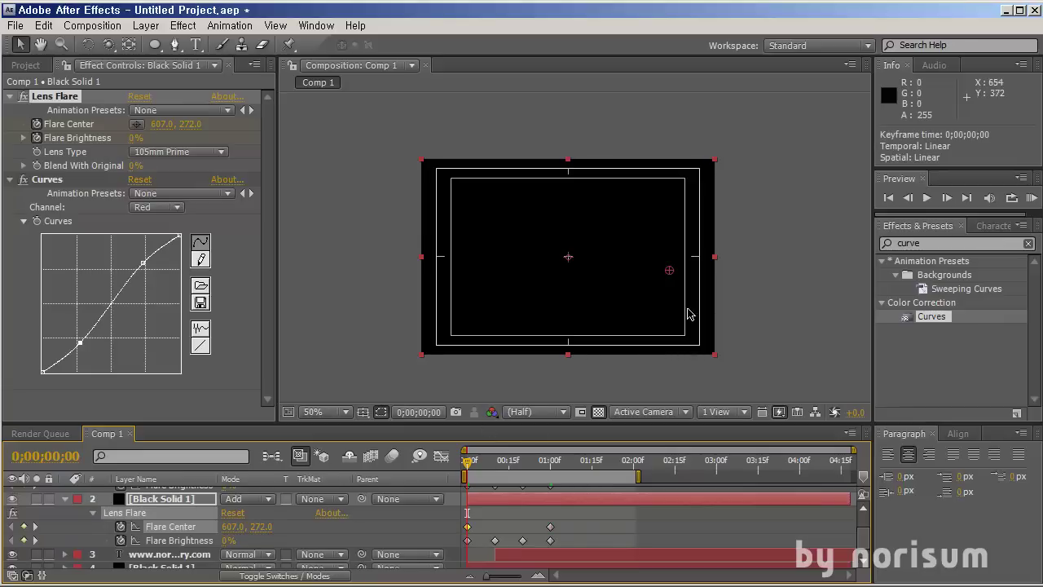
key("ctrl+d")
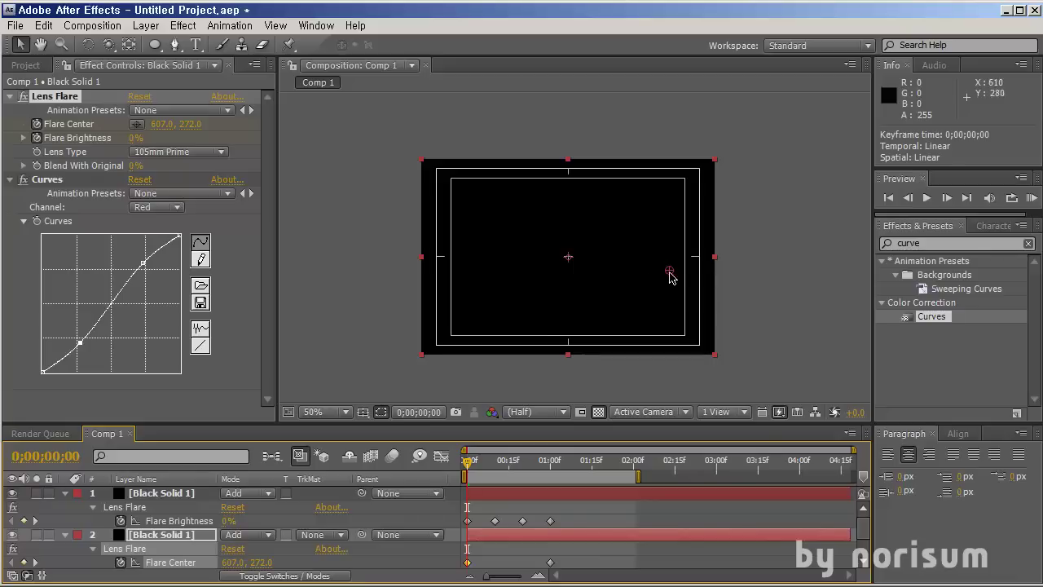
left_click_drag(669, 278, 469, 277)
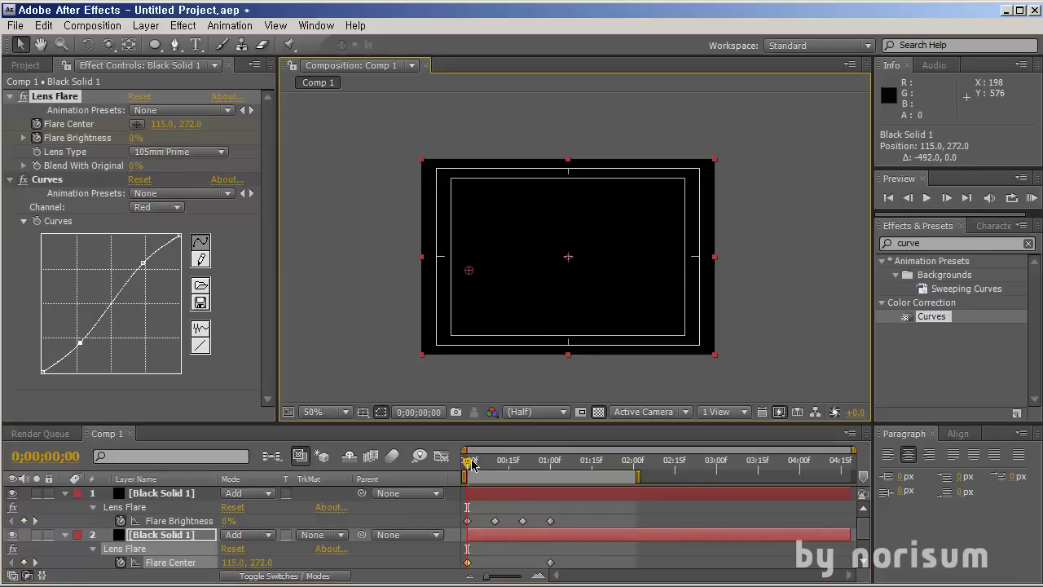
- Move the blue flare's center horizontally to 637.0, 272.0 at 0;00;02;00
left_click_drag(473, 463, 628, 484)
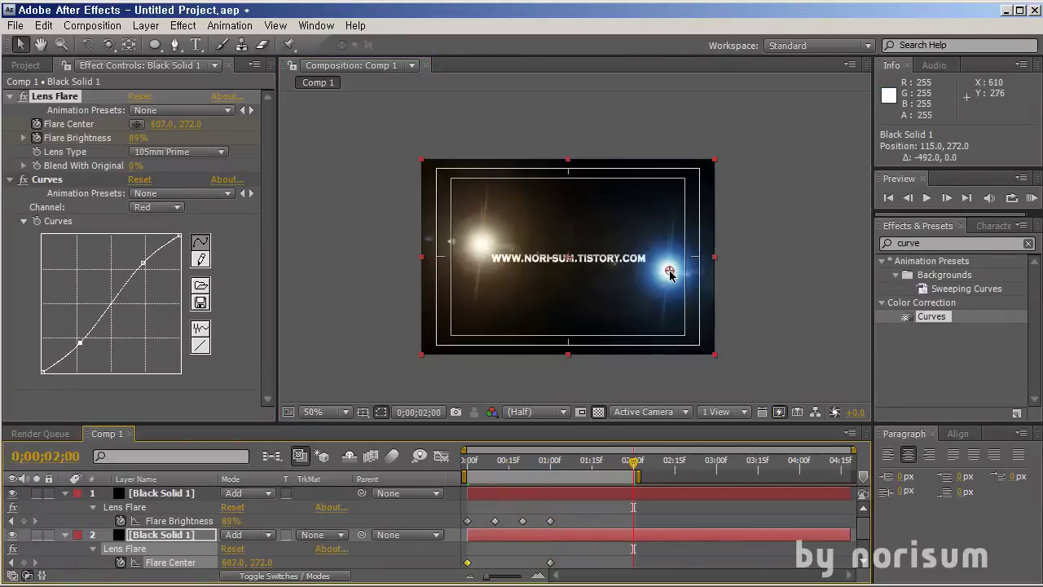
left_click_drag(670, 274, 683, 272)
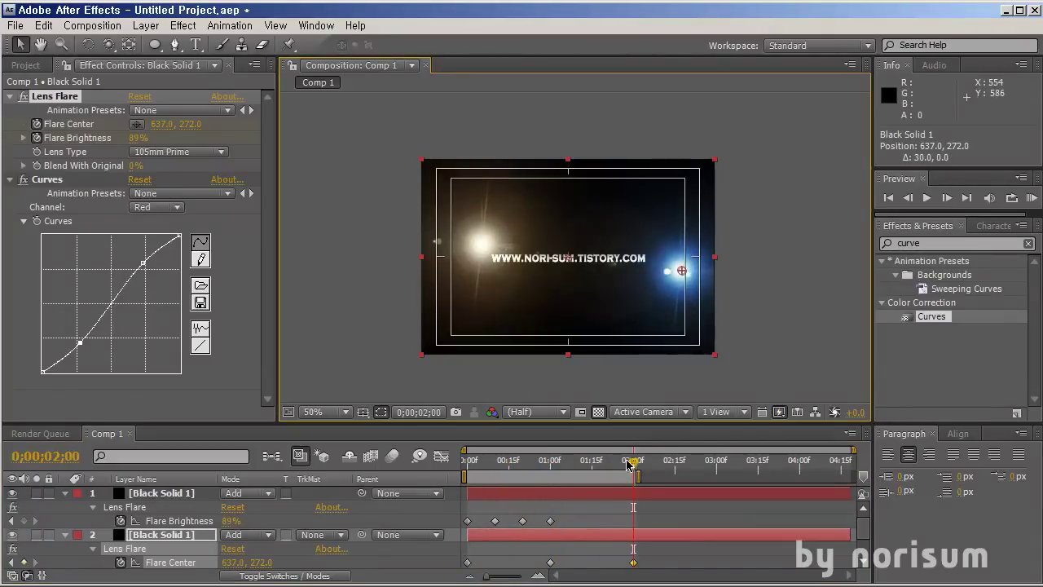
mouse_move(629, 464)
left_mouse_down()
mouse_move(482, 468)
mouse_move(633, 465)
left_mouse_up()
- Set the spatial interpolation of the blue flare's Flare Center keyframe at 0;00;01;00 to Linear
scroll(674, 527, "down", 2)
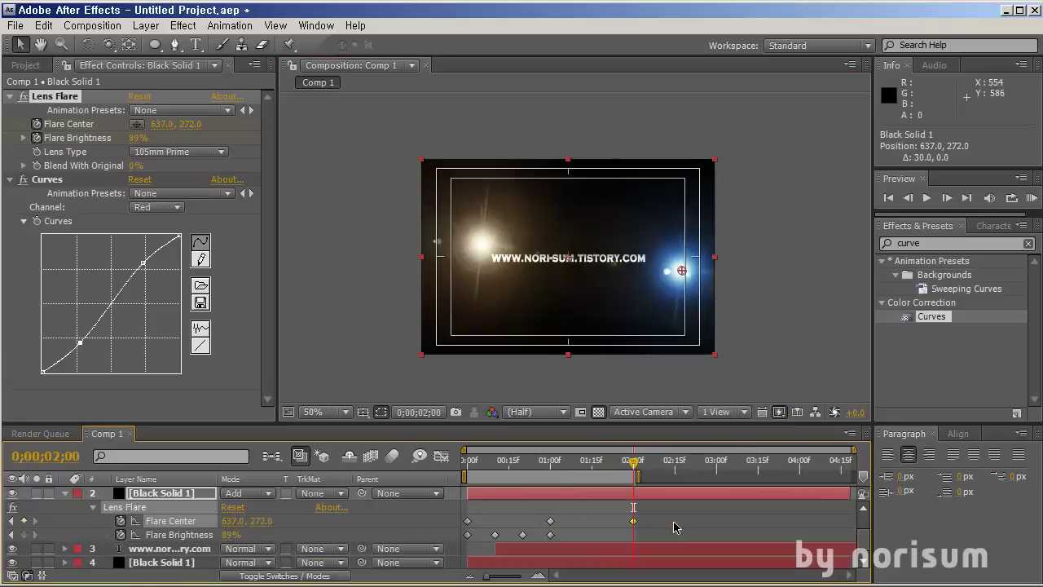
right_click(550, 520)
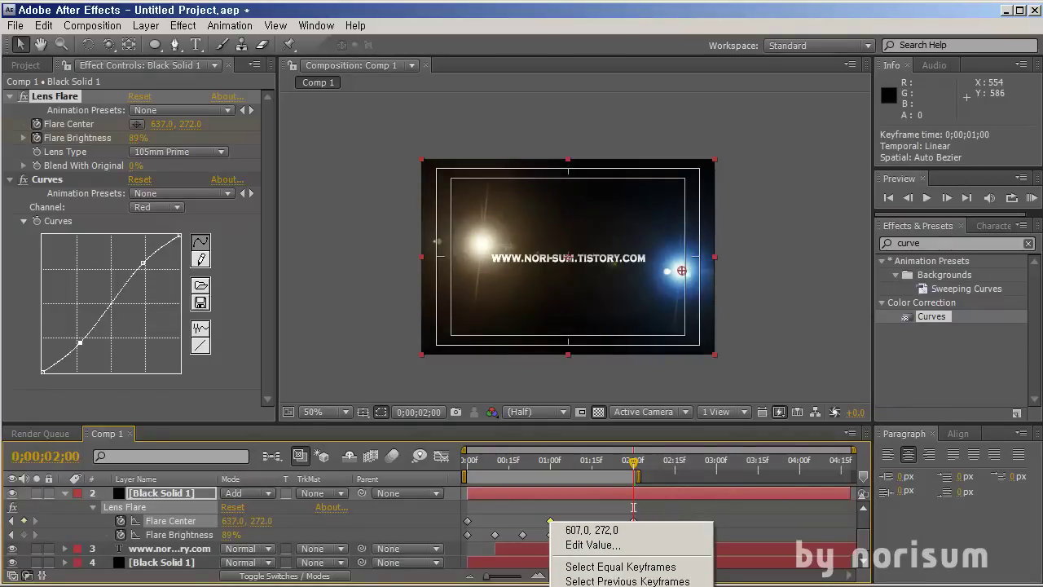
left_click(620, 584)
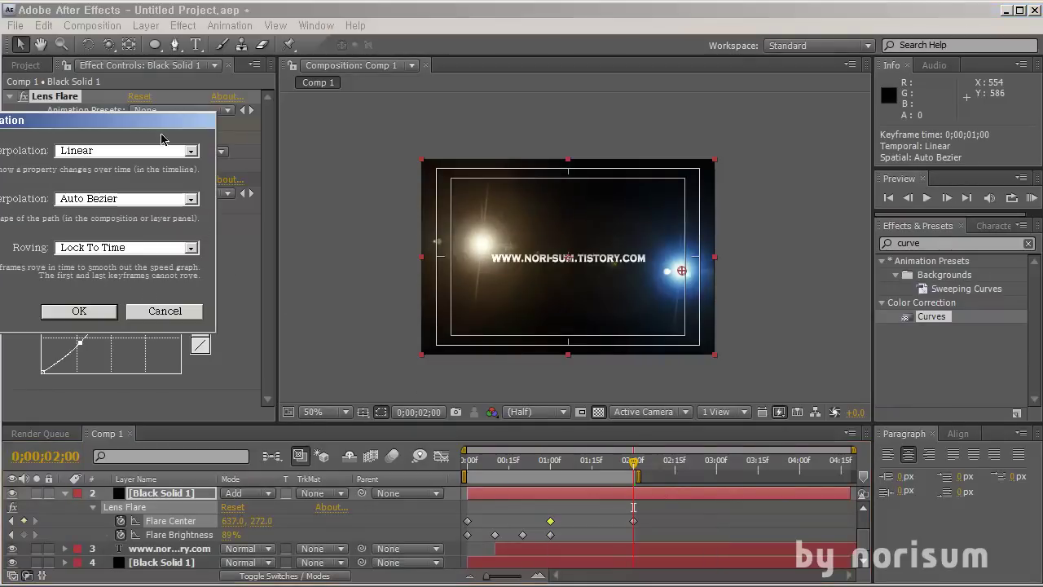
left_click_drag(161, 120, 612, 177)
left_click(641, 255)
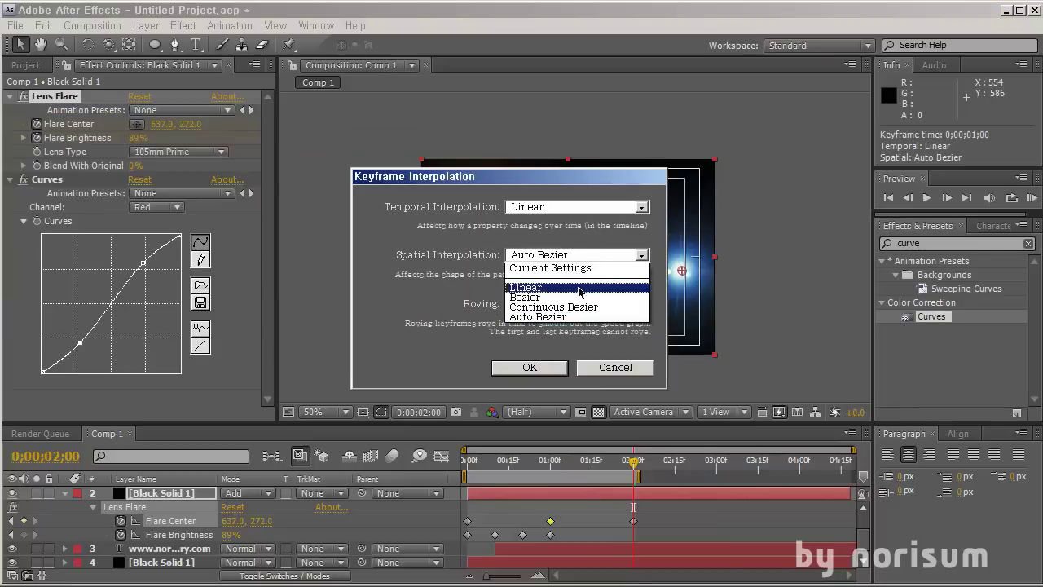
left_click(579, 288)
left_click(531, 367)
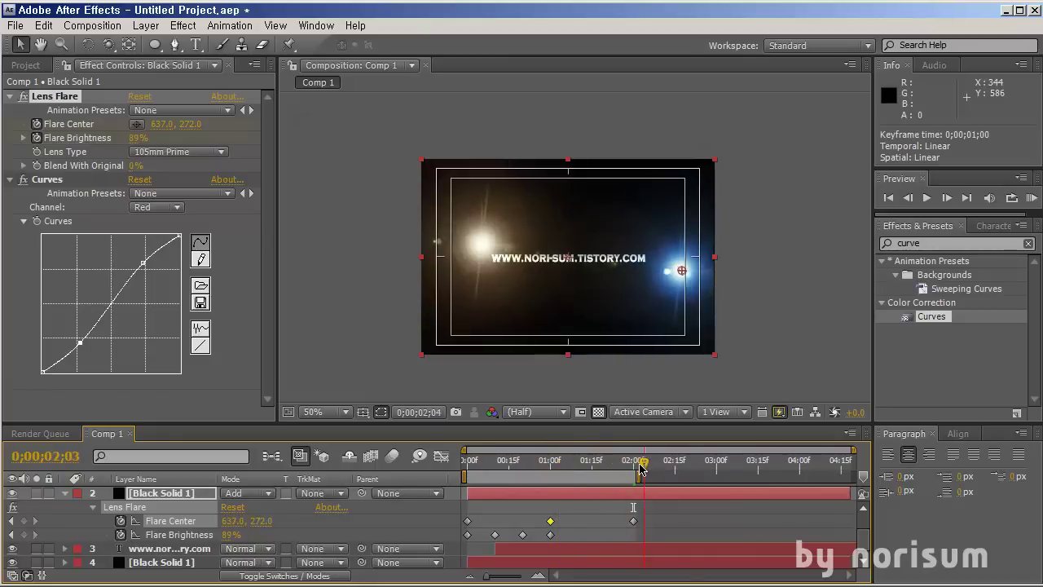
- Apply Easy Ease to the blue flare's Flare Center keyframe at 0;00;01;00 and preview the motion
left_click_drag(635, 462, 577, 467)
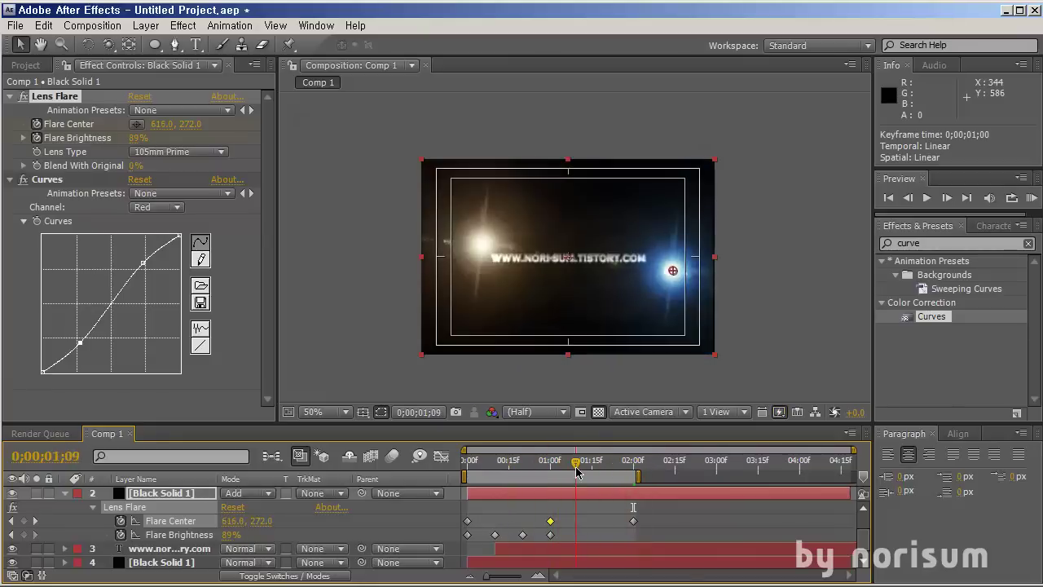
left_click(551, 524)
right_click(551, 522)
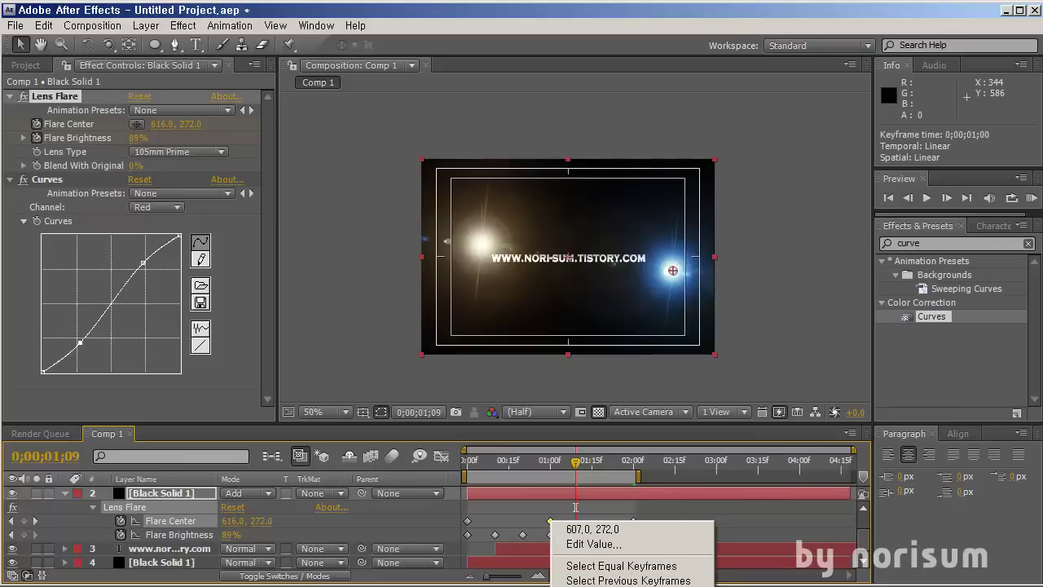
left_click(536, 547)
left_click(541, 463)
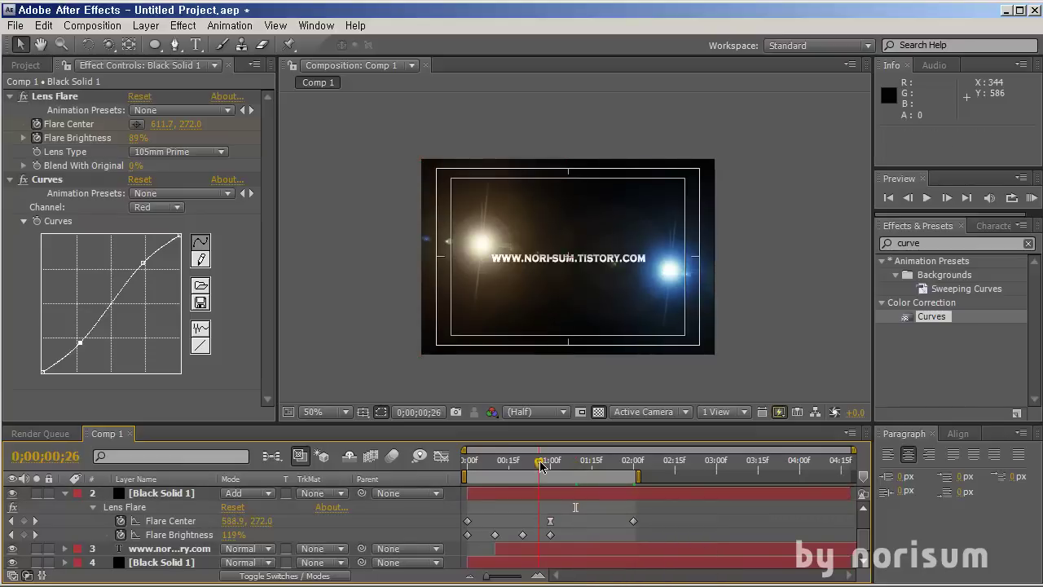
left_click_drag(540, 465, 500, 463)
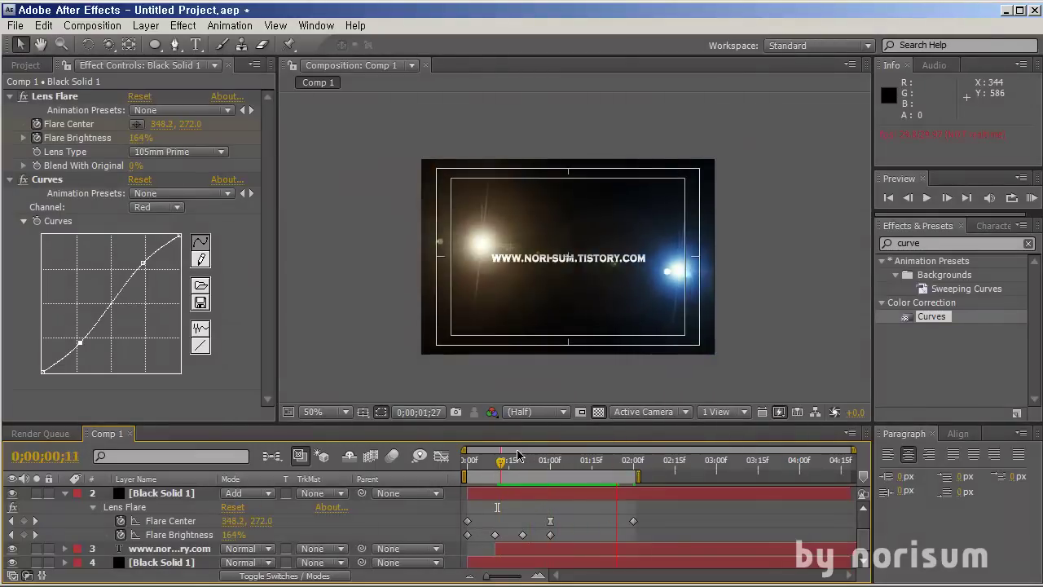
key("Page_Up")
key("space")
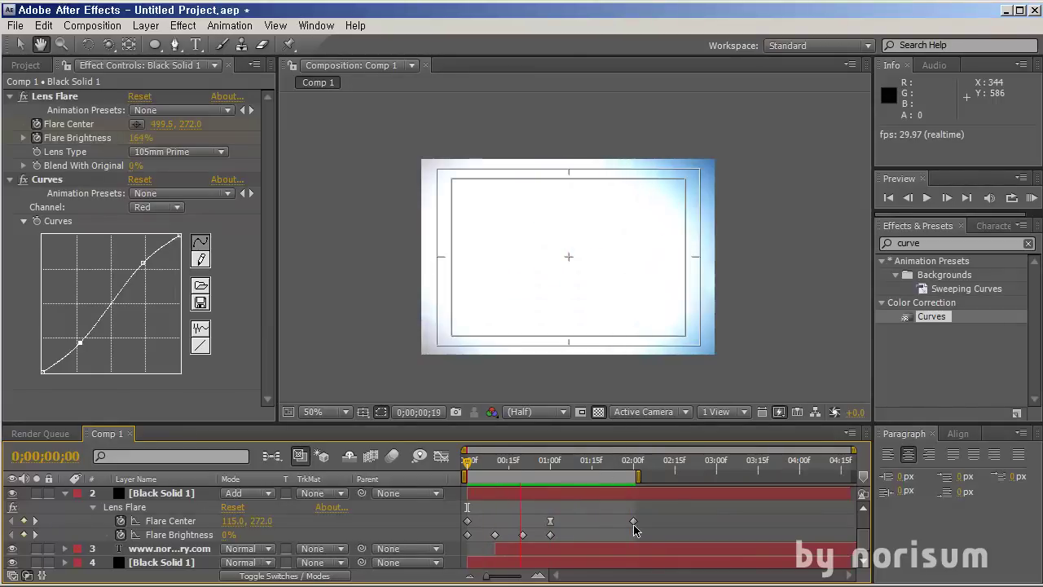
- Shift the blue flare's last Flare Center keyframe to 0;00;03;05 and preview the slower movement
left_click(634, 521)
left_click_drag(634, 521, 730, 521)
key("space")
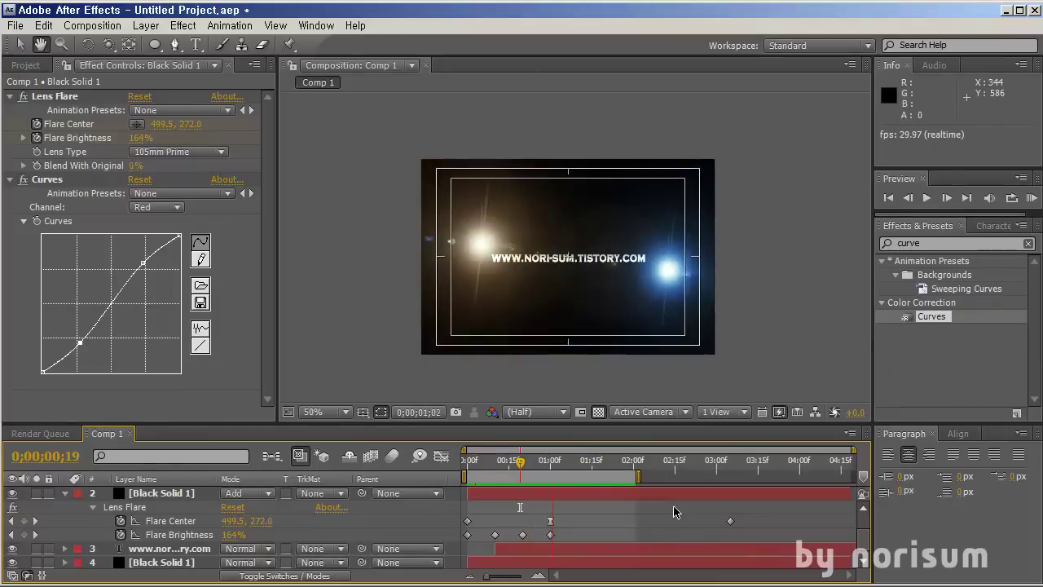
- Move the blue flare's center horizontally to 279.0, 272.0 at 0;00;00;00
left_click_drag(489, 460, 466, 478)
left_click(469, 520)
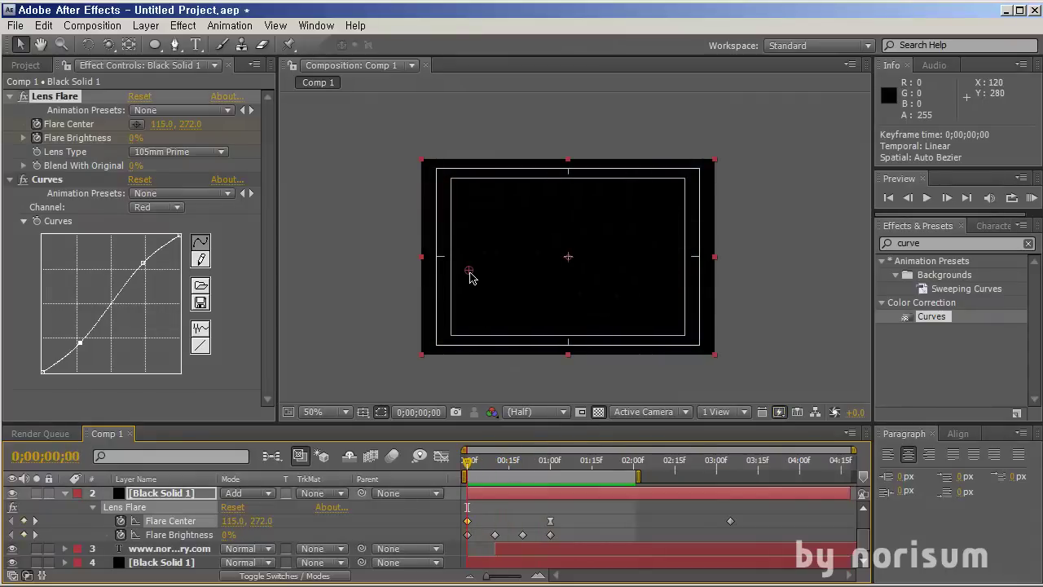
left_click_drag(470, 277, 537, 275)
- Keyframe the warm flare's Flare Center at 0;00;01;00, 0;00;00;00 and 0;00;03;05, using its current position for all three
left_click_drag(471, 463, 551, 462)
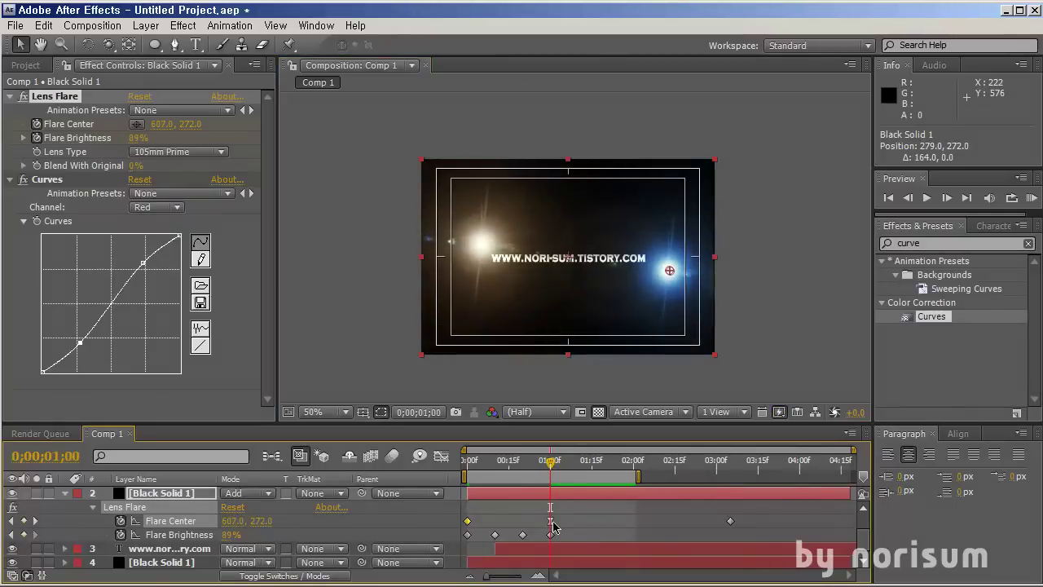
scroll(326, 521, "up", 2)
left_click(77, 497)
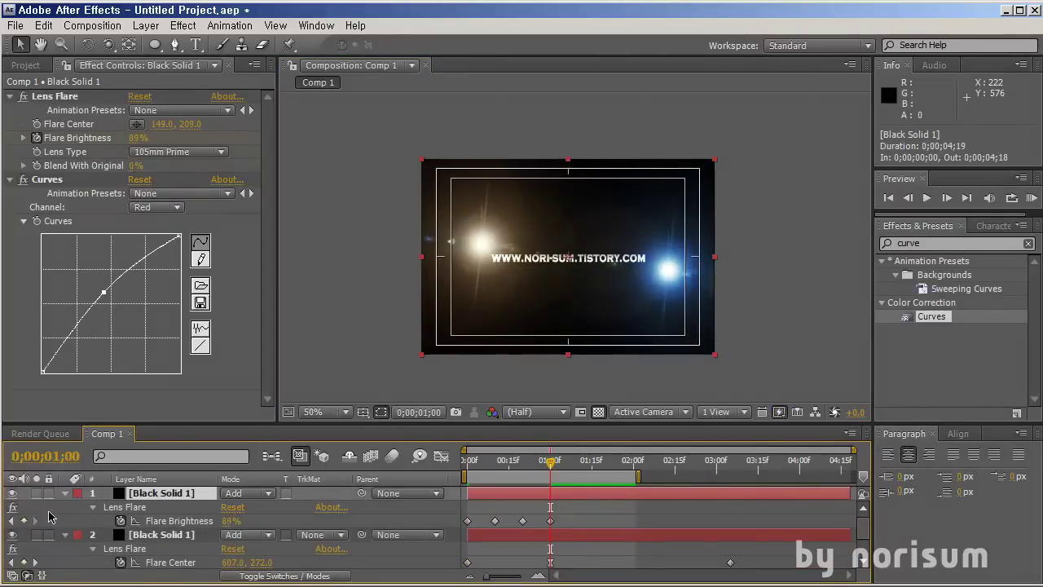
left_click(37, 124)
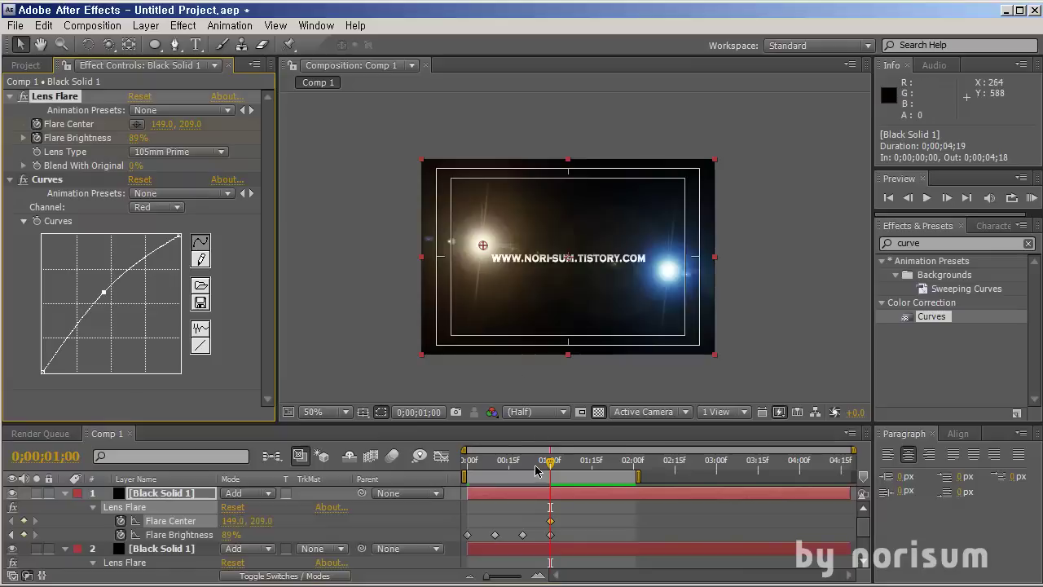
left_click_drag(537, 470, 443, 468)
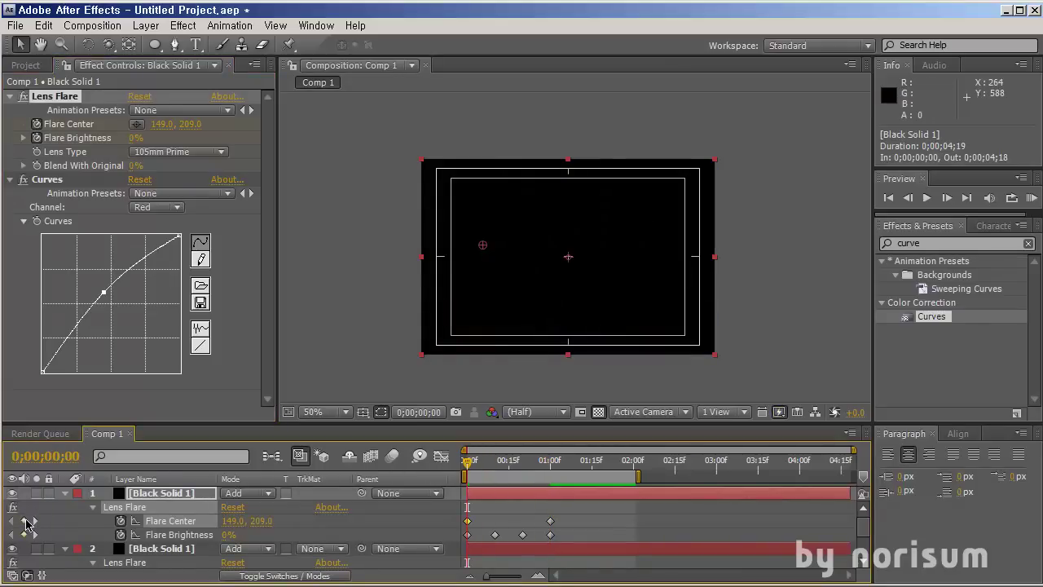
left_click_drag(700, 466, 730, 465)
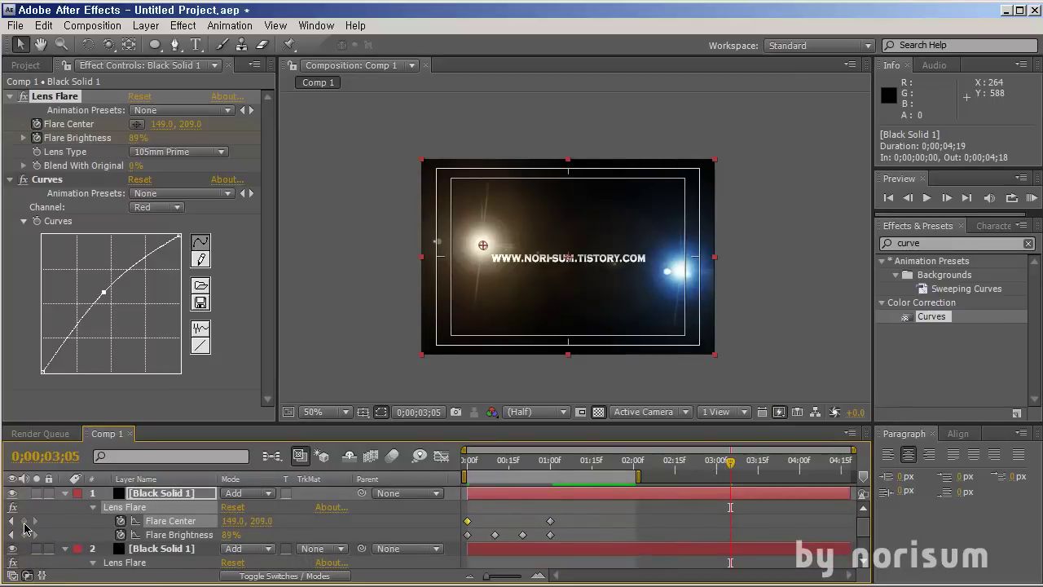
scroll(710, 482, "down", 1)
scroll(579, 498, "up", 1)
- Apply Easy Ease to the warm flare's Flare Center keyframe at 0;00;01;00
left_click(551, 522)
right_click(551, 522)
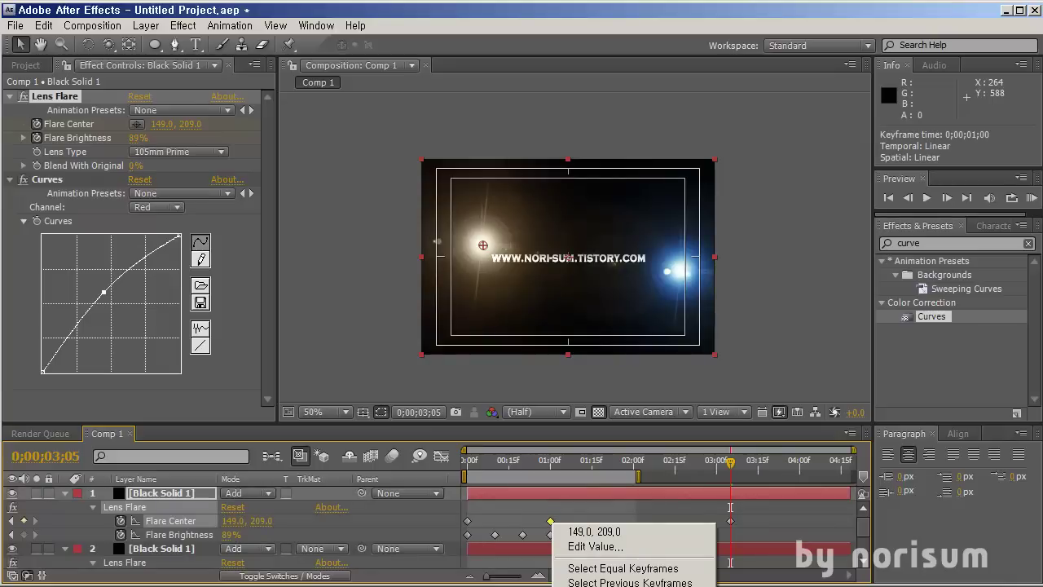
left_click(628, 586)
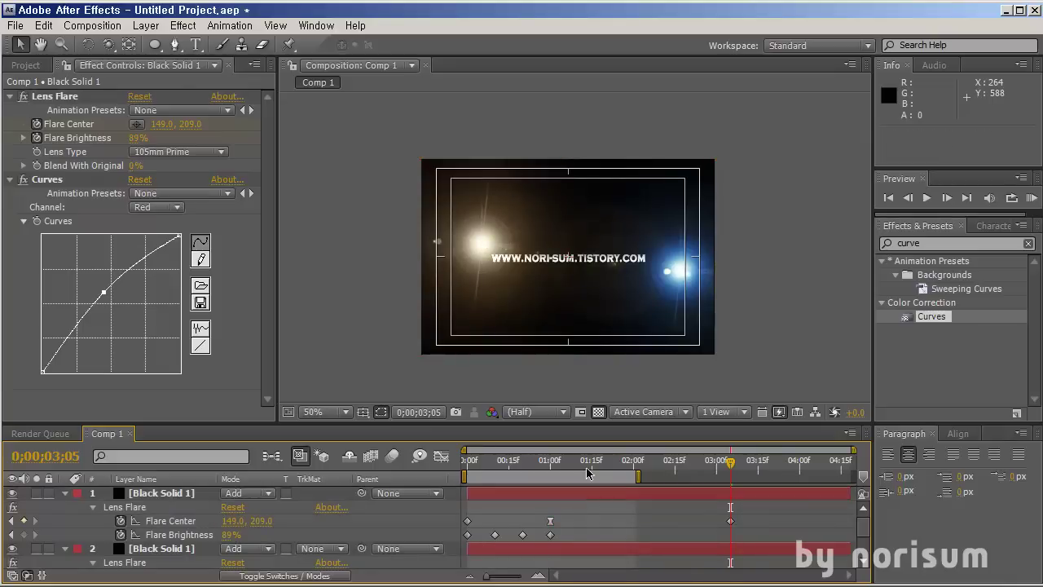
- Move the warm flare's center horizontally to 443.0, 209.0 at 0;00;00;00 and preview the animation
left_click_drag(588, 470, 460, 476)
left_click(492, 494)
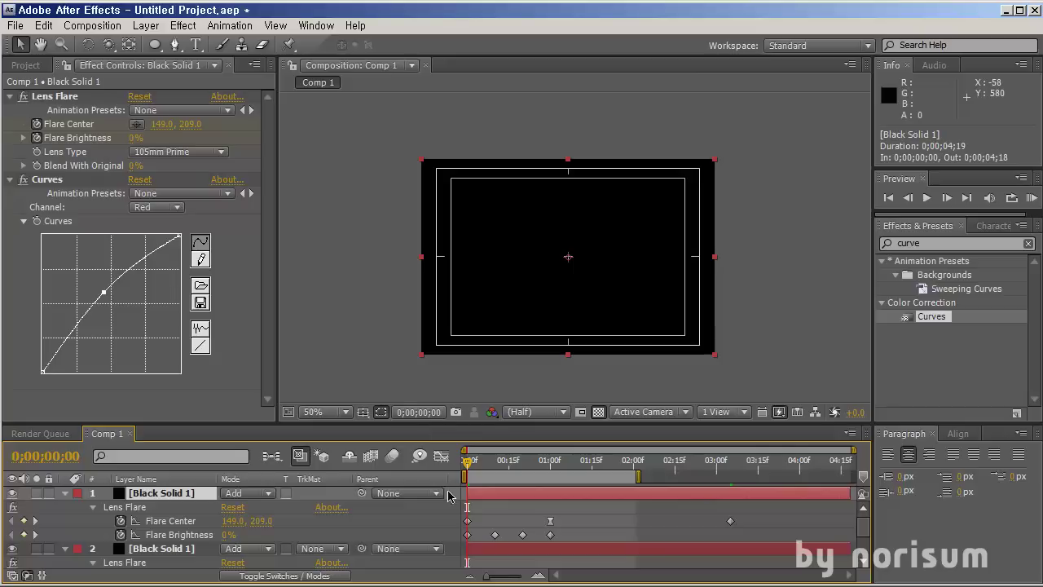
left_click_drag(232, 522, 546, 515)
key("space")
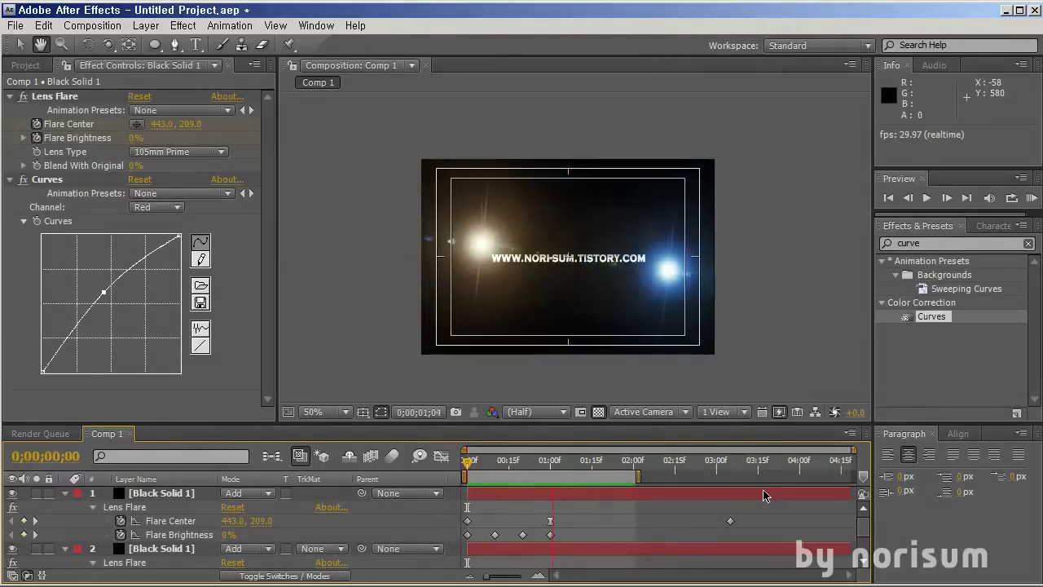
- Move the warm flare's center horizontally to 87.0, 209.0 at 0;00;03;05 and preview both flares' motion
left_click(728, 481)
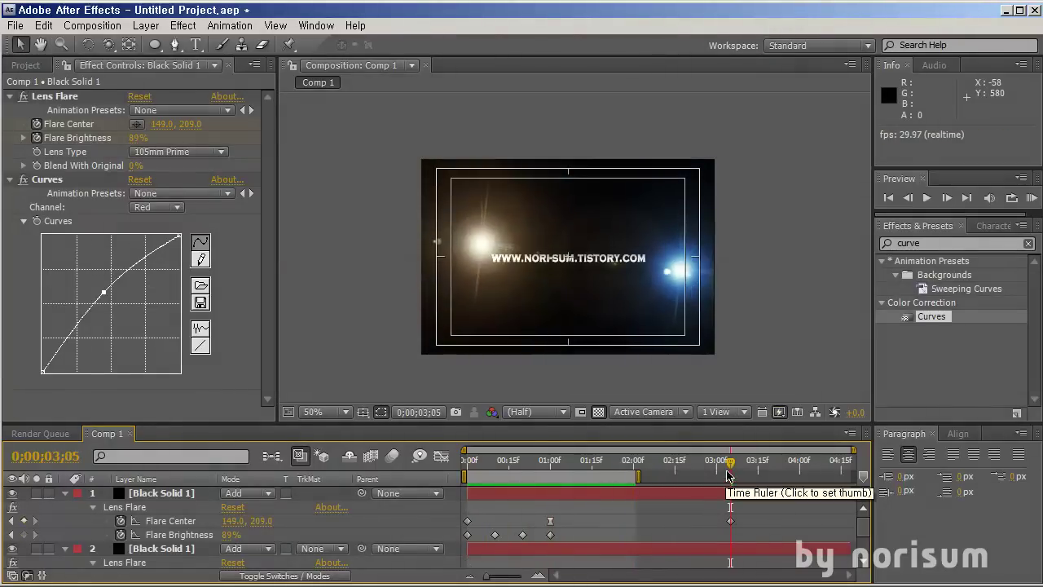
left_click(731, 521)
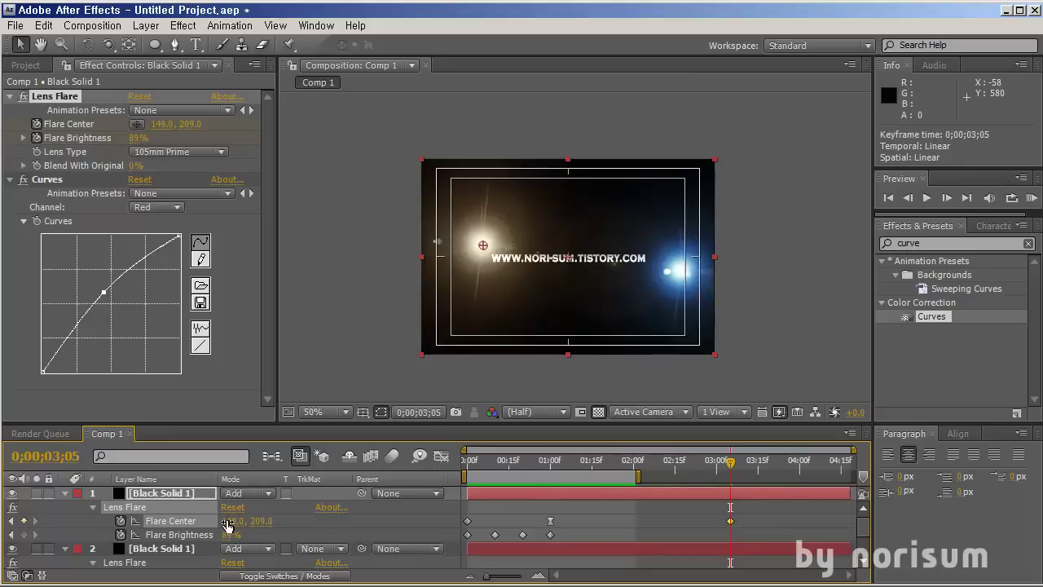
left_click_drag(228, 521, 178, 521)
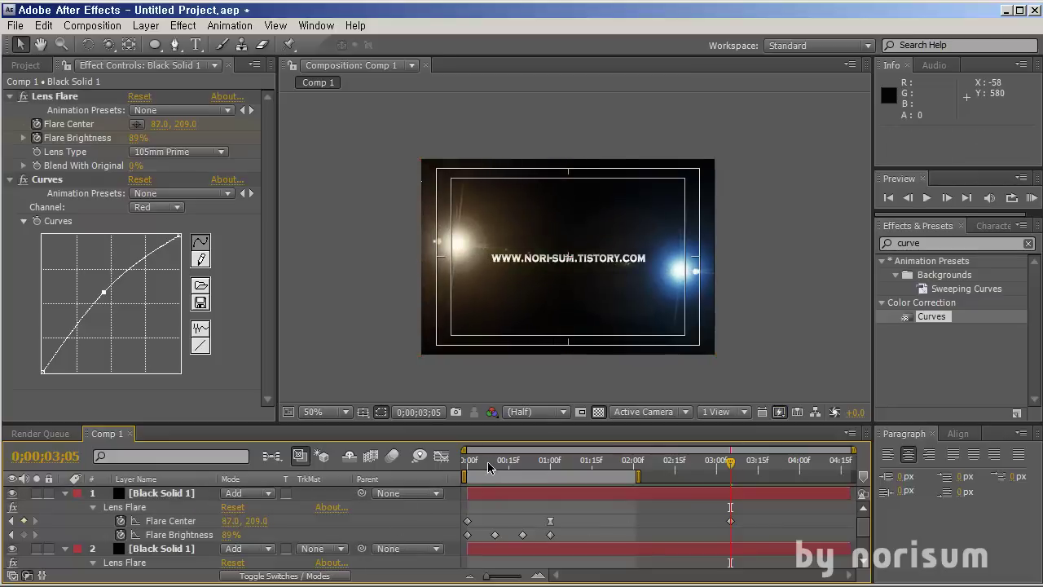
key("Home")
key("space")
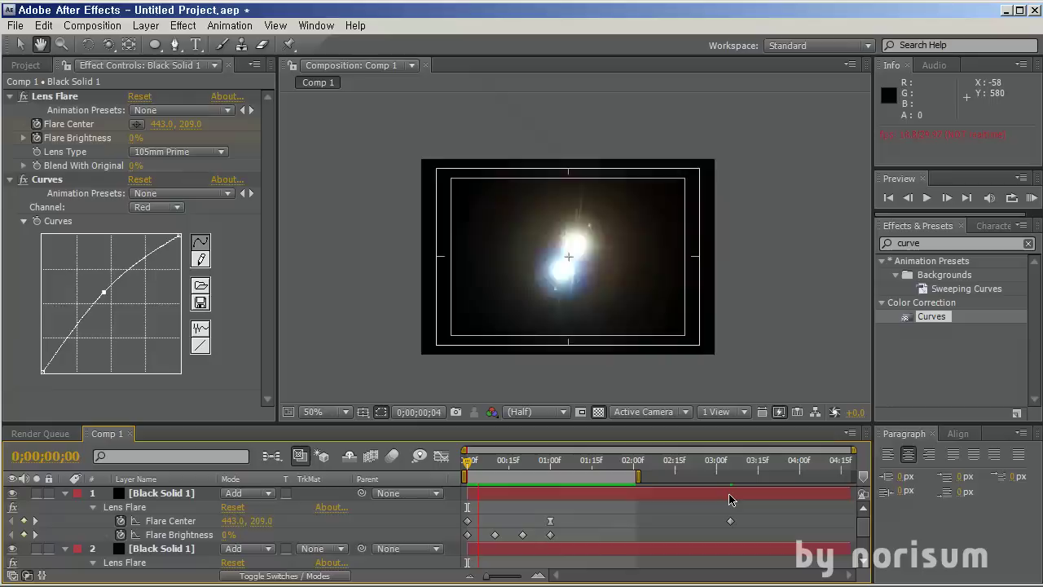
key("space")
key("space")
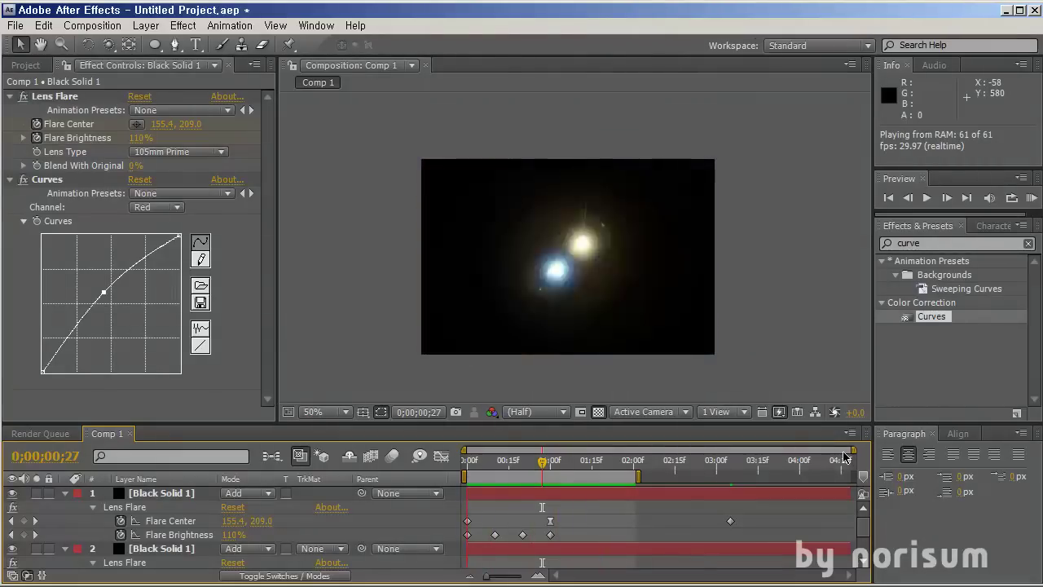
key("space")
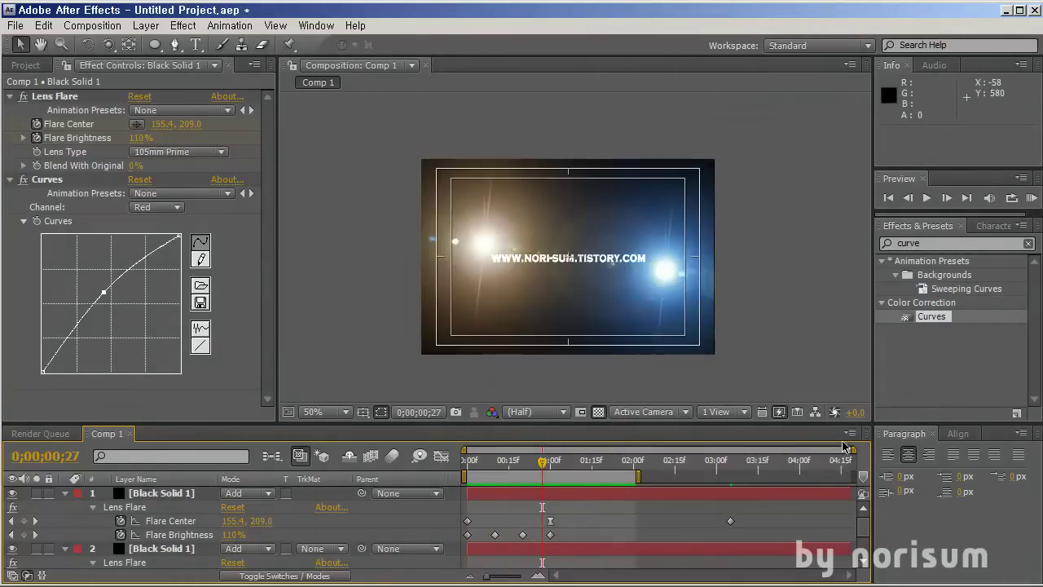
- Keyframe the title text layer's Scale at 0;00;00;10, using its current value
scroll(297, 546, "down", 2)
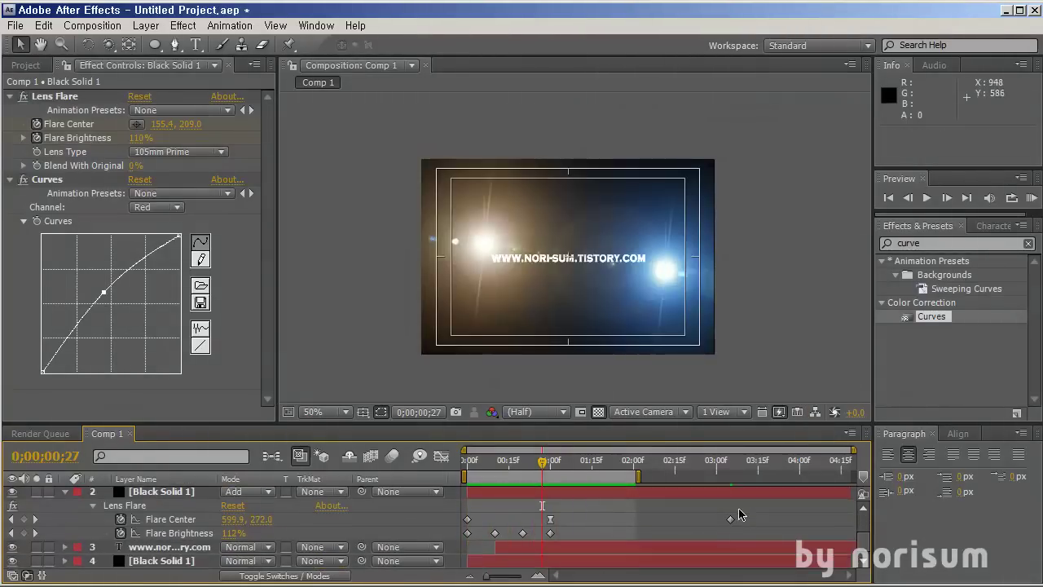
left_click(147, 547)
key("s")
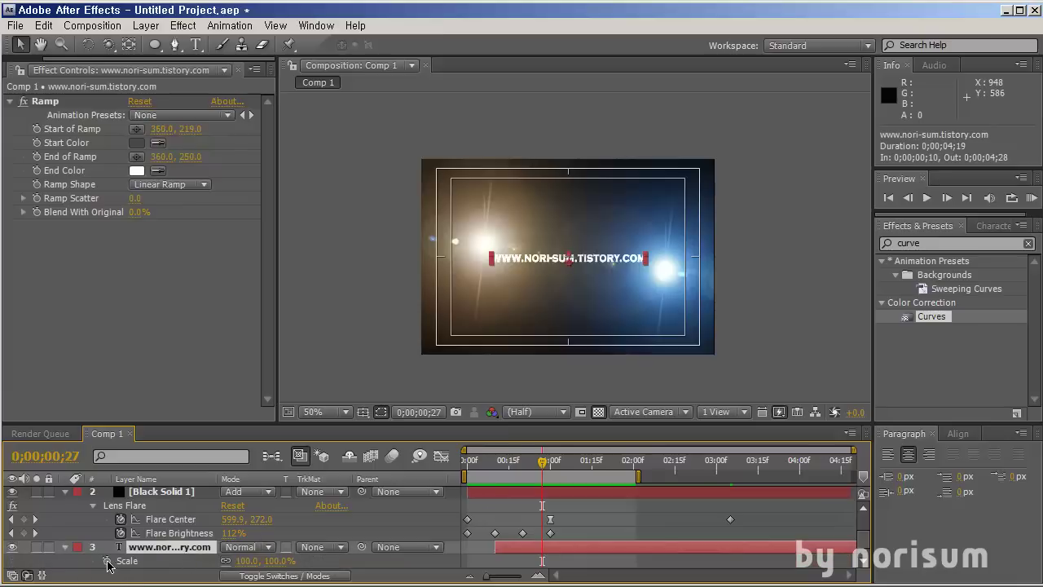
left_click(494, 463)
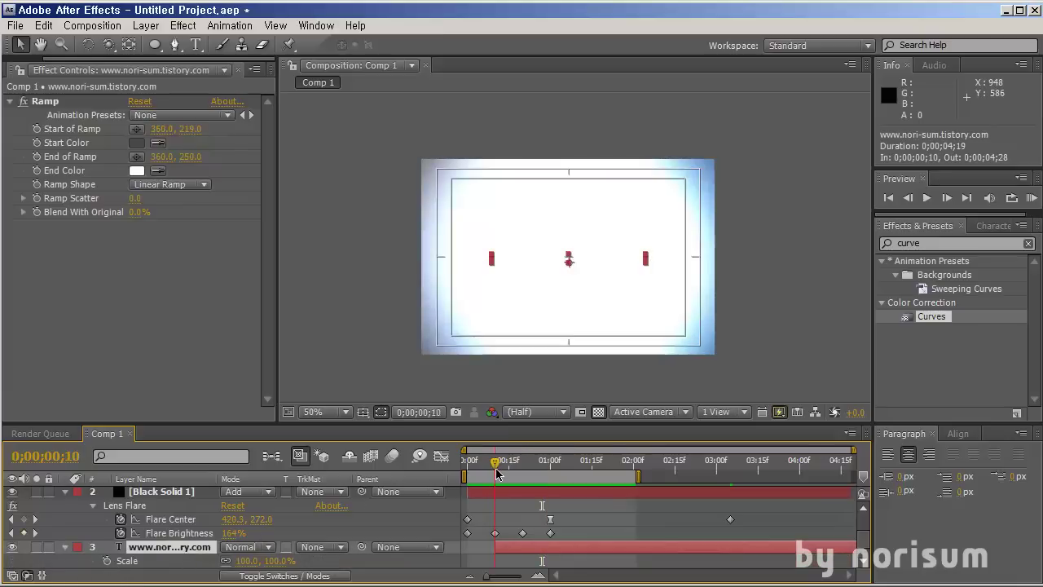
left_click(106, 561)
- Set the title's Scale to 95% at 0;00;02;00 and preview the shrinking text
key("space")
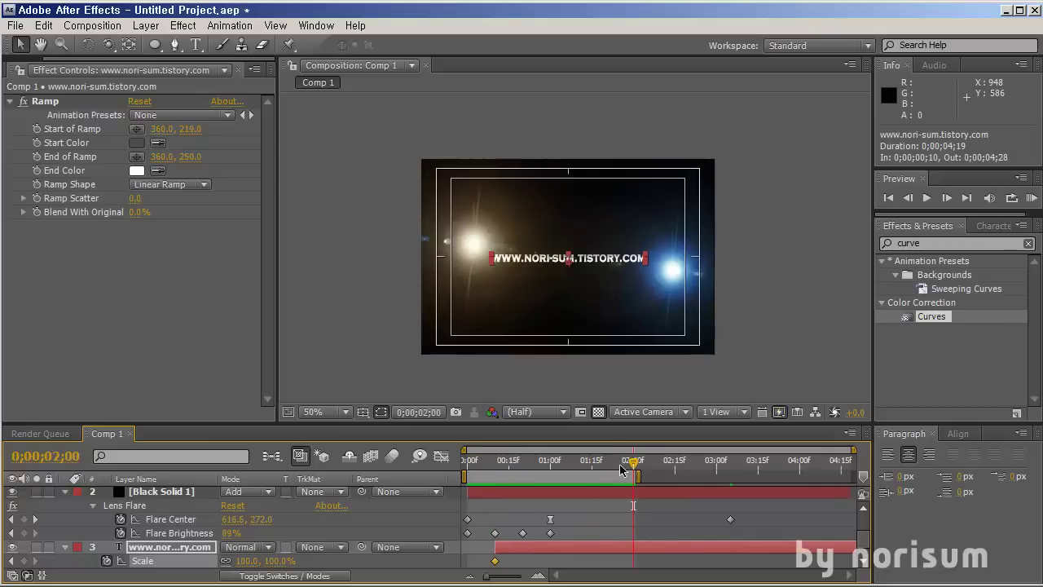
left_click(246, 561)
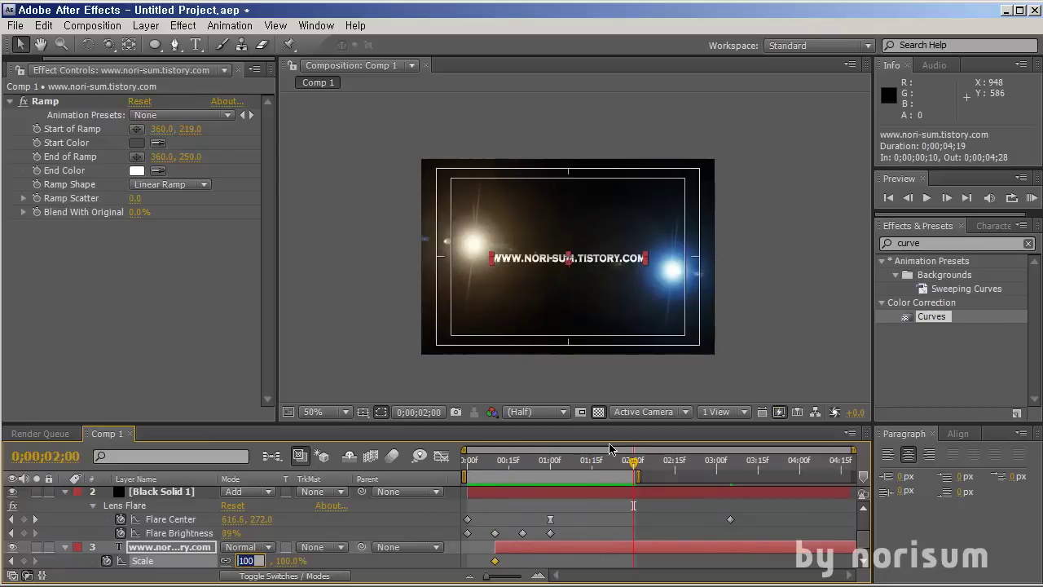
type("95")
key("Return")
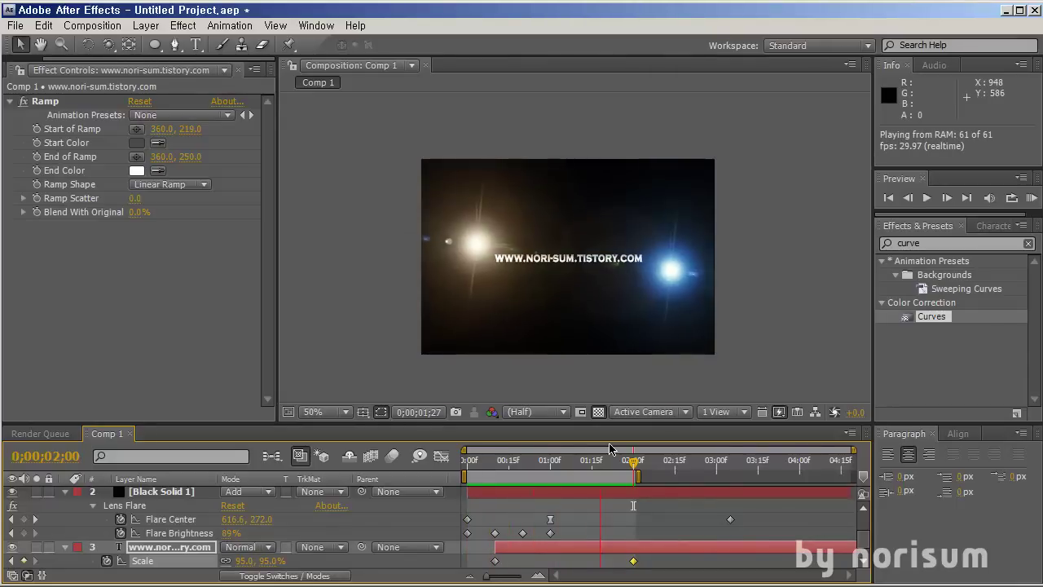
key("space")
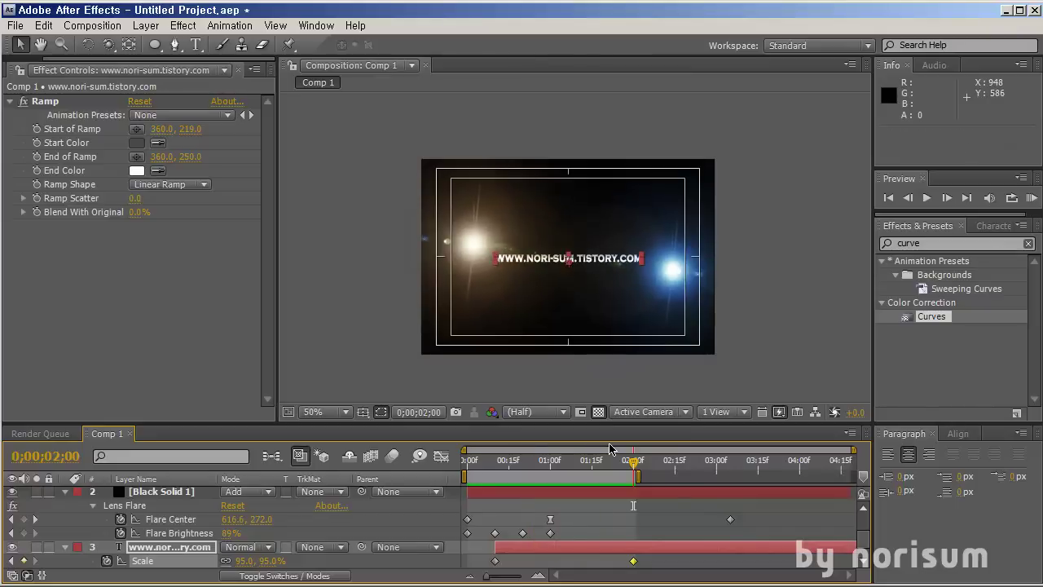
- Return both flares' Flare Center keyframes at 0;00;01;00 to linear temporal interpolation and preview the composition
left_click(552, 520)
scroll(551, 521, "up", 2)
left_click(551, 521)
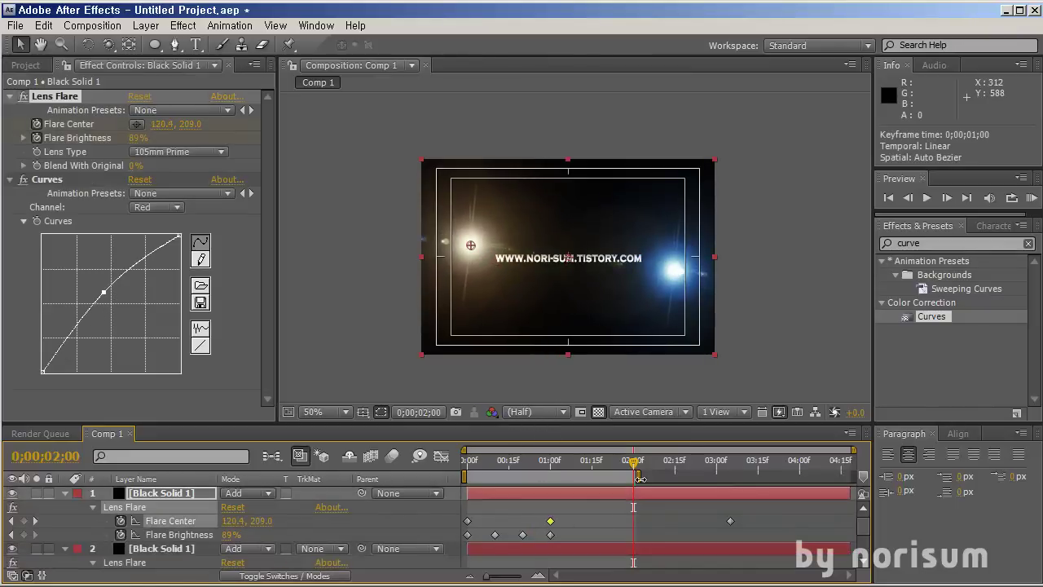
left_click_drag(507, 463, 681, 462)
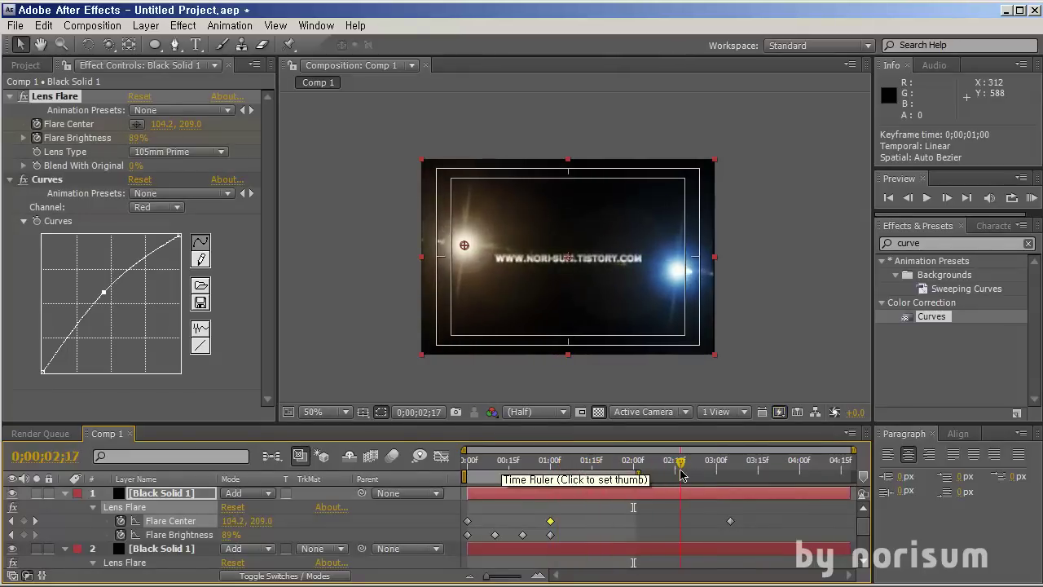
key("KP_0")
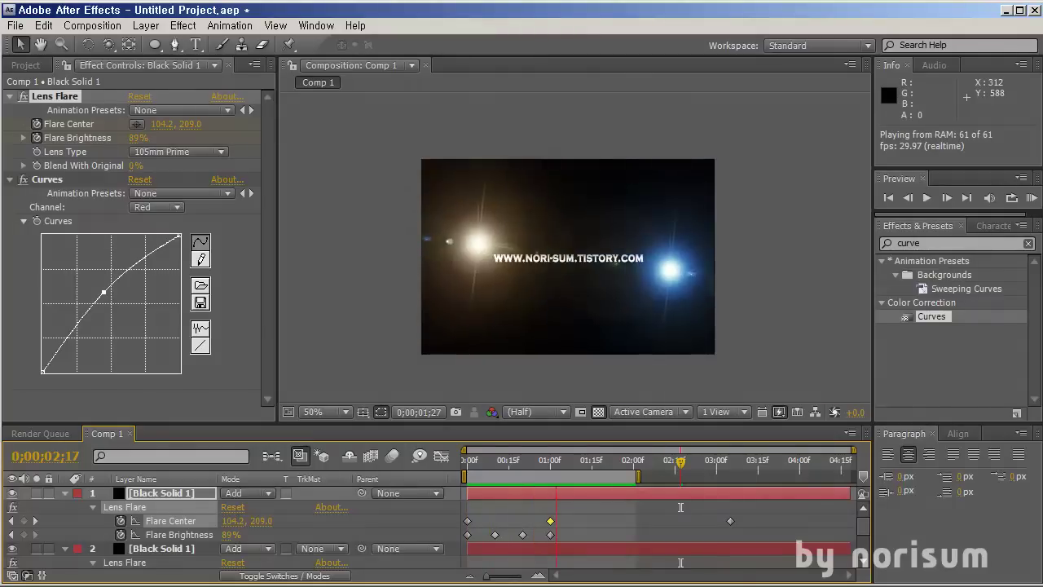
key("space")
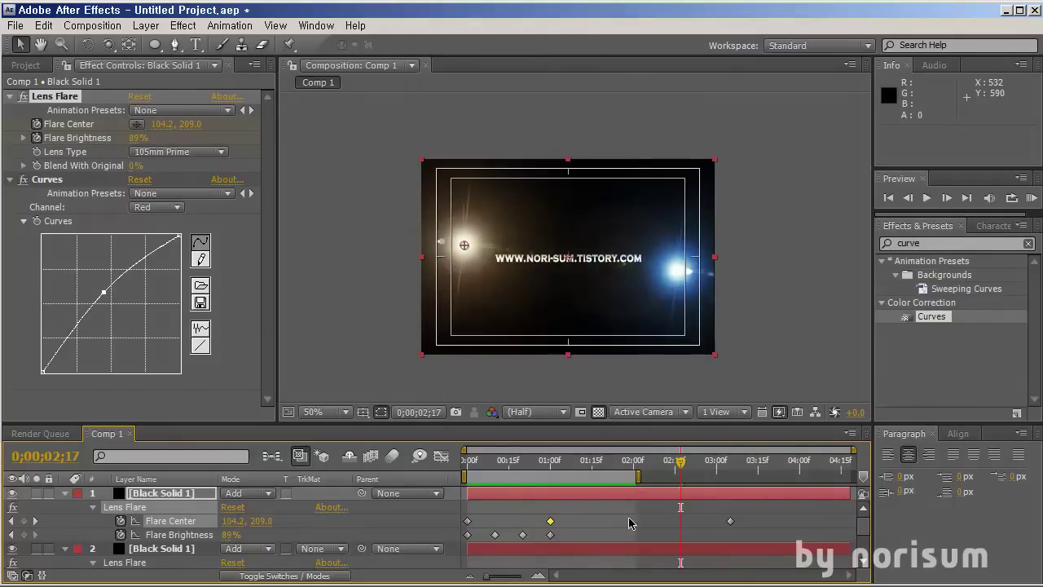
- Collapse the properties of both flare layers and the title layer, and set the current time to 0;00;02;00
left_click(633, 525)
left_click(64, 493)
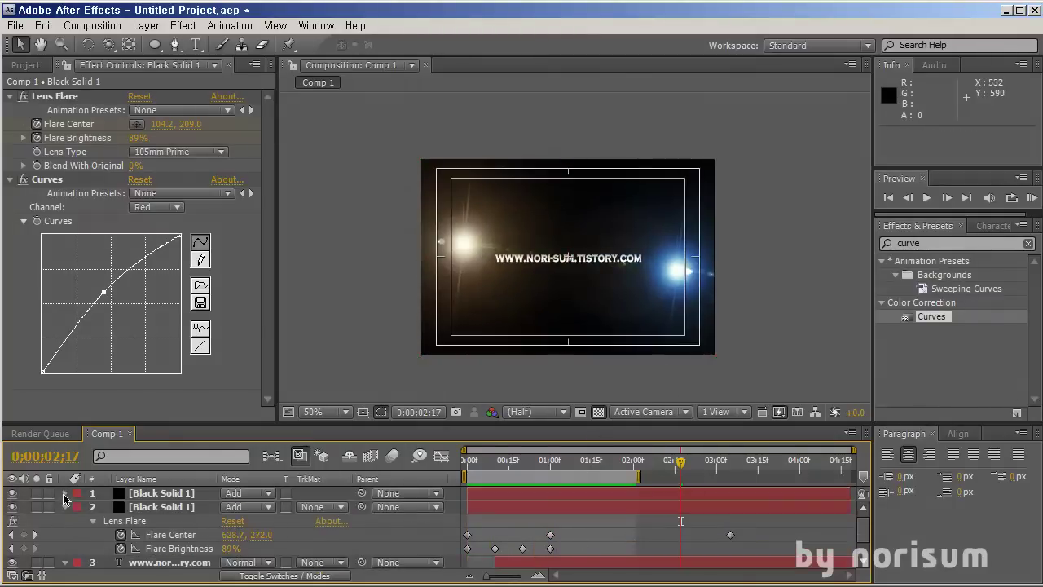
left_click(65, 507)
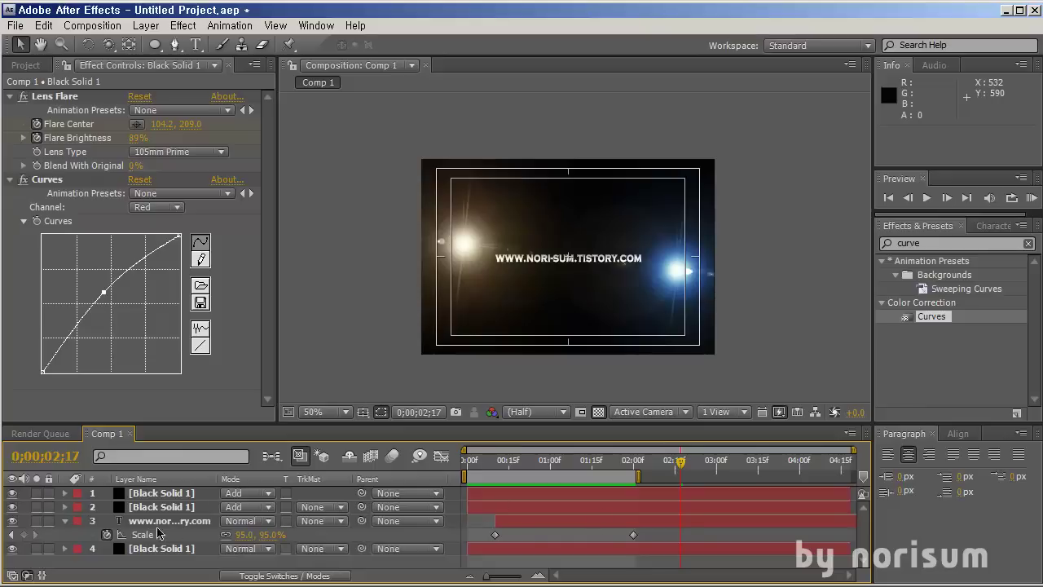
left_click(66, 521)
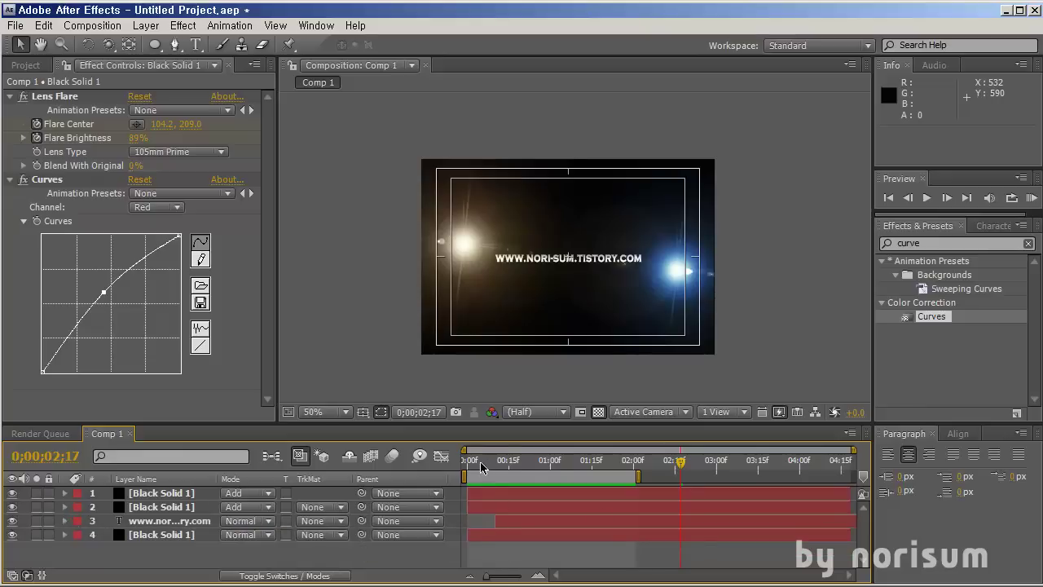
left_click_drag(489, 461, 634, 466)
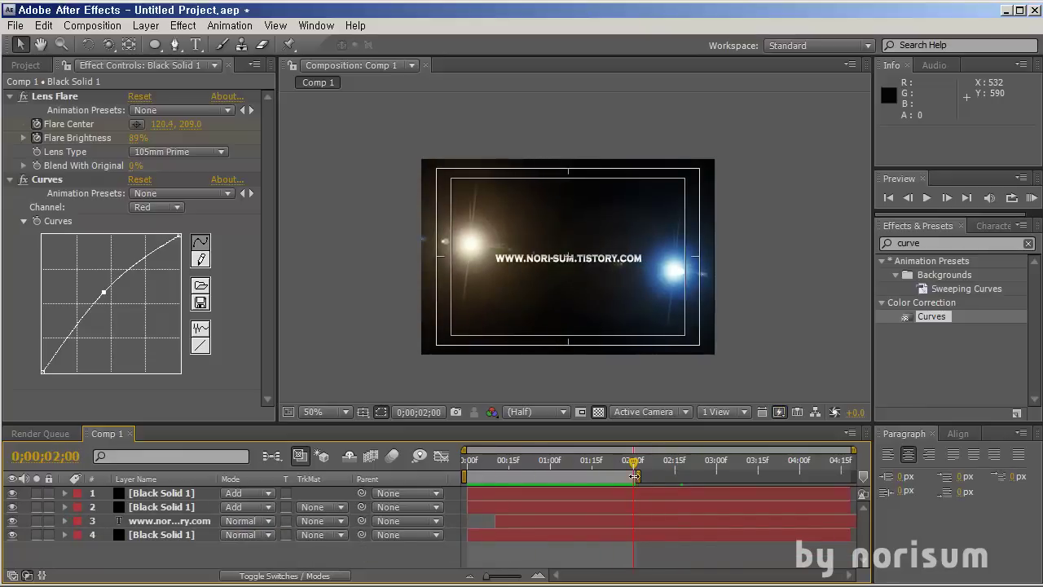